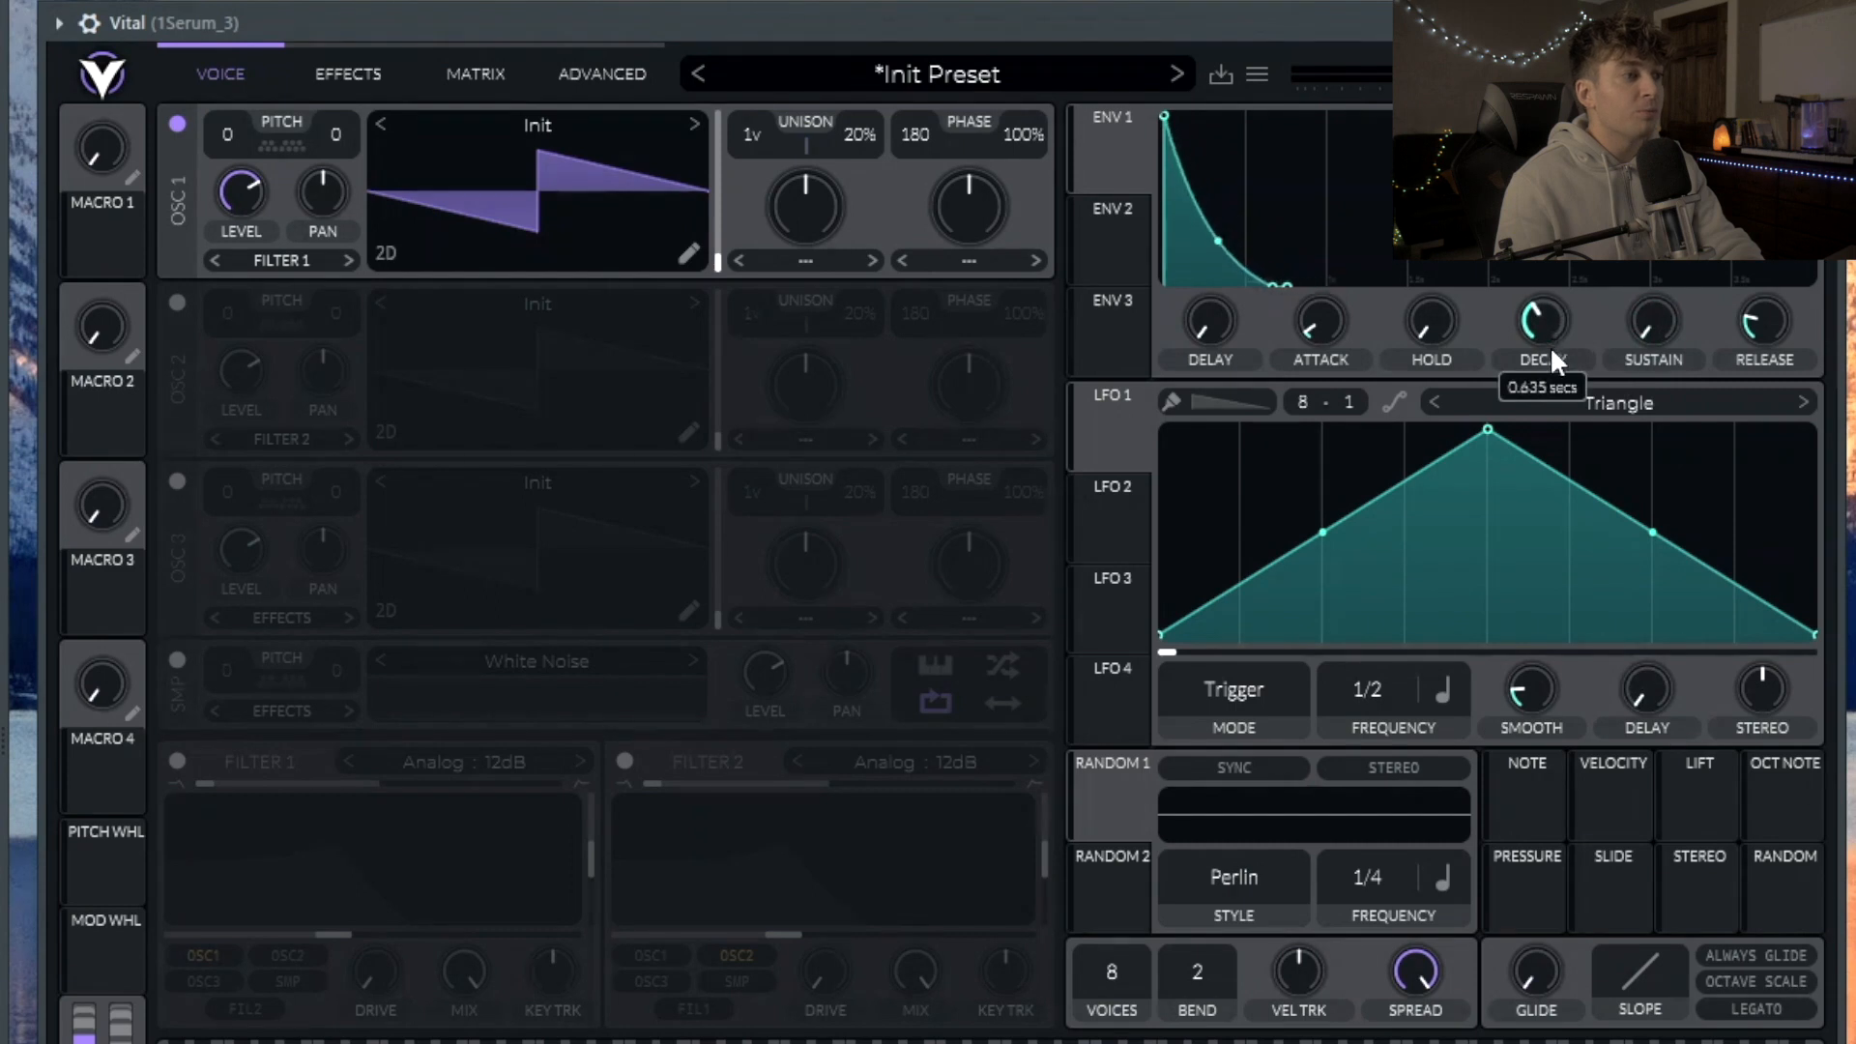
Step: Cut envelope 1's decay sharply and raise its attack to 0.011 seconds
left_click_drag(1549, 375, 1547, 381)
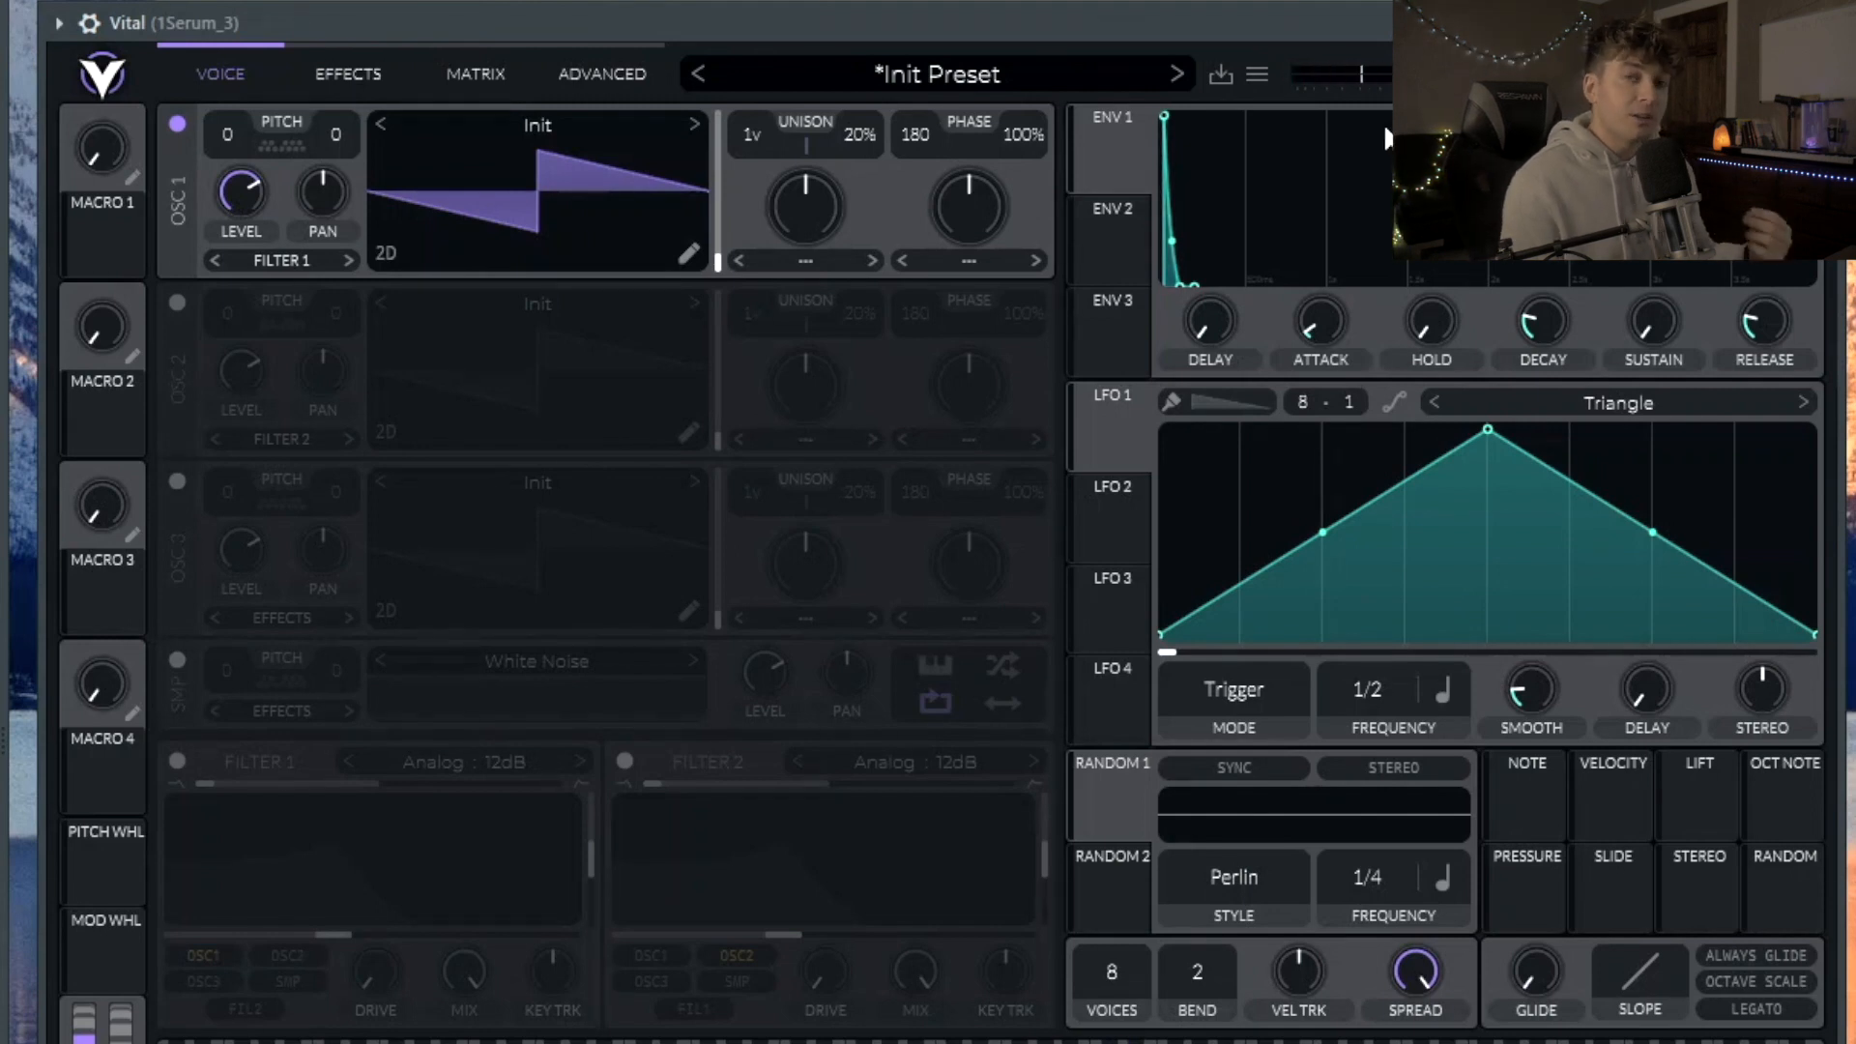
mouse_move(1339, 320)
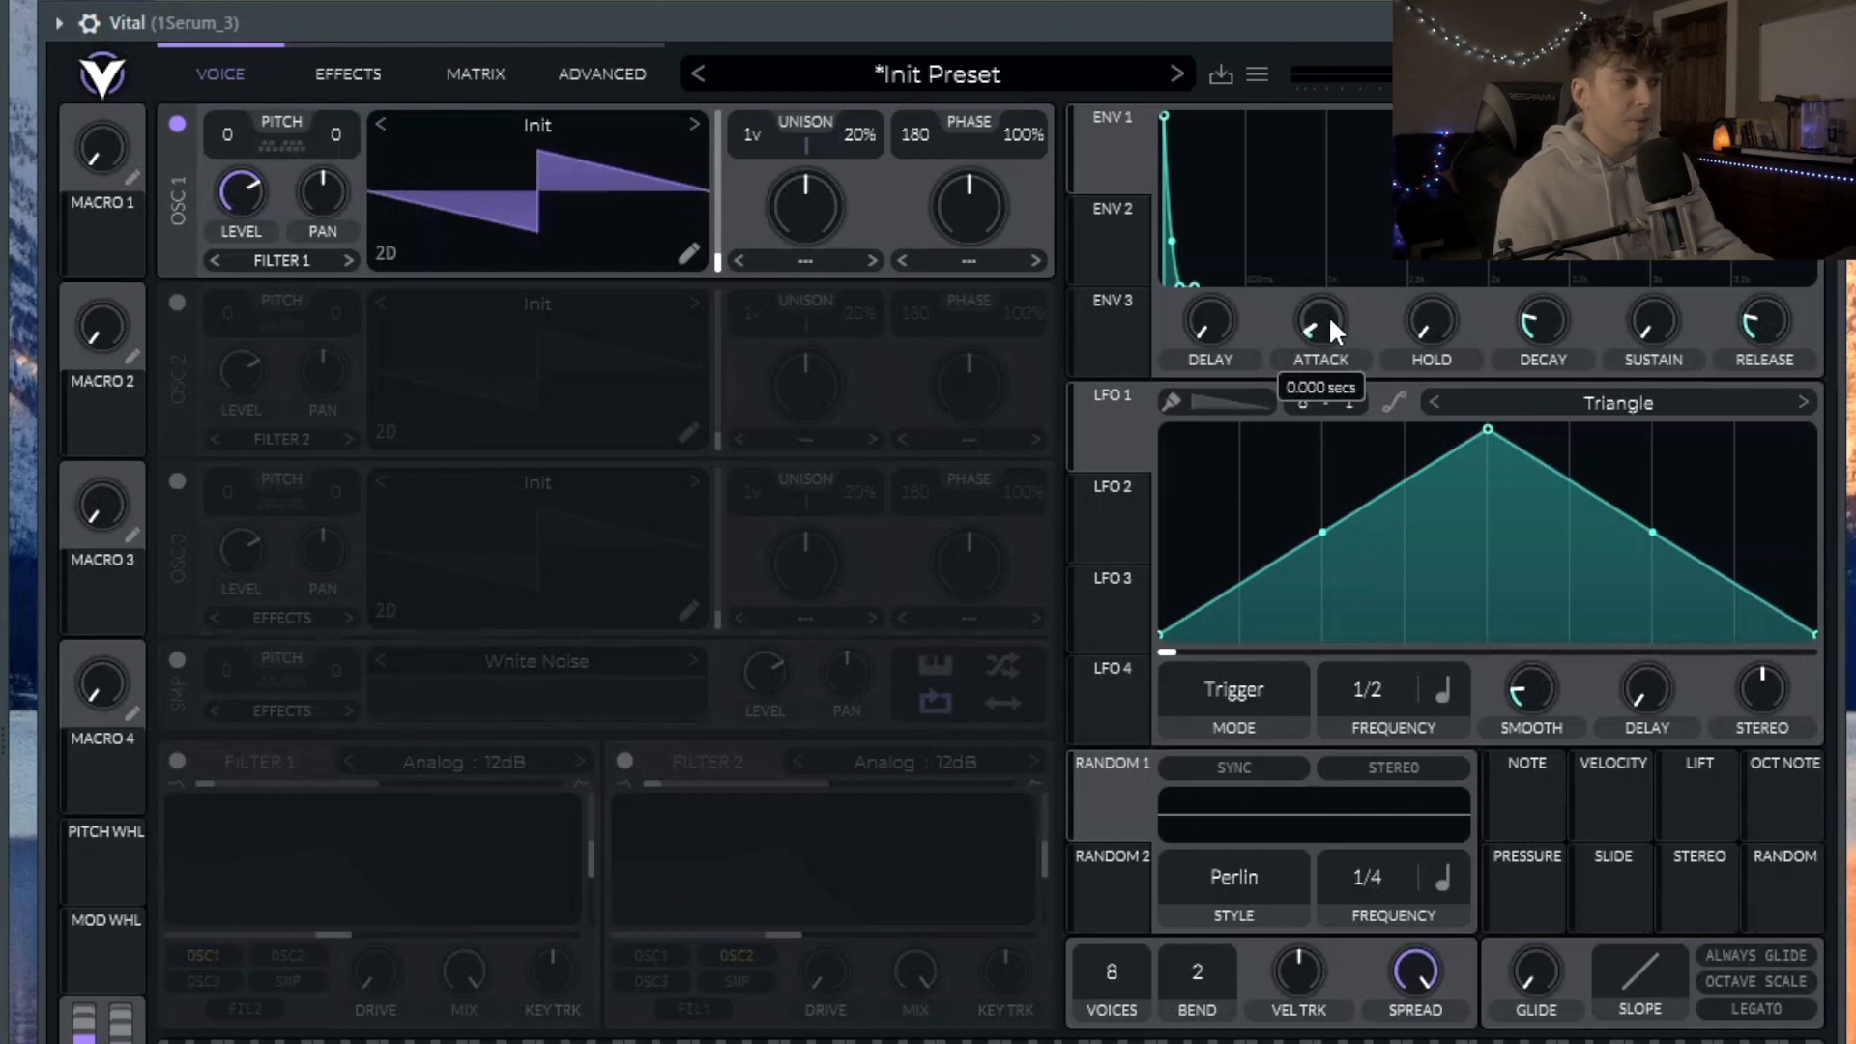
left_click_drag(1328, 315, 1322, 281)
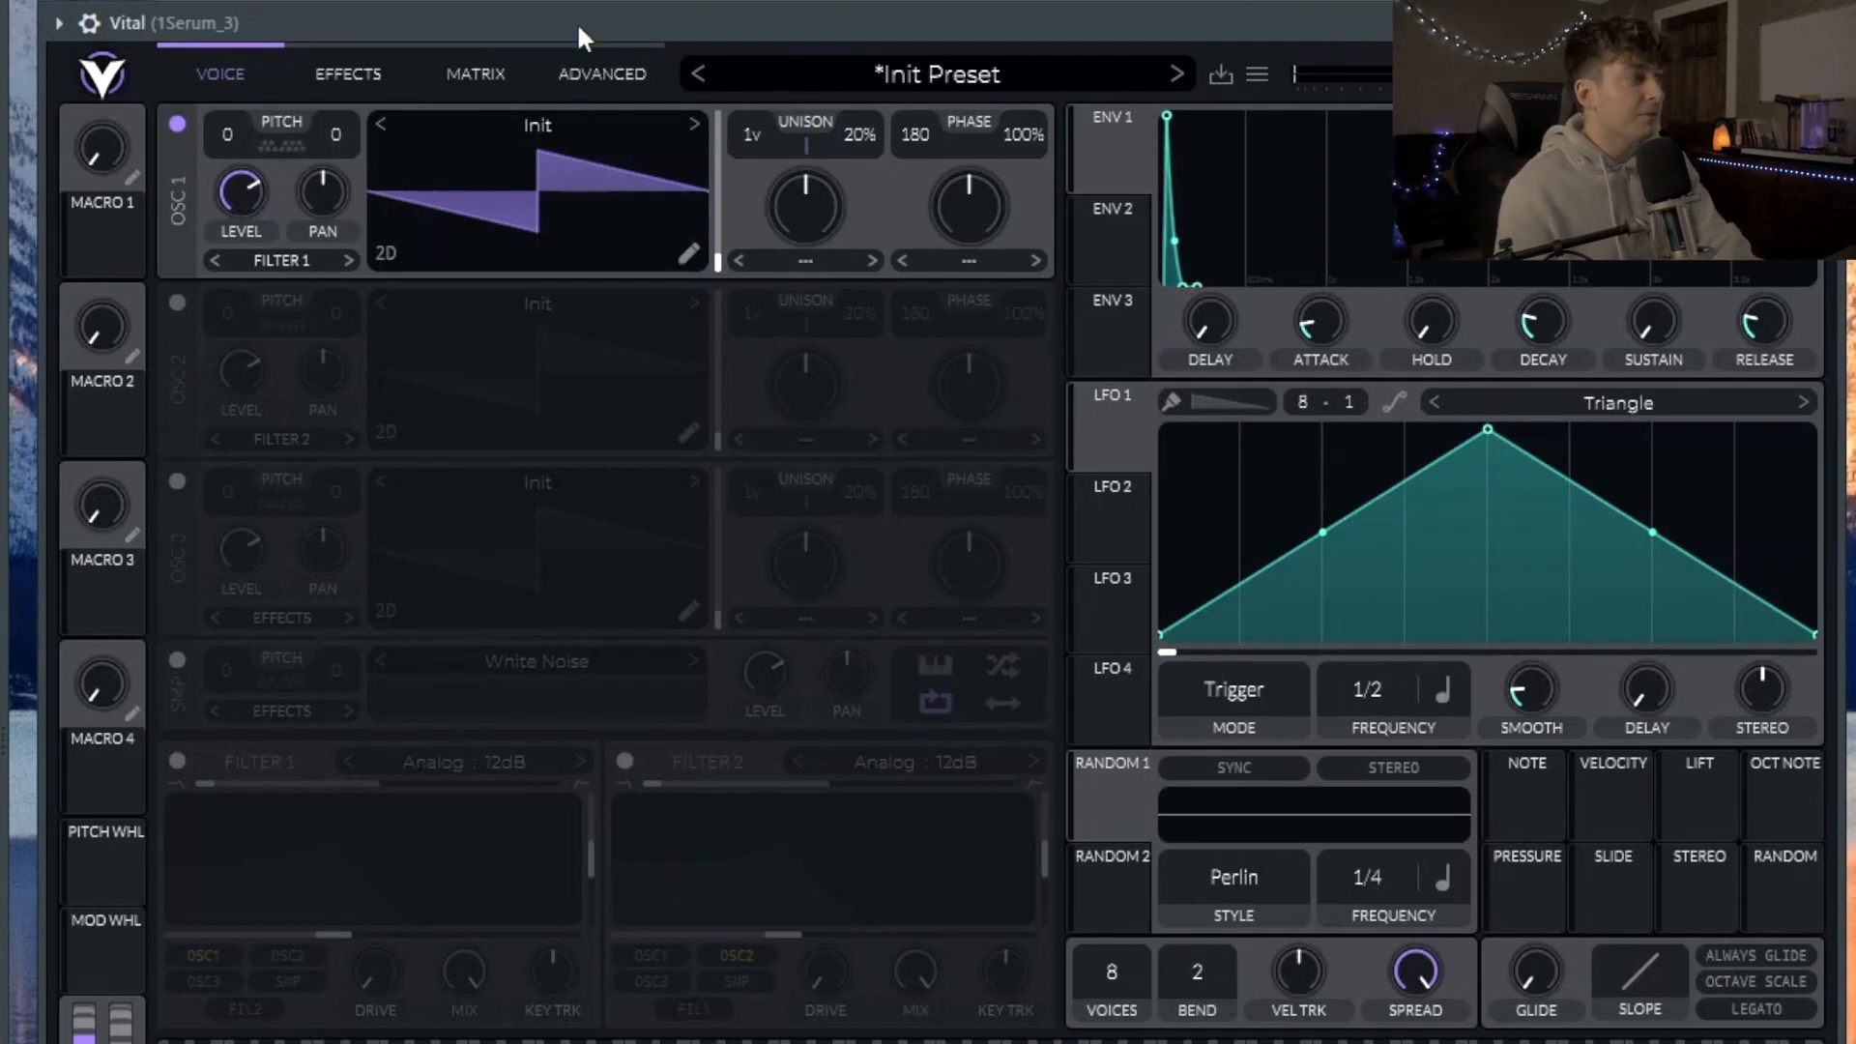
Step: Load the Quad Saw wavetable into oscillator 1 and raise its frame position to about 206.5
left_click(510, 124)
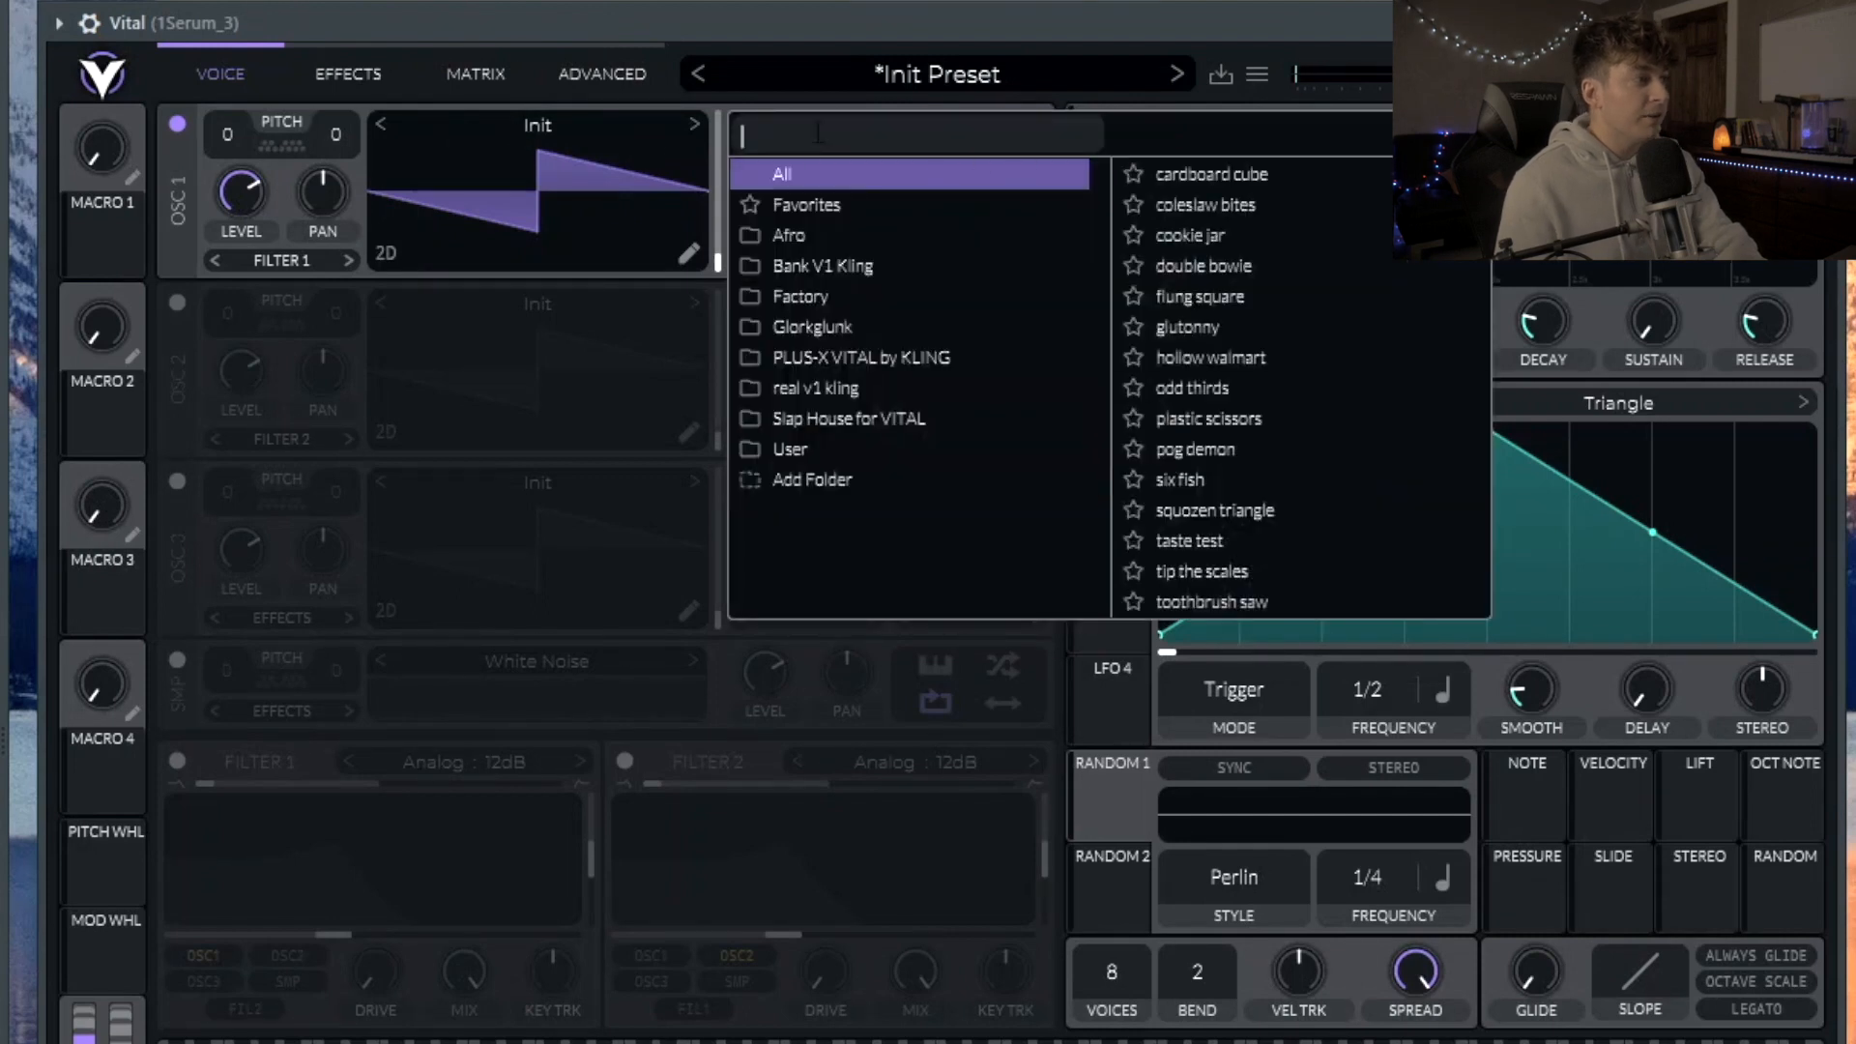
type("quad")
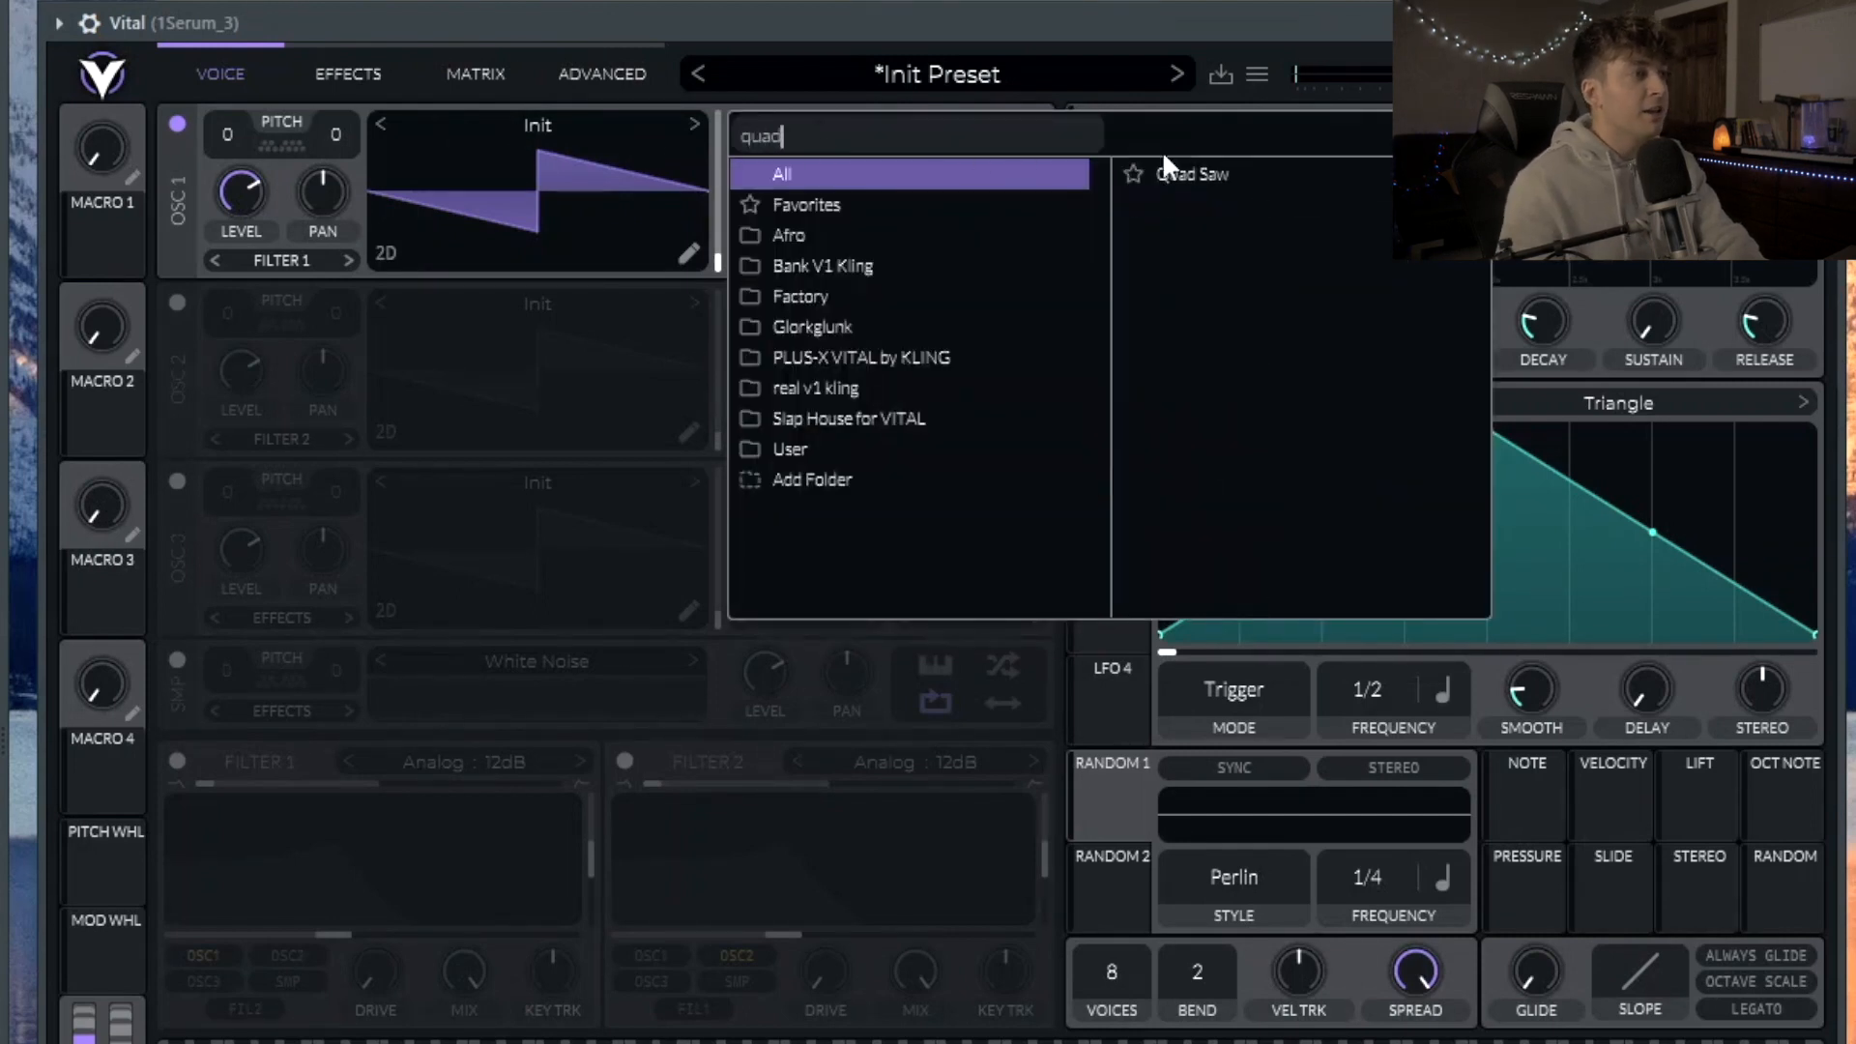
left_click(1332, 171)
left_click(719, 259)
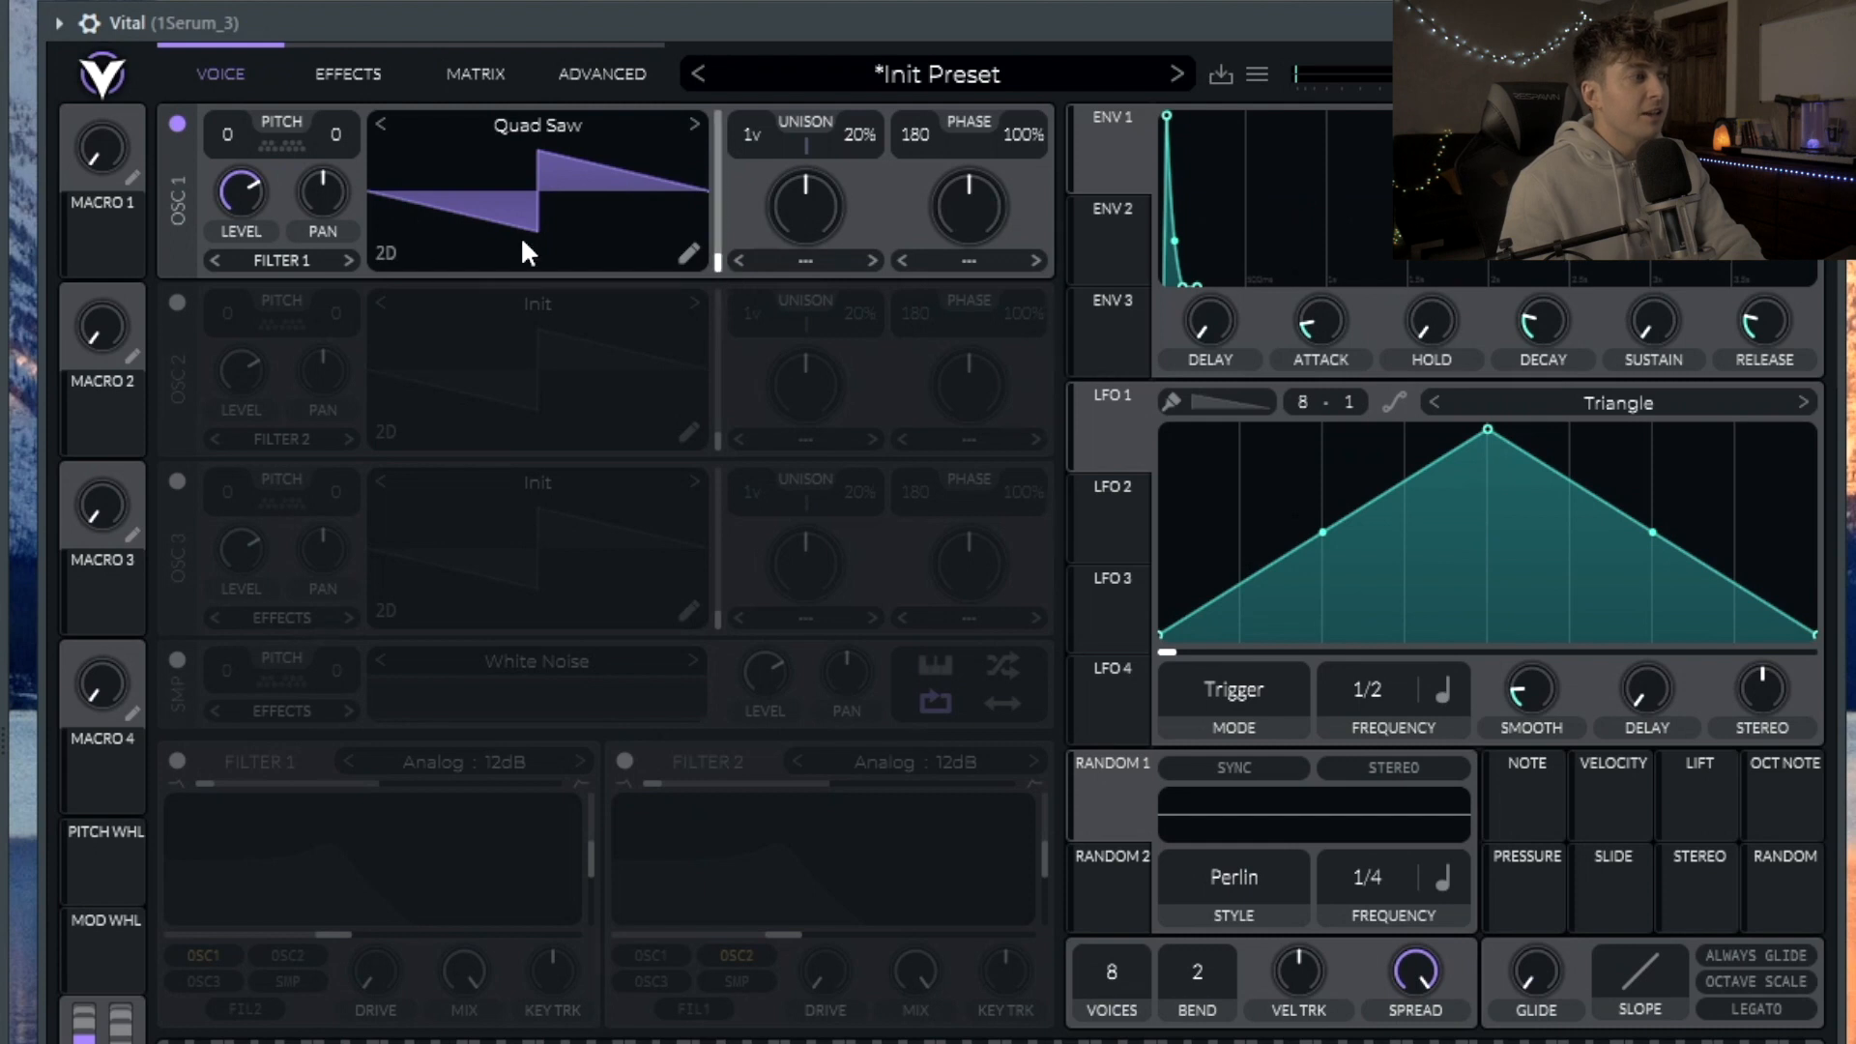
left_click_drag(718, 270, 719, 145)
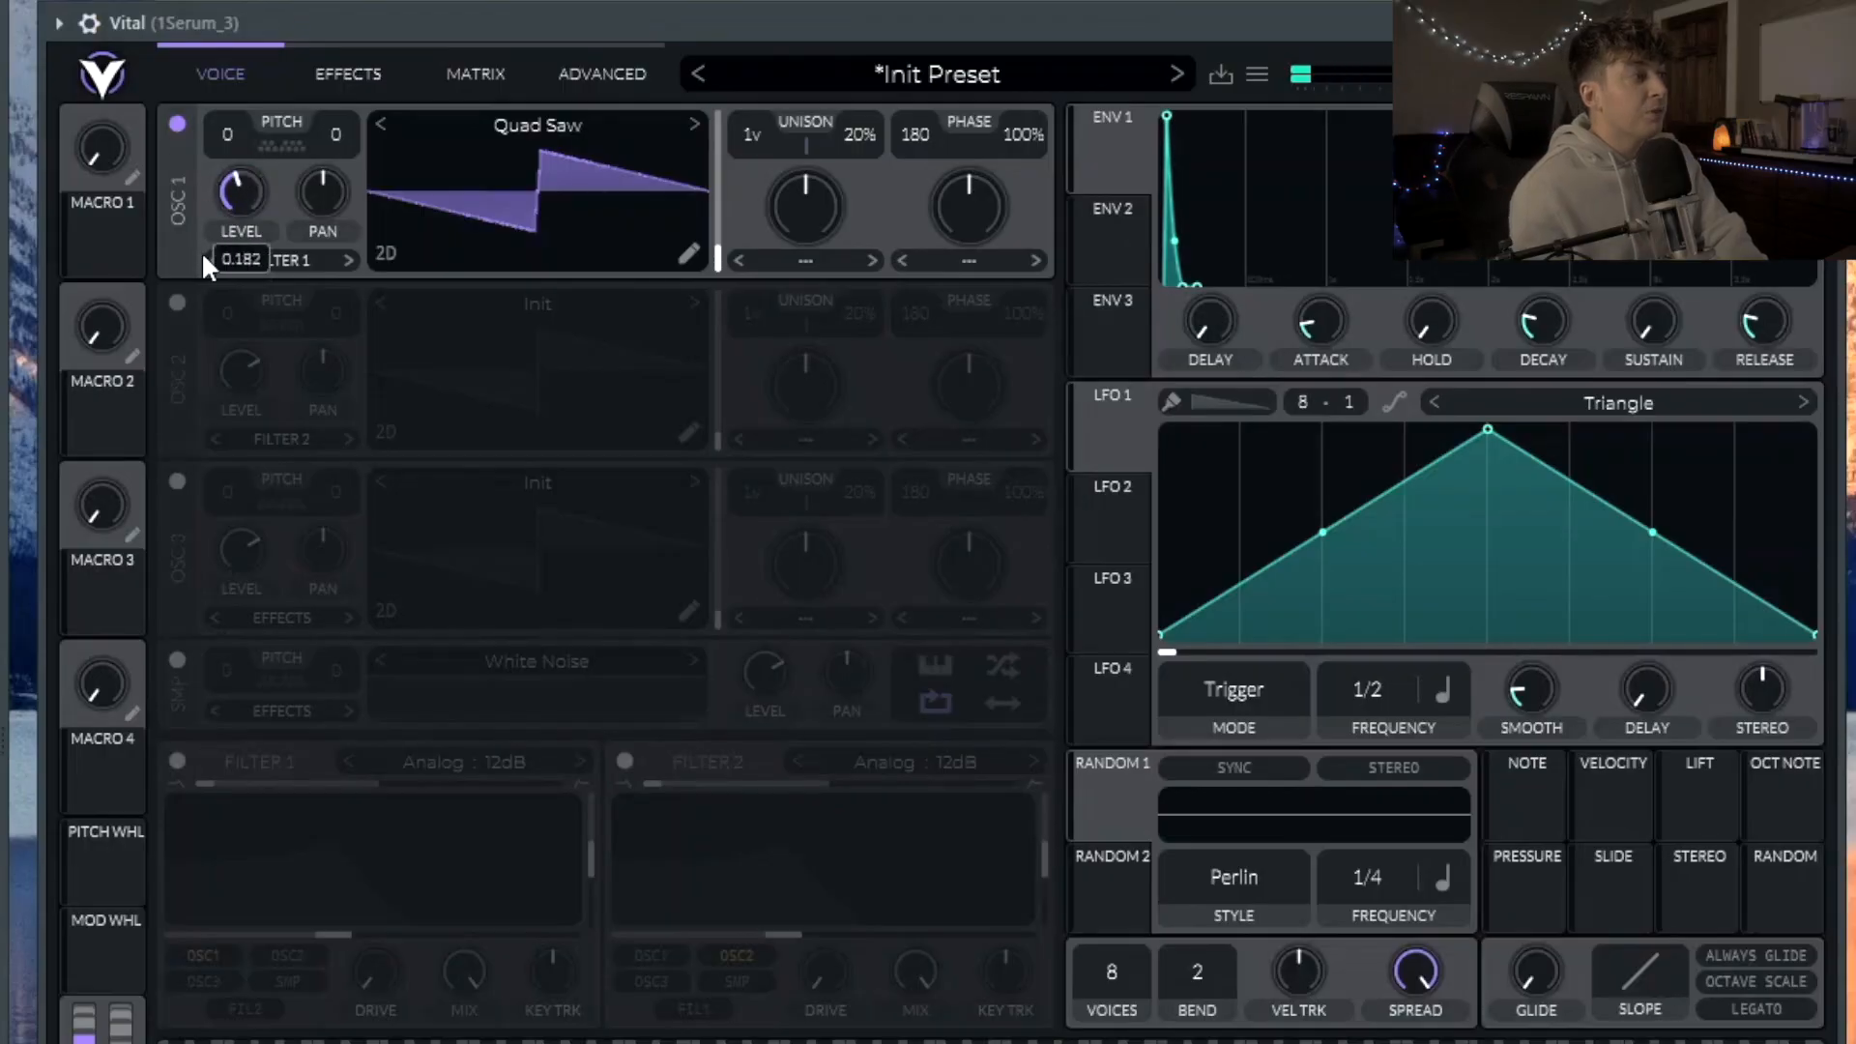
Step: Set oscillator 1's level to zero and modulate it with envelope 1 at a reduced amount
left_click_drag(203, 256, 183, 474)
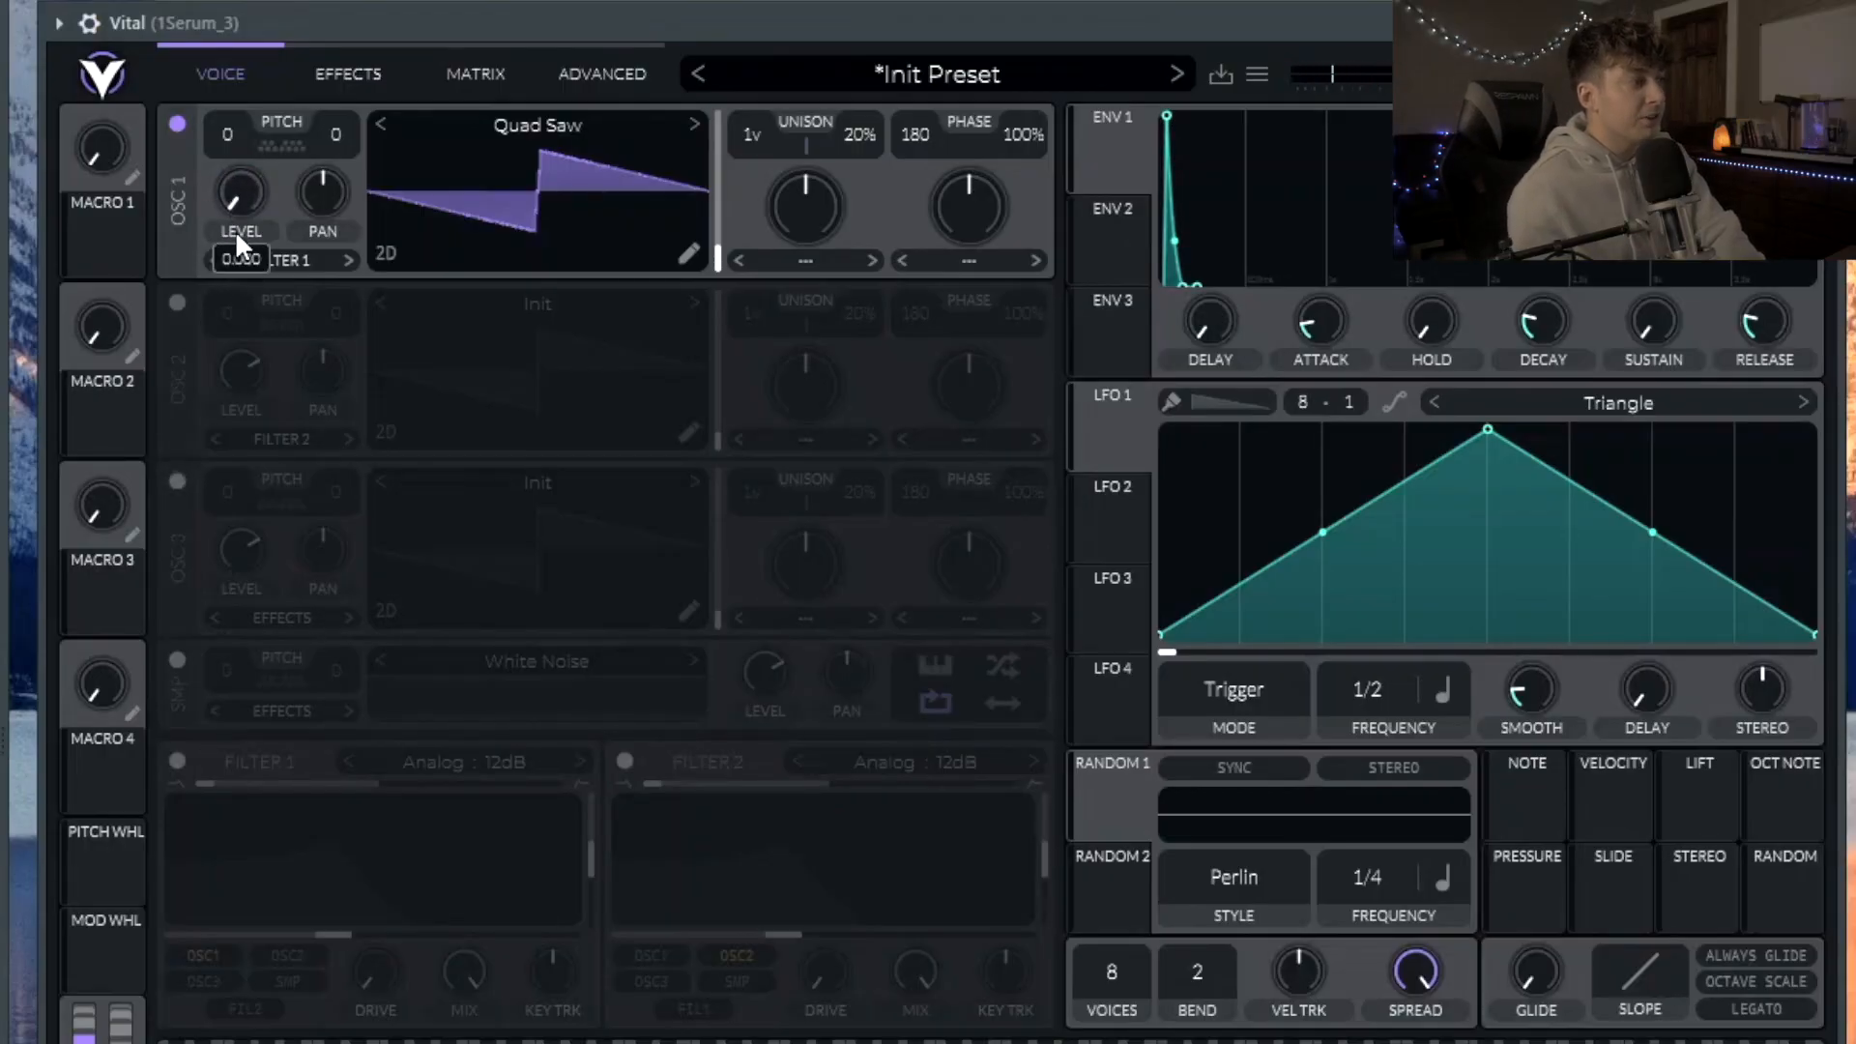
left_click_drag(1111, 153, 235, 205)
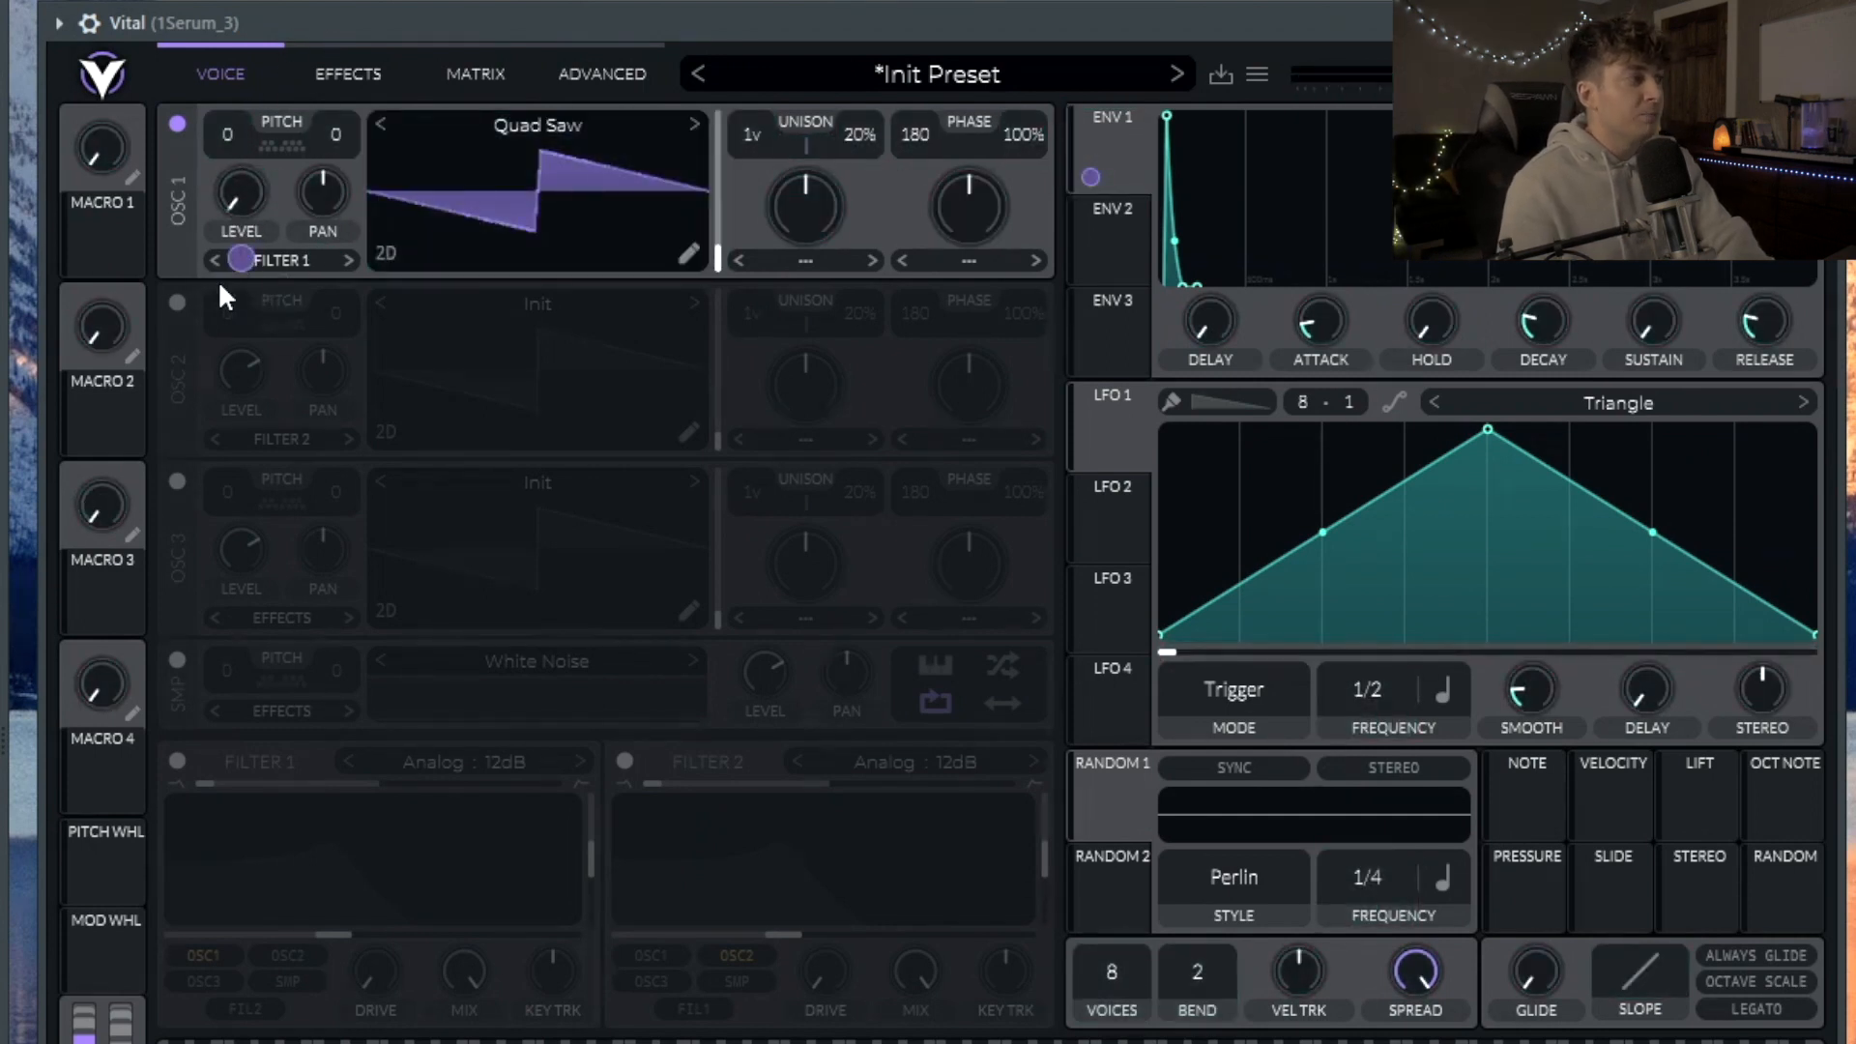
left_click_drag(238, 259, 237, 285)
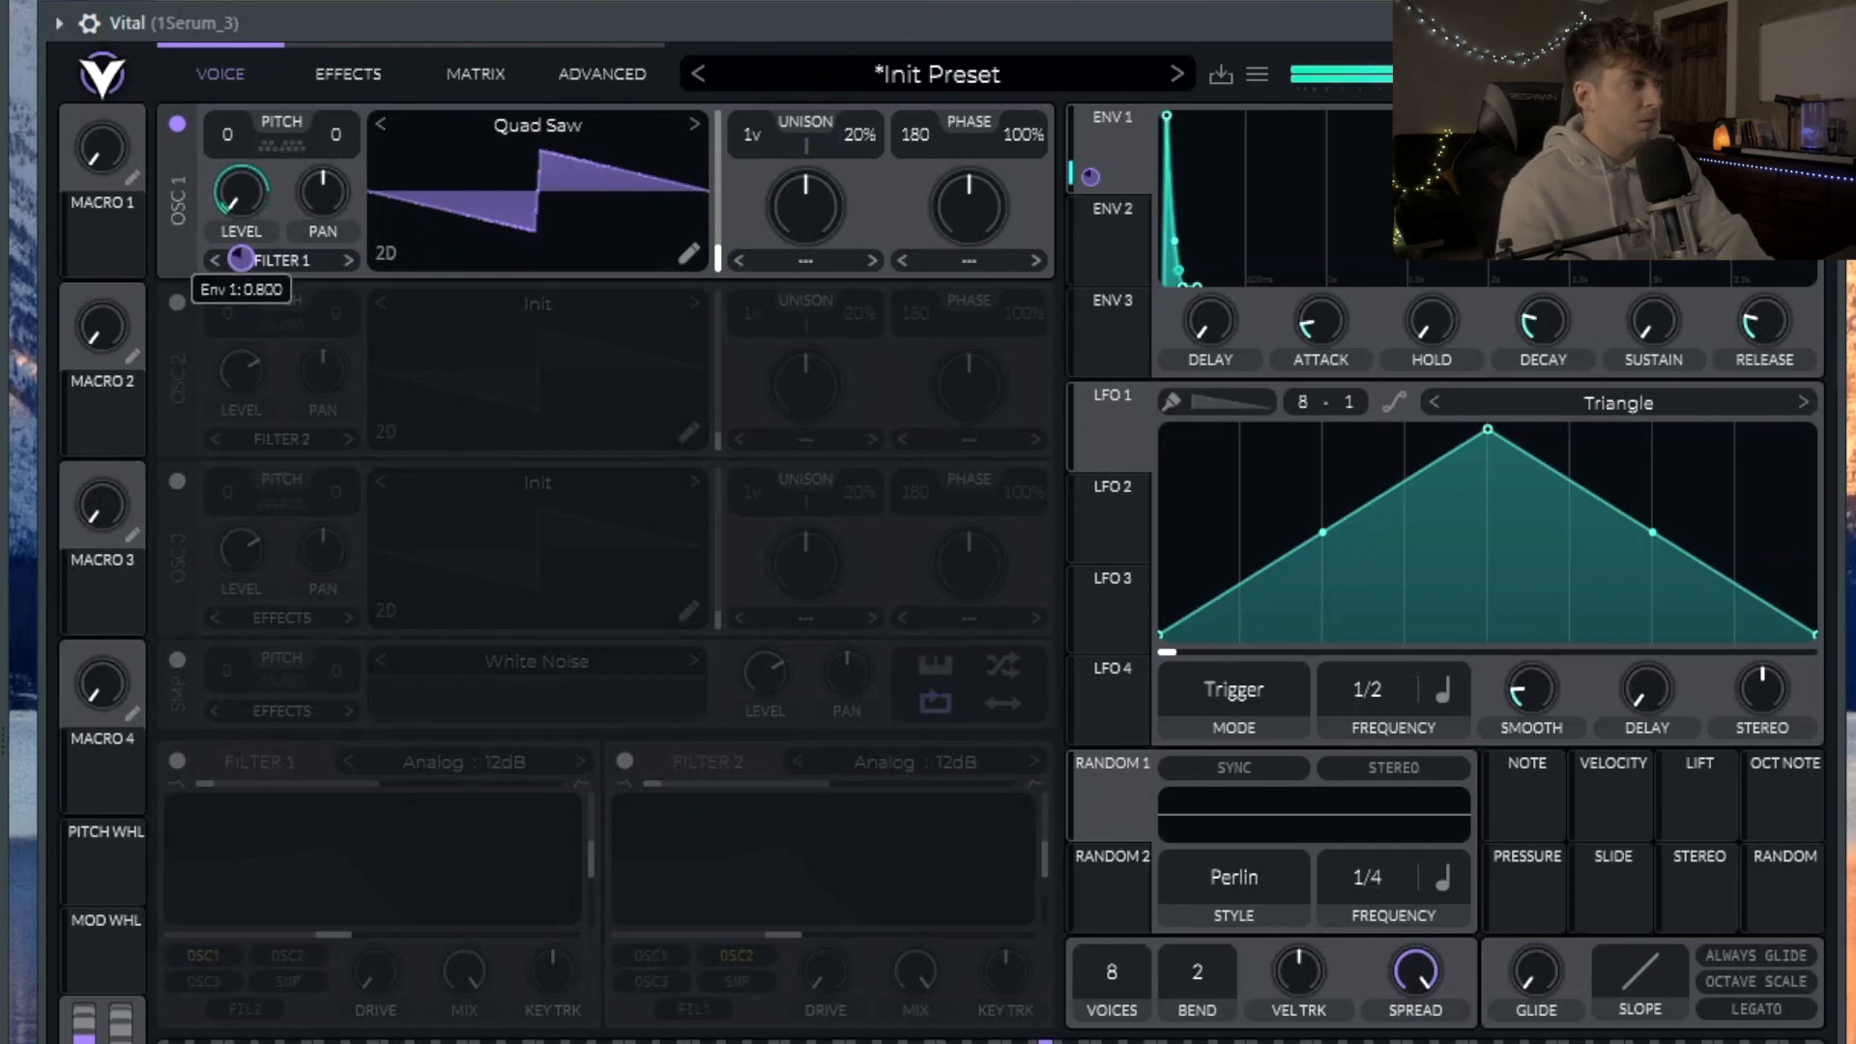
Step: Slightly lengthen envelope 1's decay, release and attack
left_click_drag(1535, 315, 1535, 311)
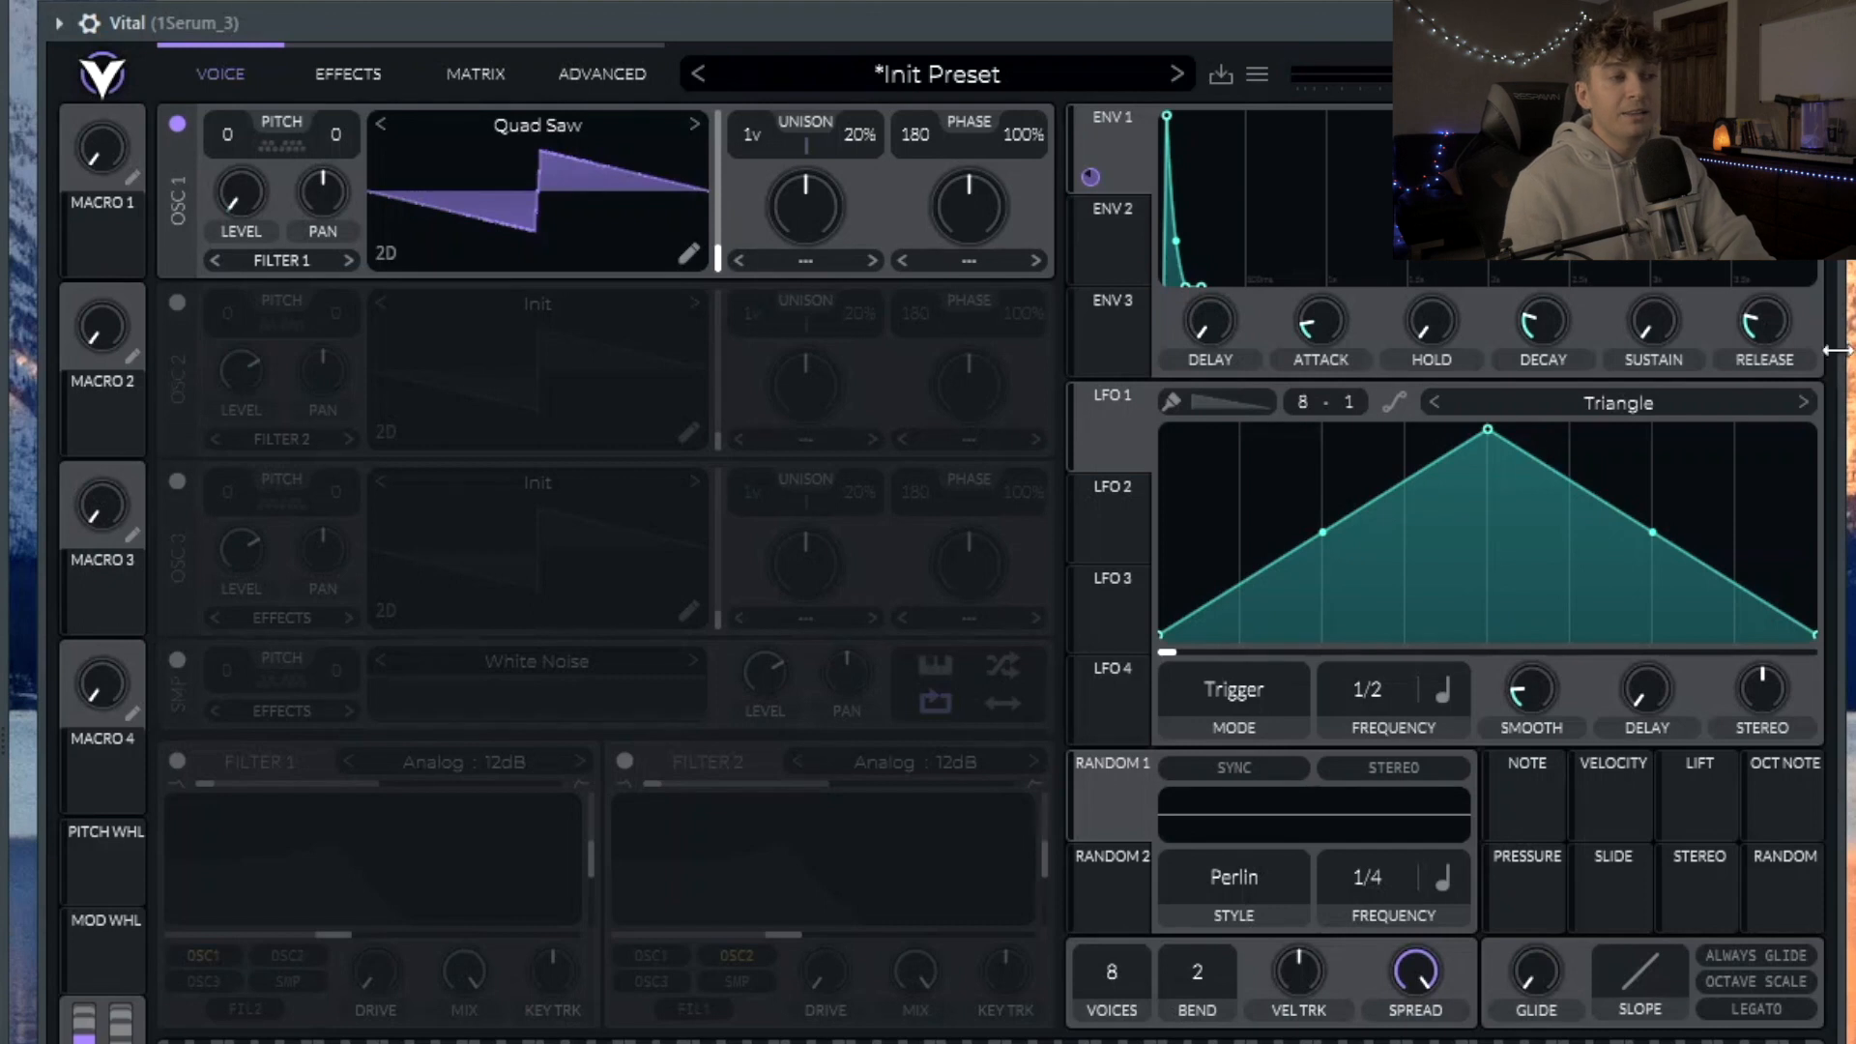
mouse_move(1773, 310)
left_mouse_down()
mouse_move(1773, 259)
mouse_move(1757, 329)
left_mouse_up()
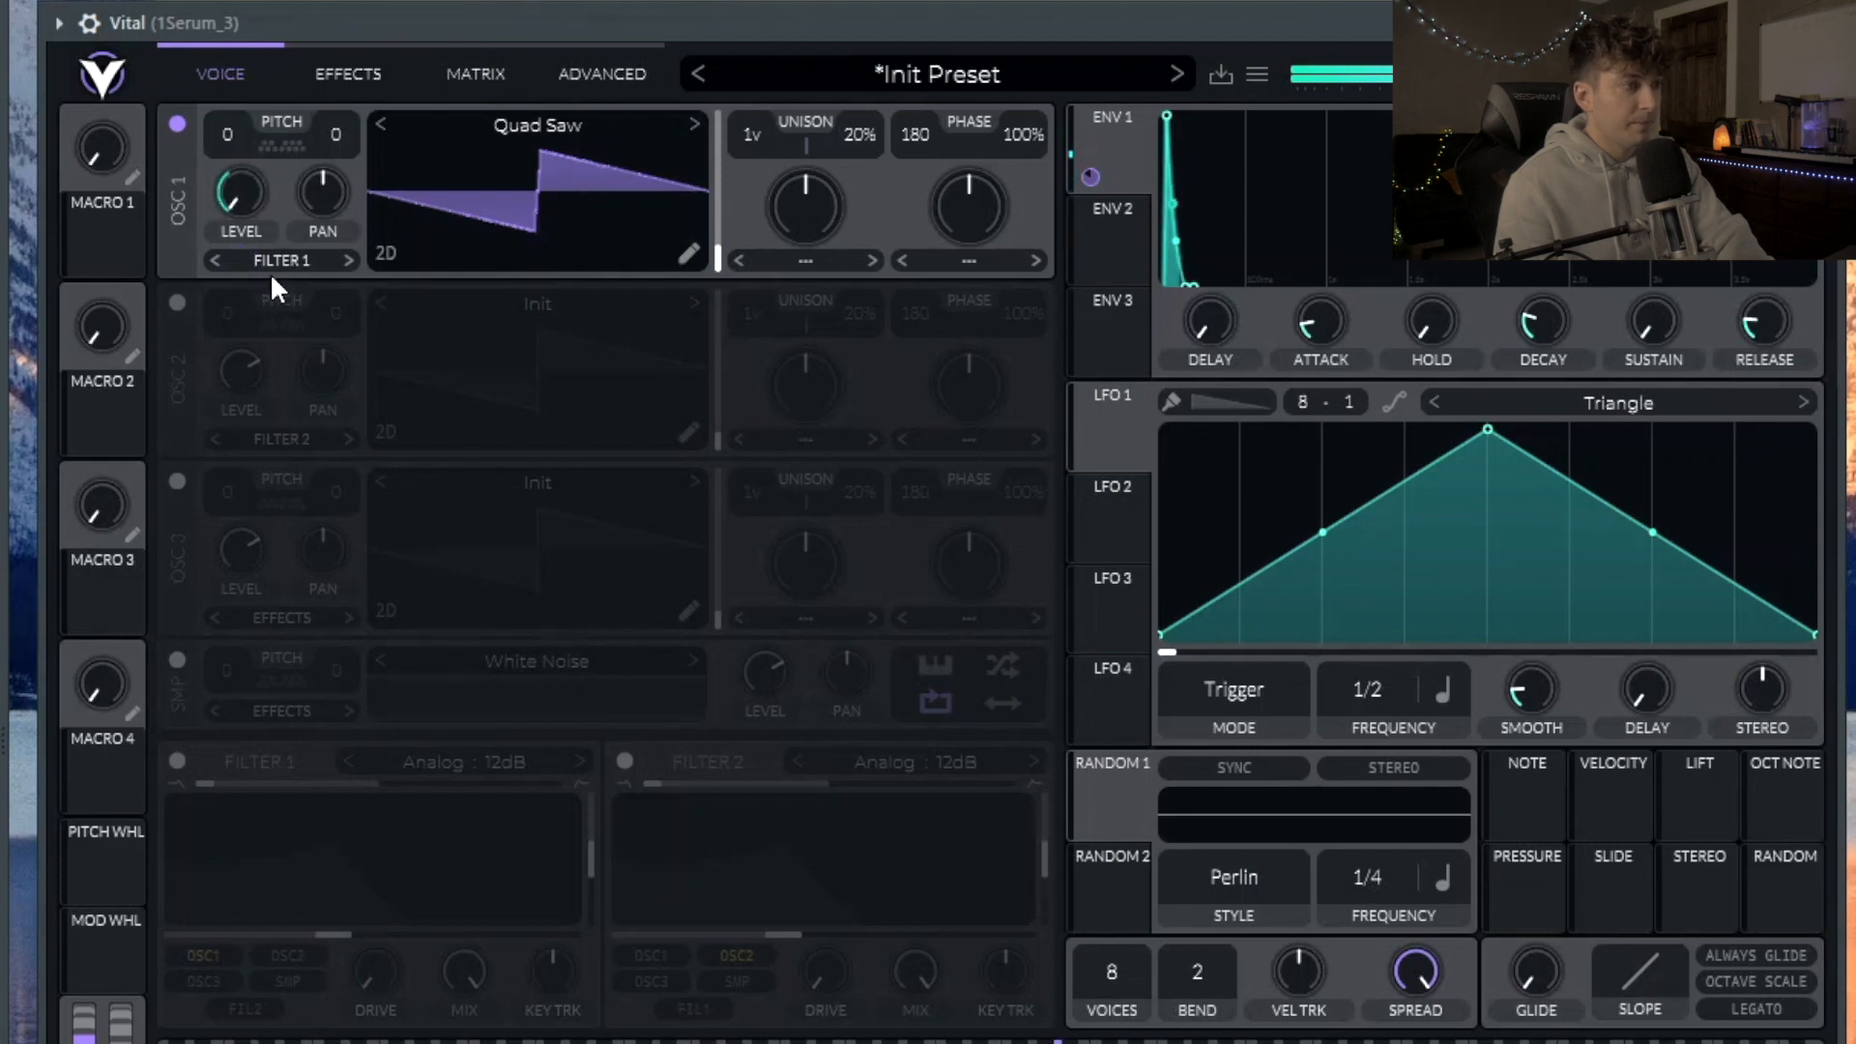
left_click_drag(1552, 309, 1552, 302)
left_click_drag(1316, 324, 1315, 313)
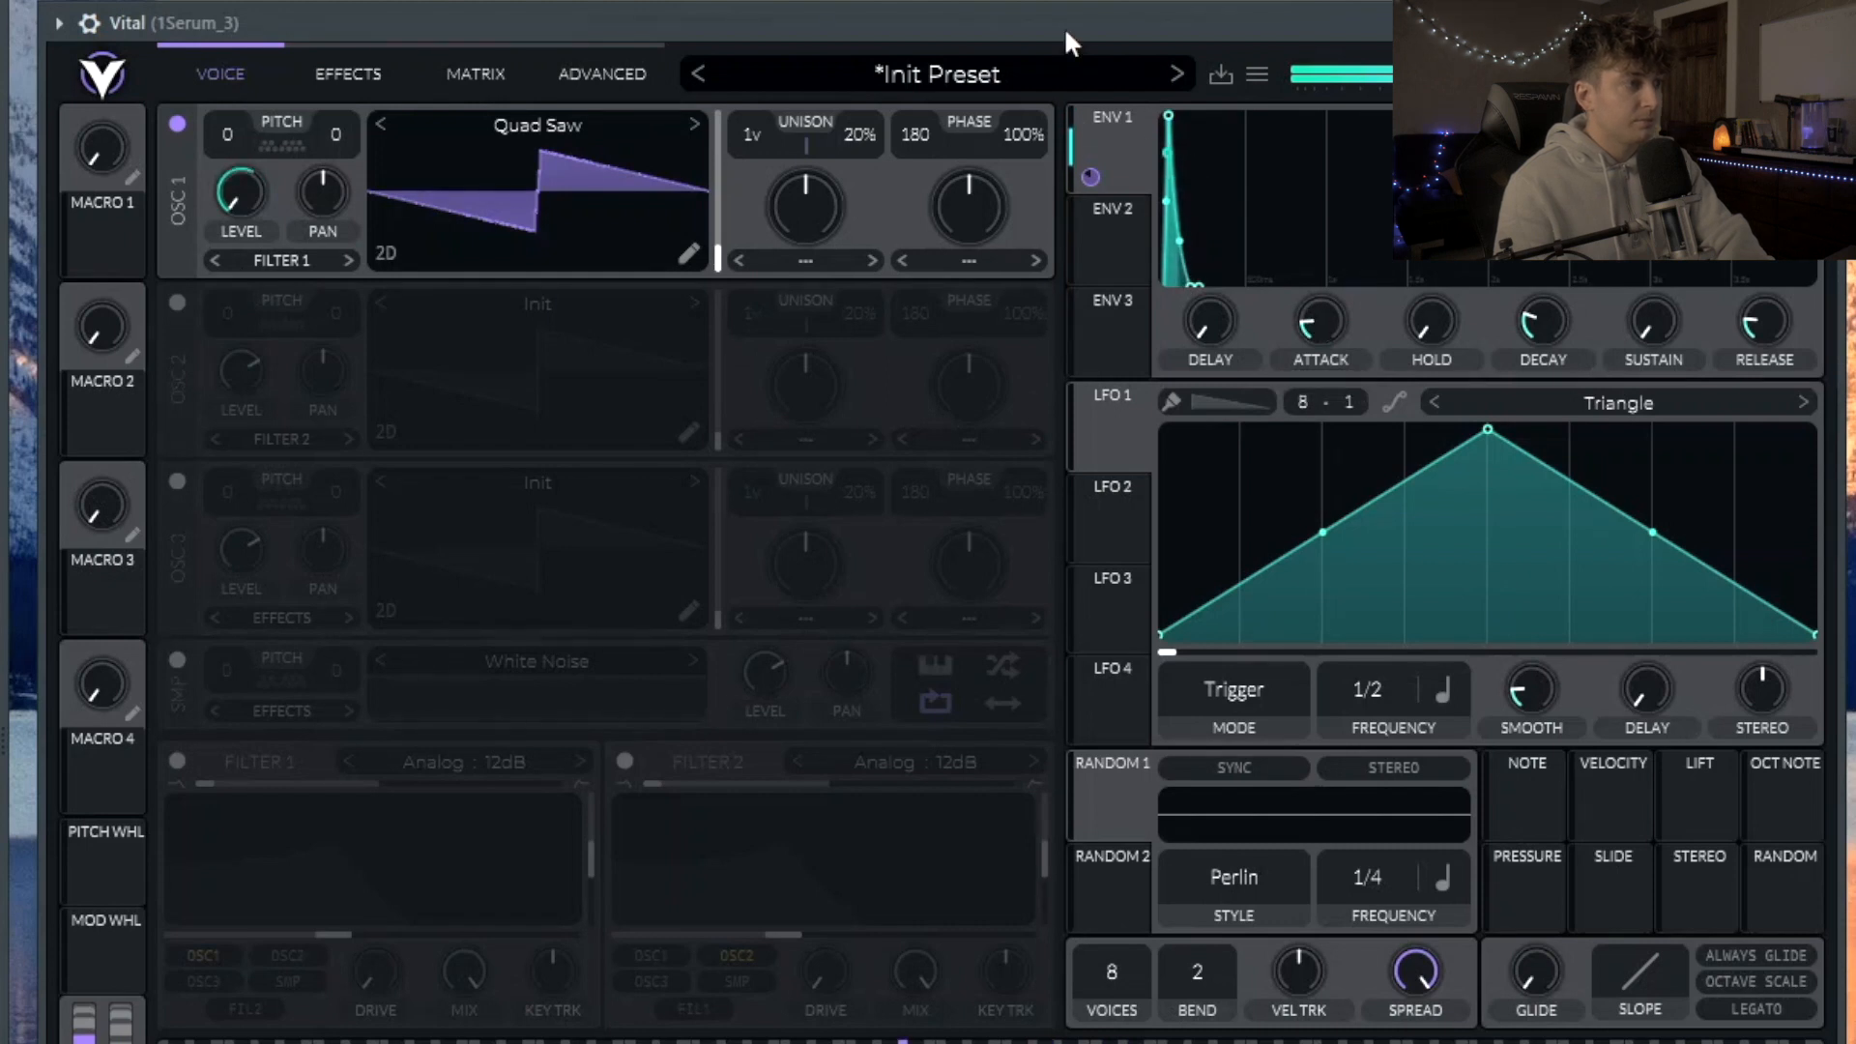
Step: Enable the white noise sampler and Filter 2, routing the sampler into Filter 2
left_click(177, 661)
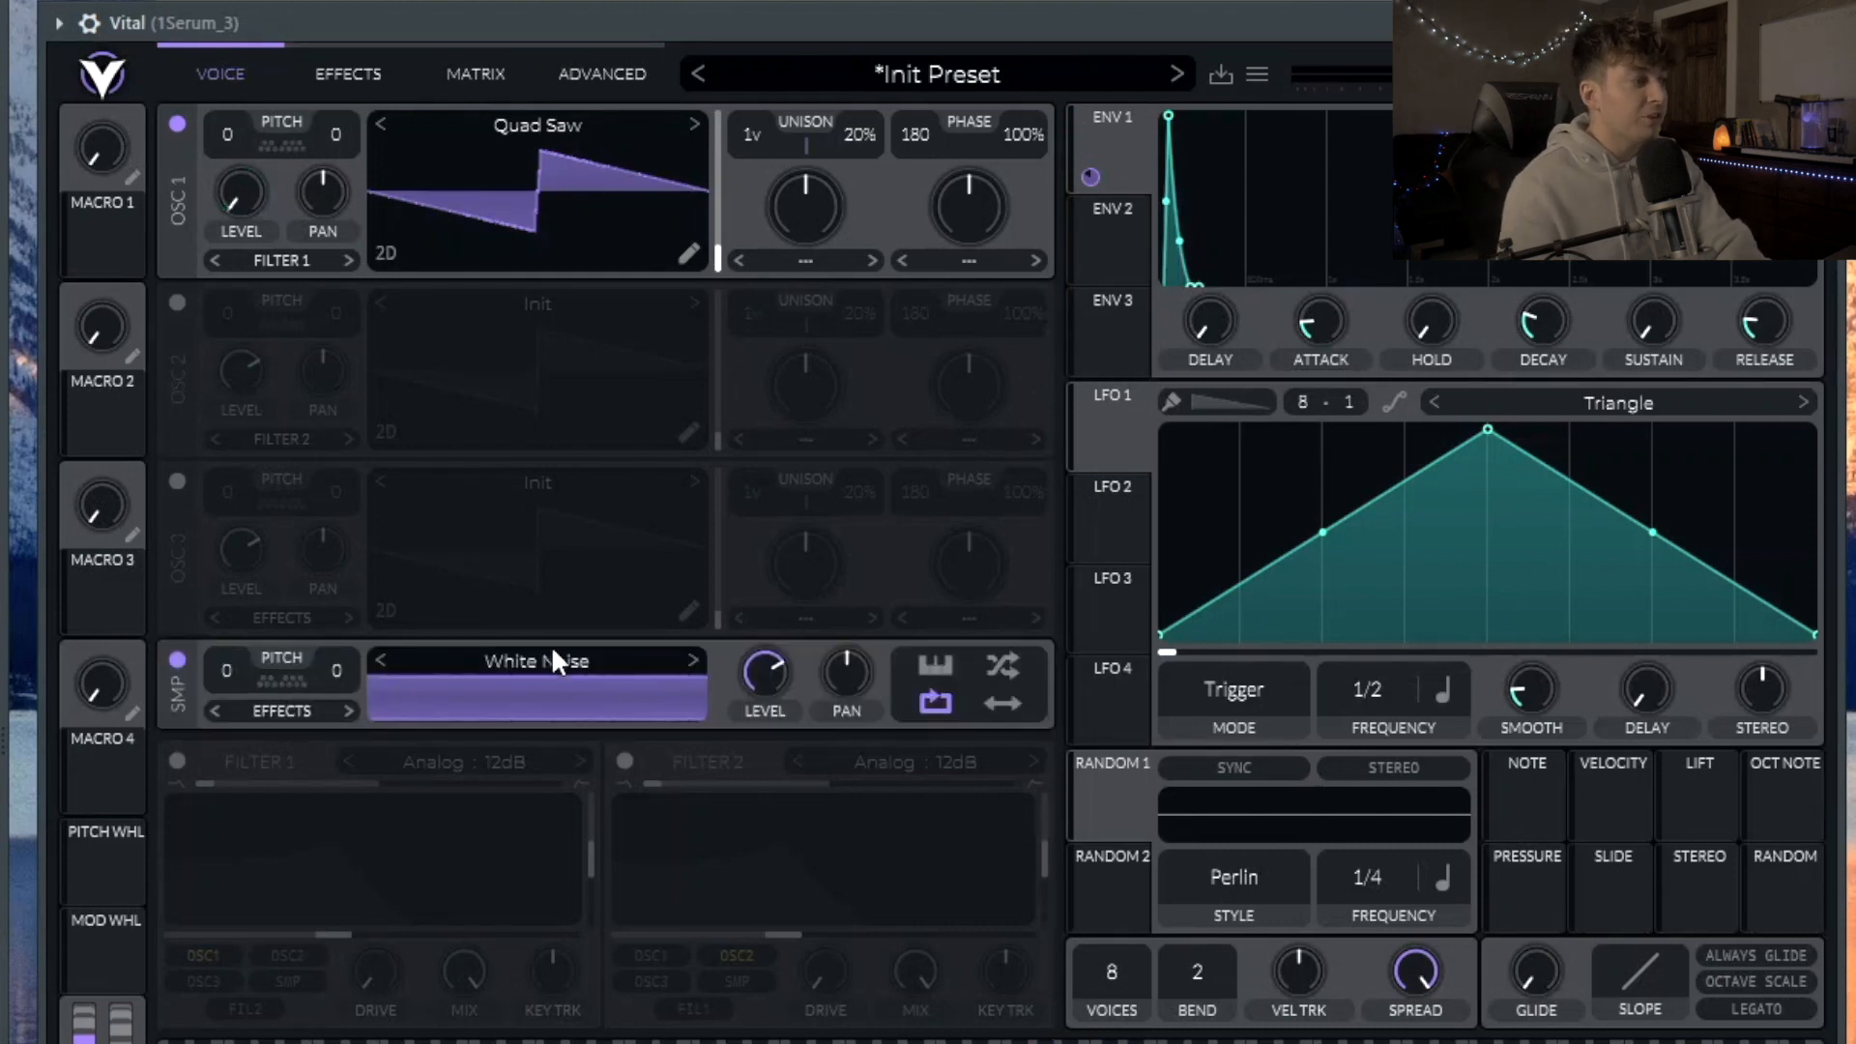
left_click(625, 761)
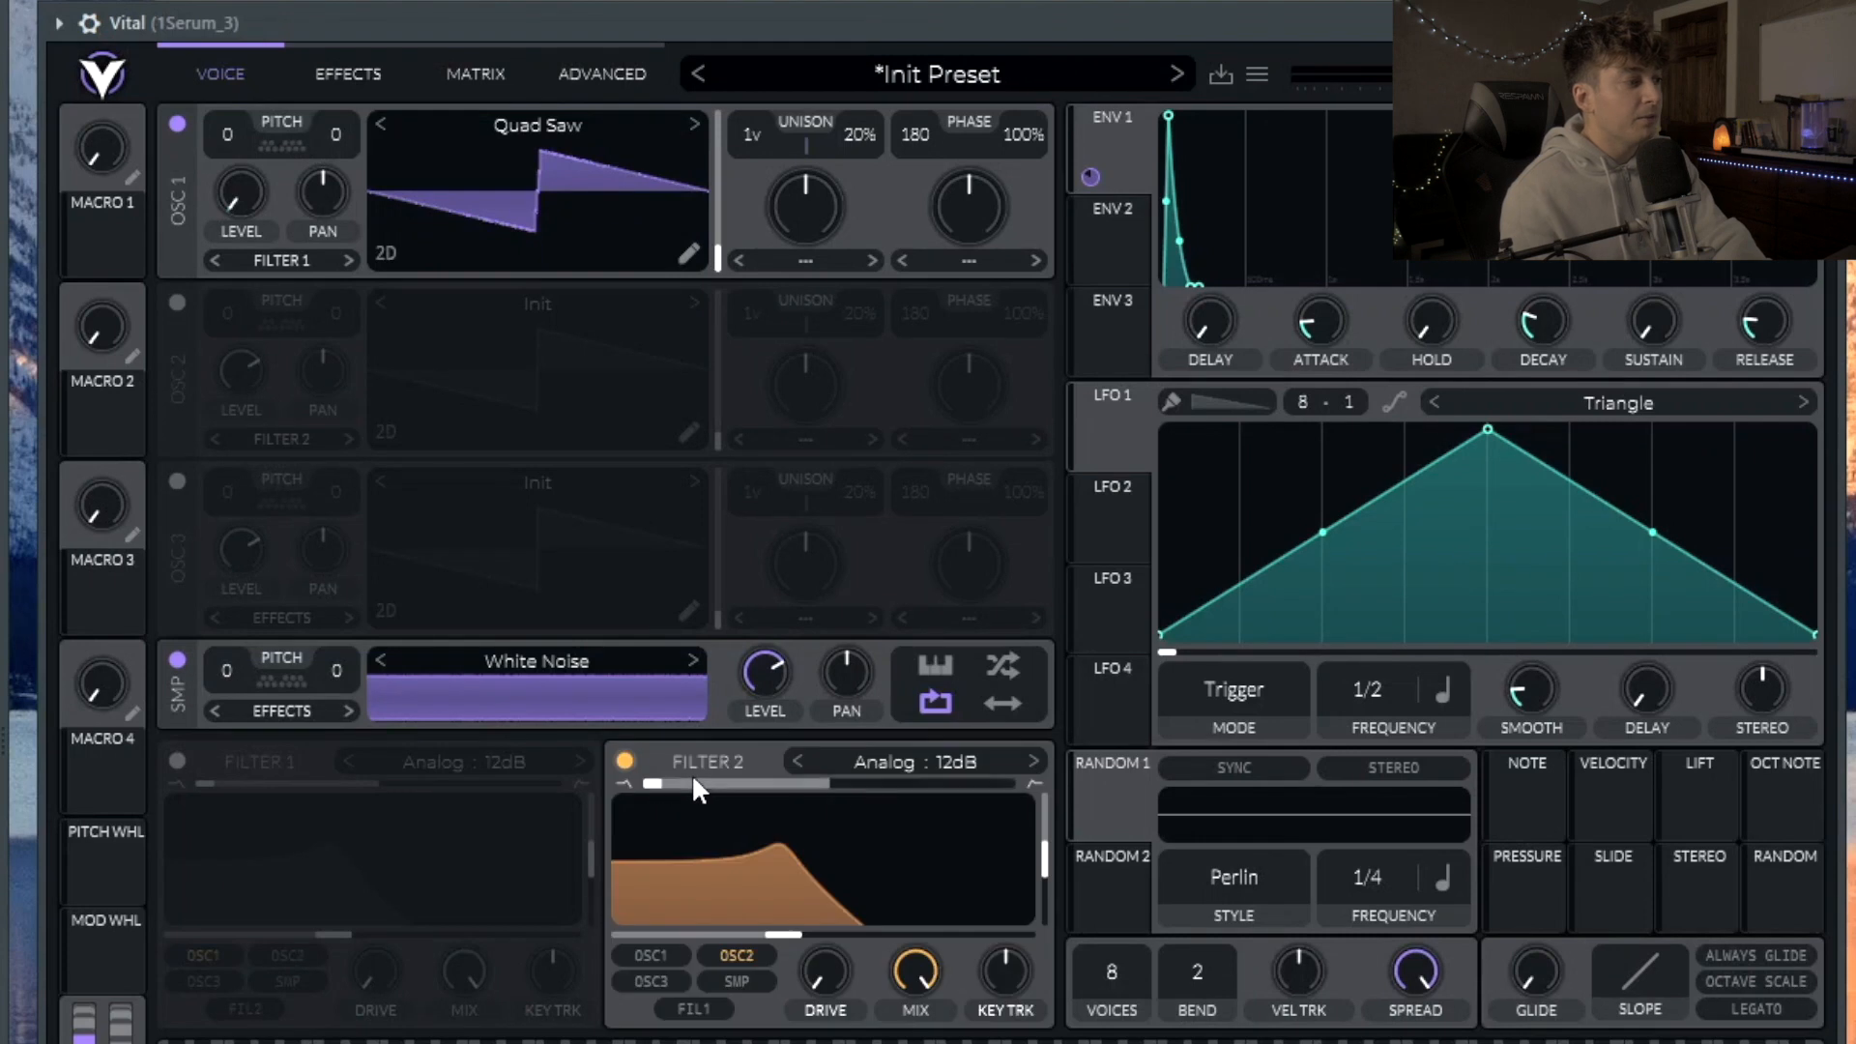
left_click(325, 717)
left_click(286, 763)
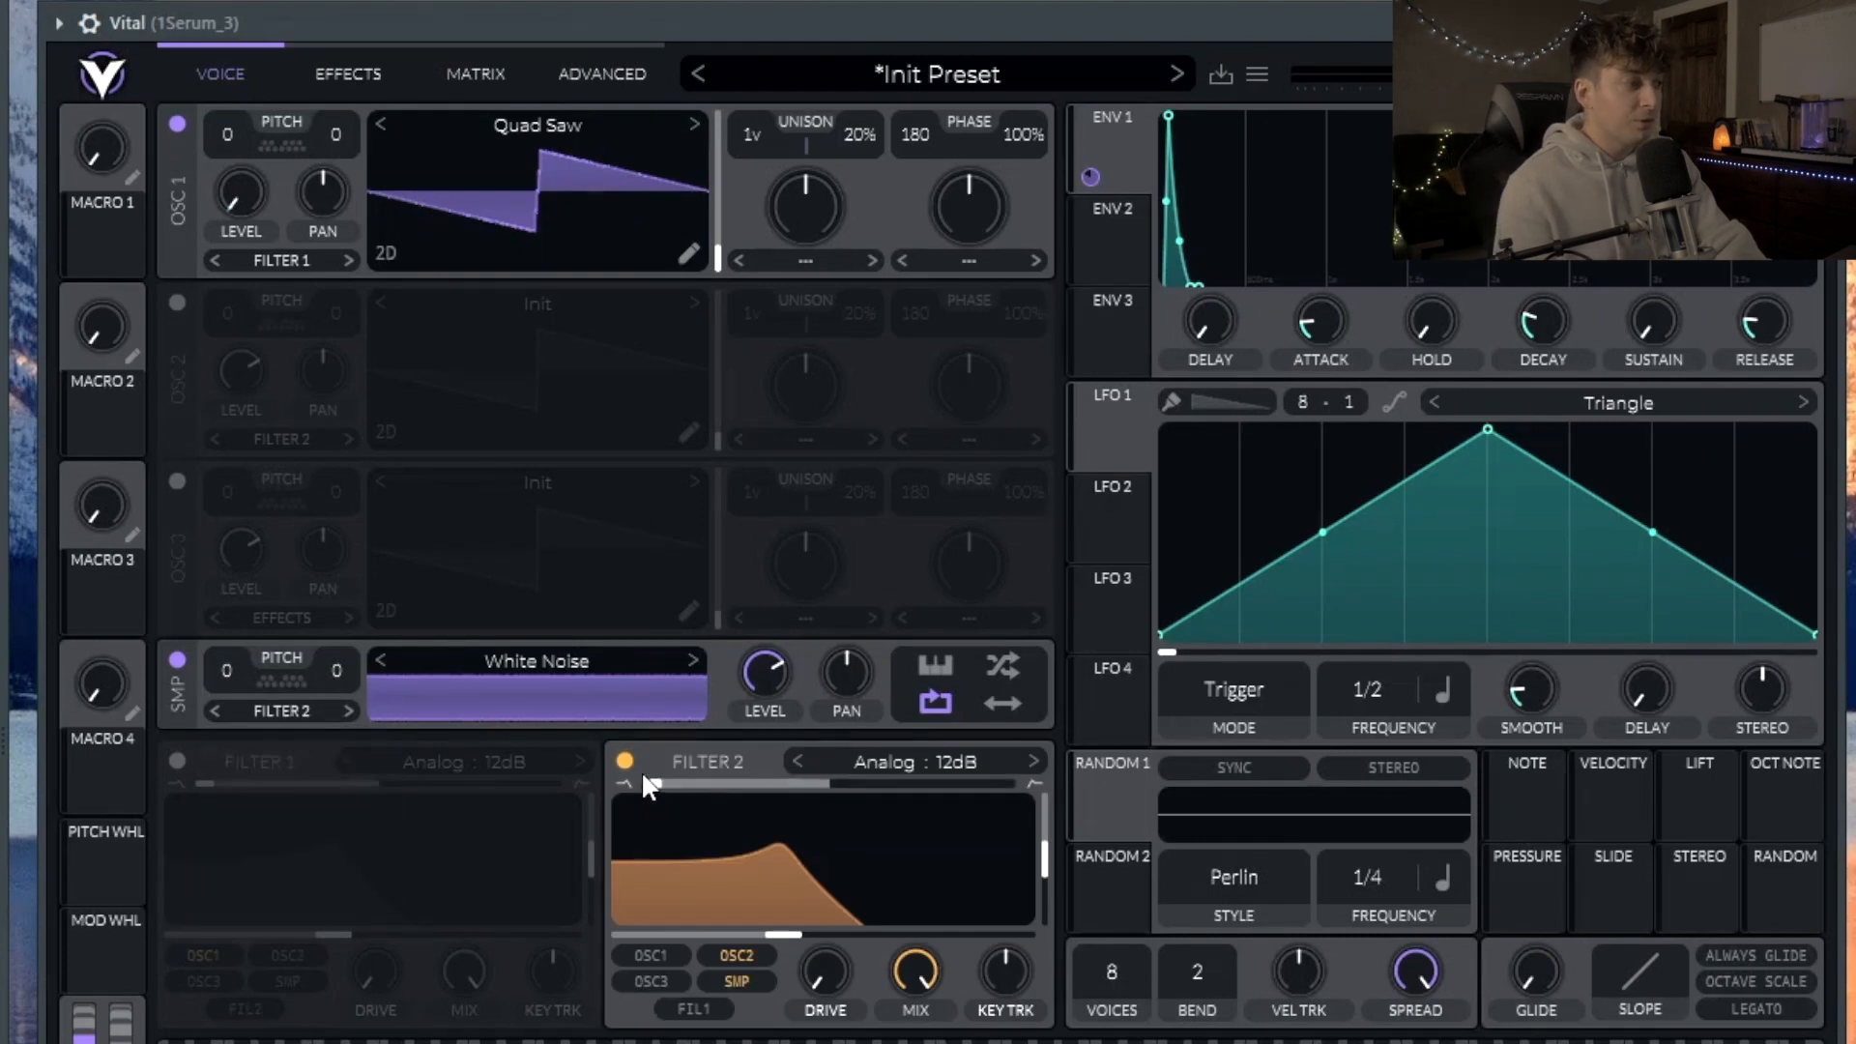
Step: Make Filter 2 an Analog 24dB high-pass with no resonance and higher cutoff, and mute oscillator 1
left_click_drag(658, 786, 1121, 788)
left_click_drag(1049, 864, 1044, 949)
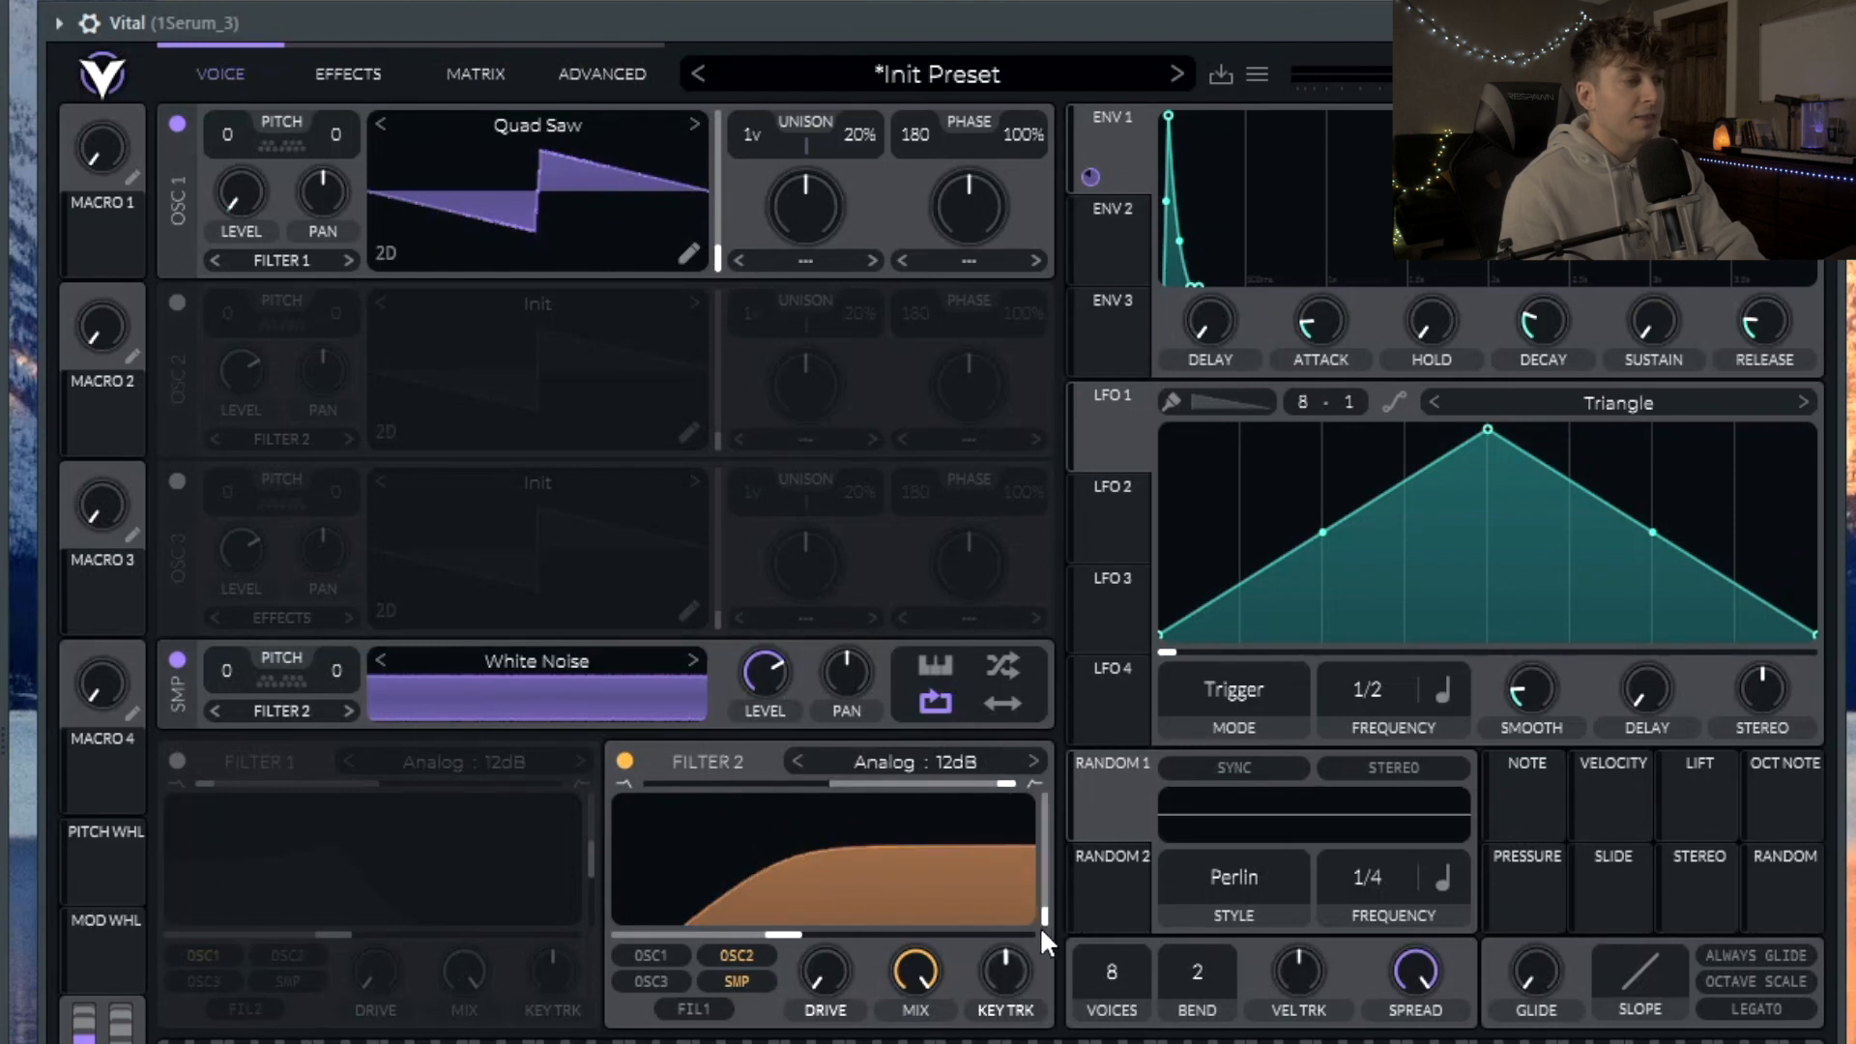
left_click(1033, 762)
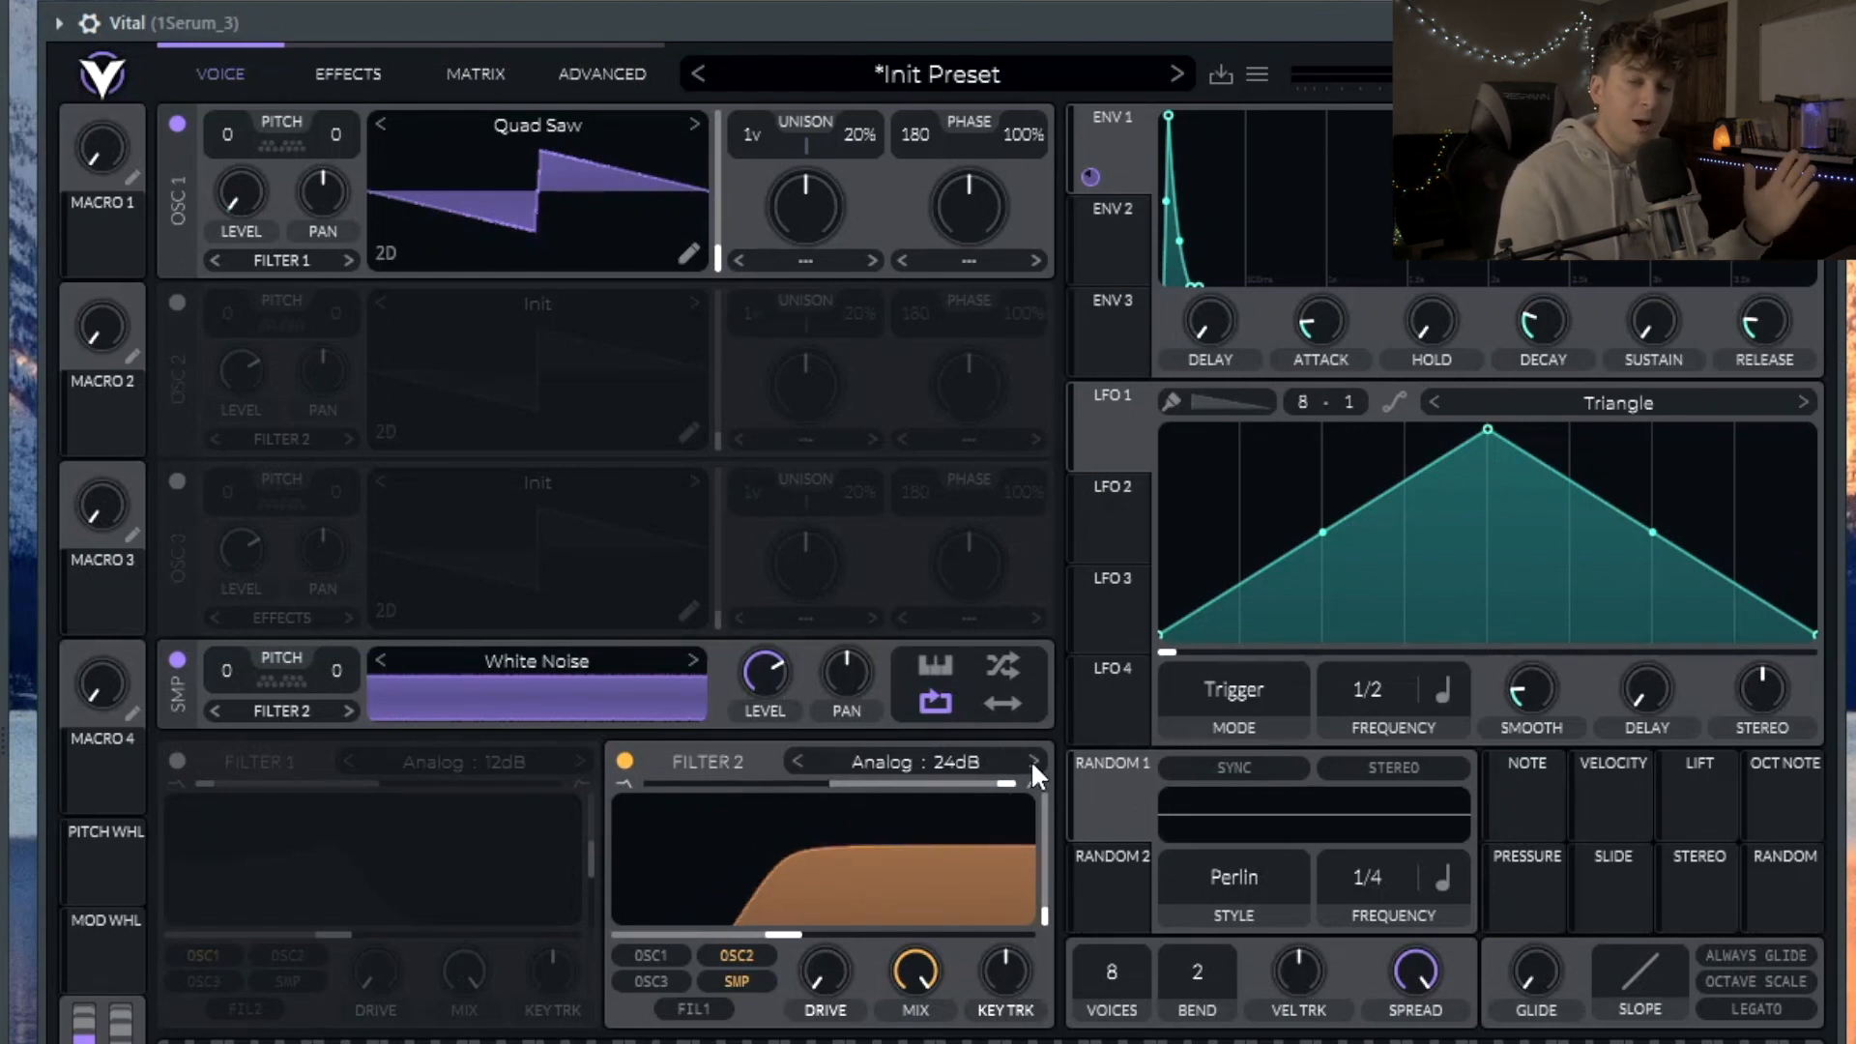
left_click_drag(809, 931, 860, 936)
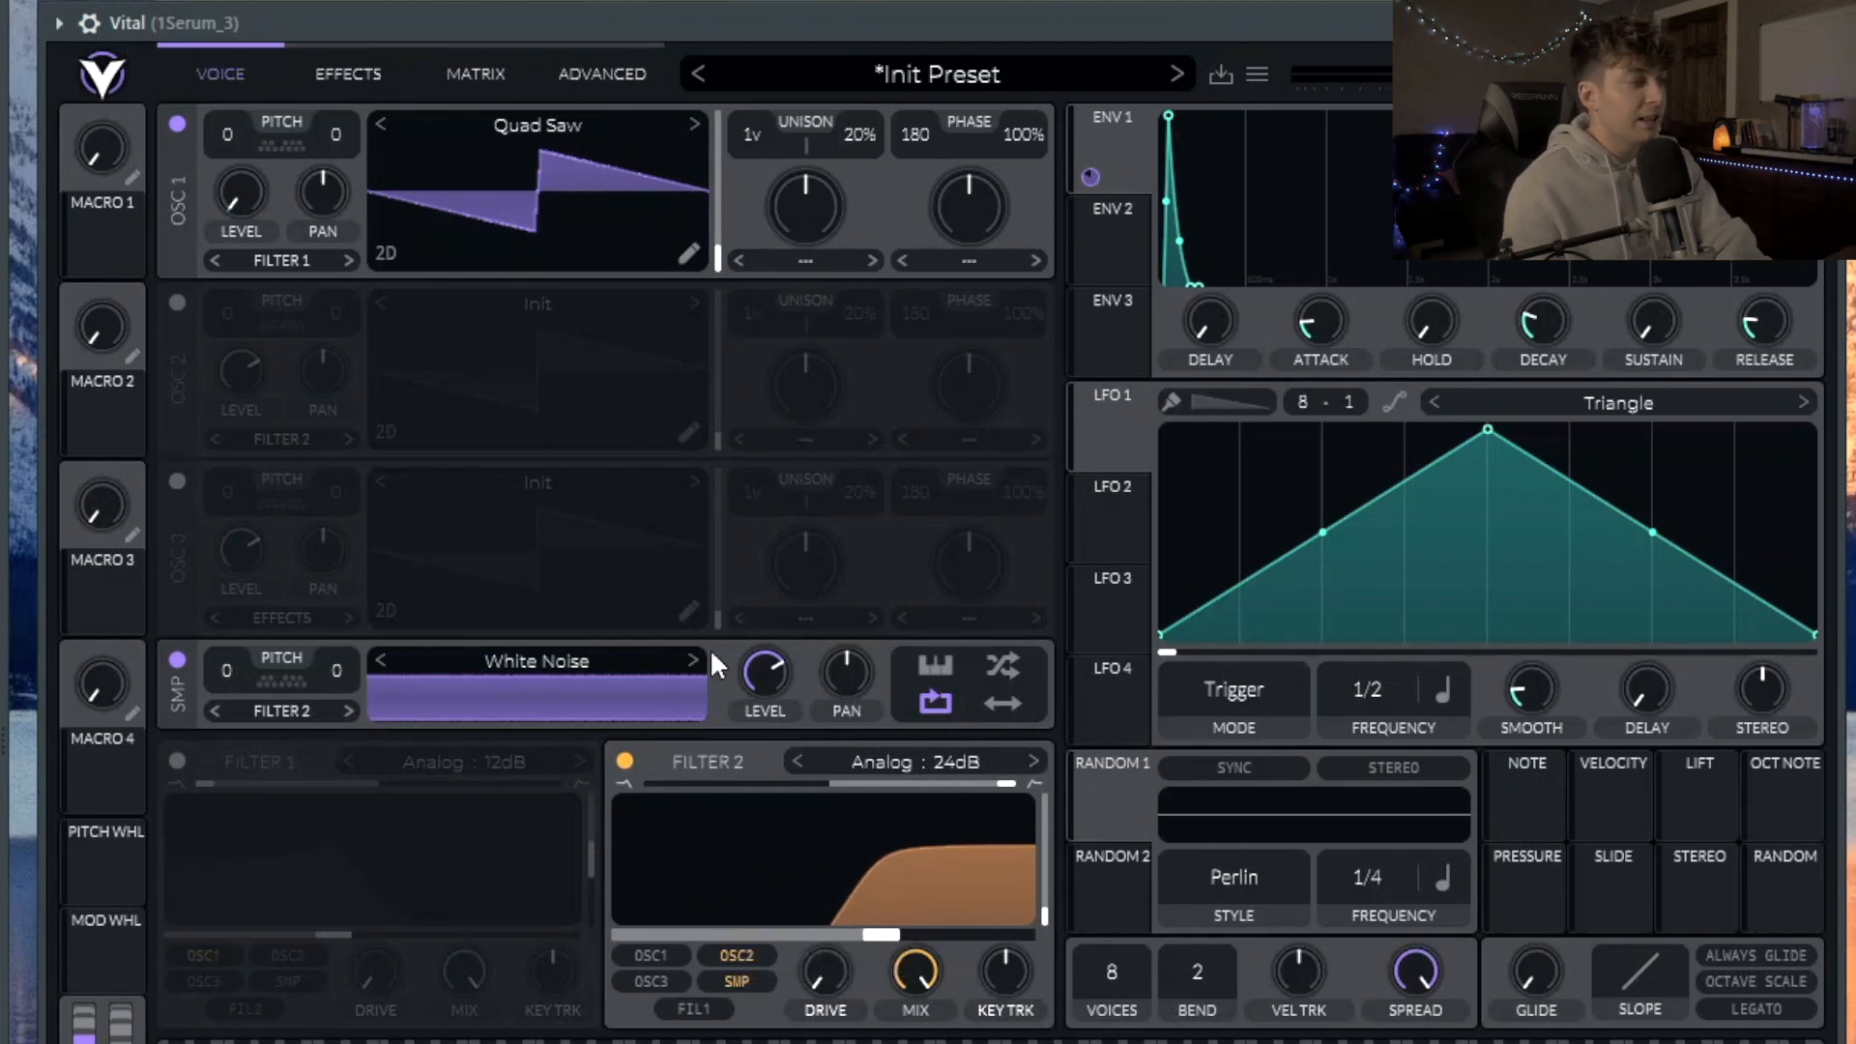
left_click(178, 122)
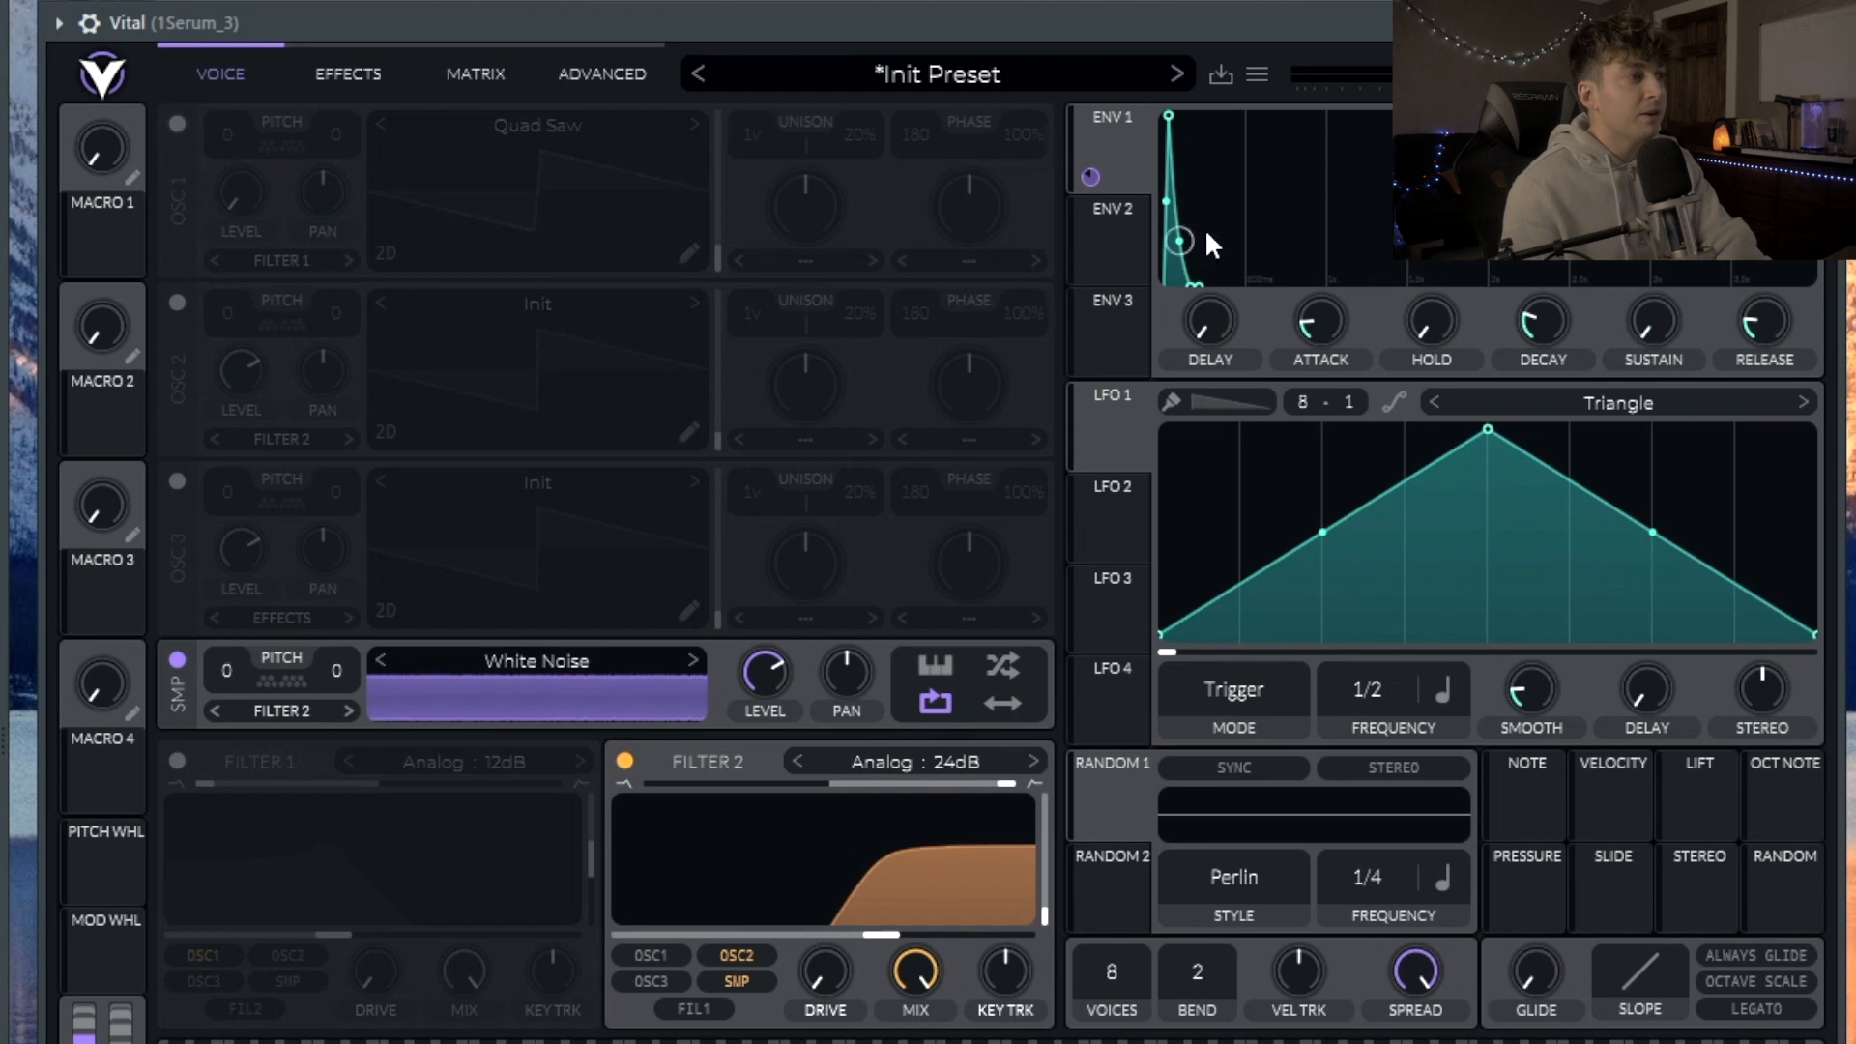
Step: Route envelope 1 to the noise sampler's level and reduce the voice count to 1
left_click_drag(1090, 177, 763, 674)
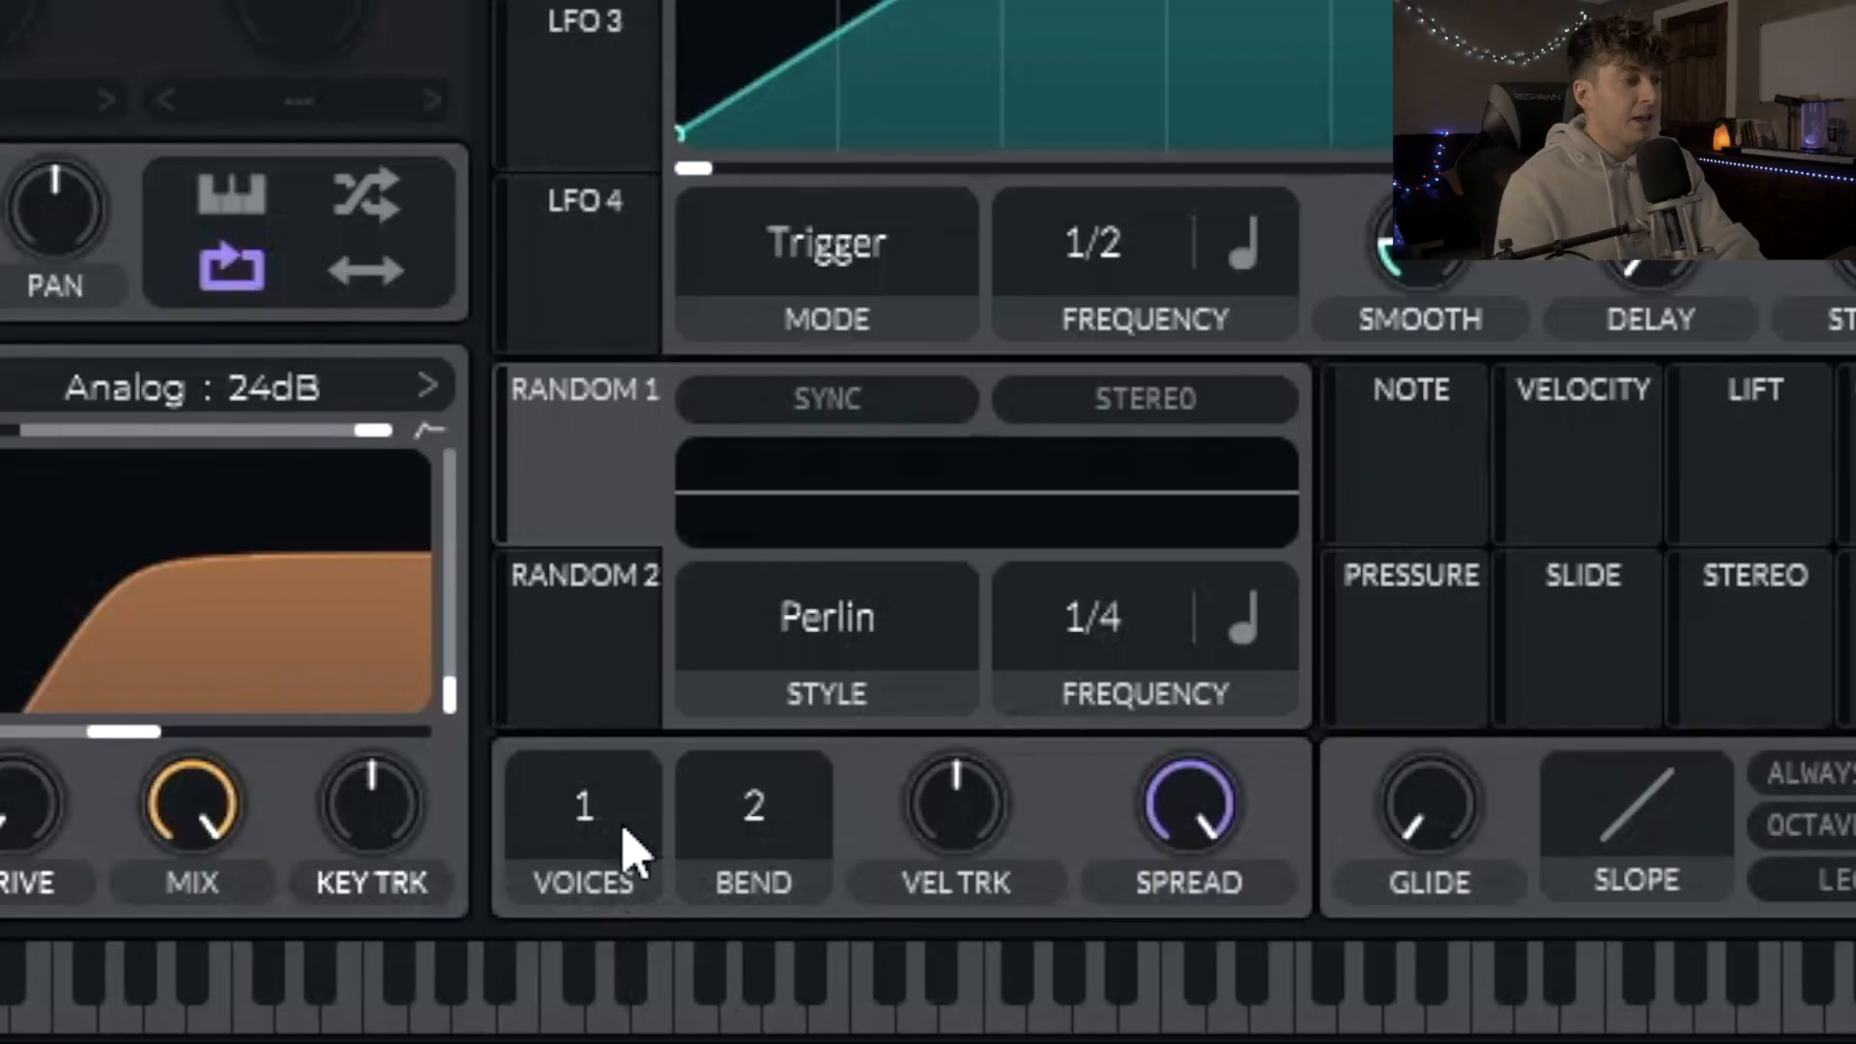
left_click_drag(627, 849, 671, 965)
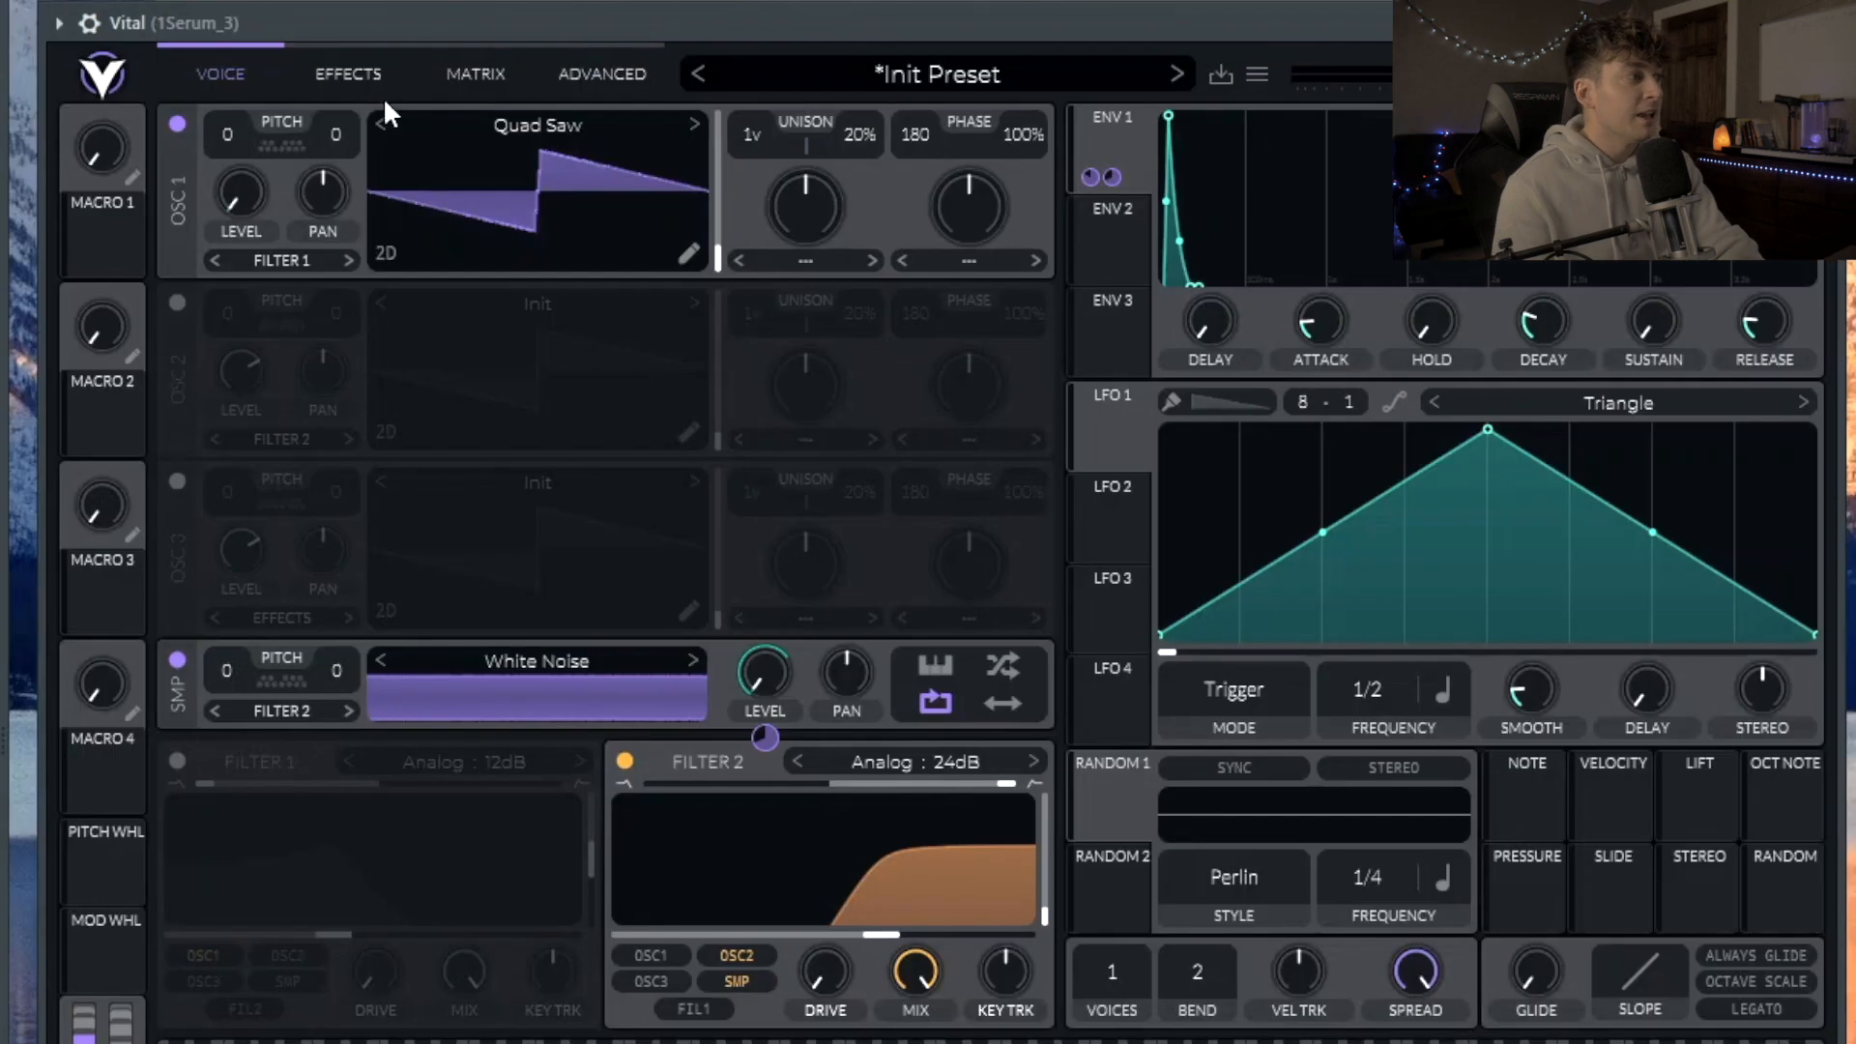
Step: Enable the Filter effect on the Effects tab and lower its resonance
left_click(381, 94)
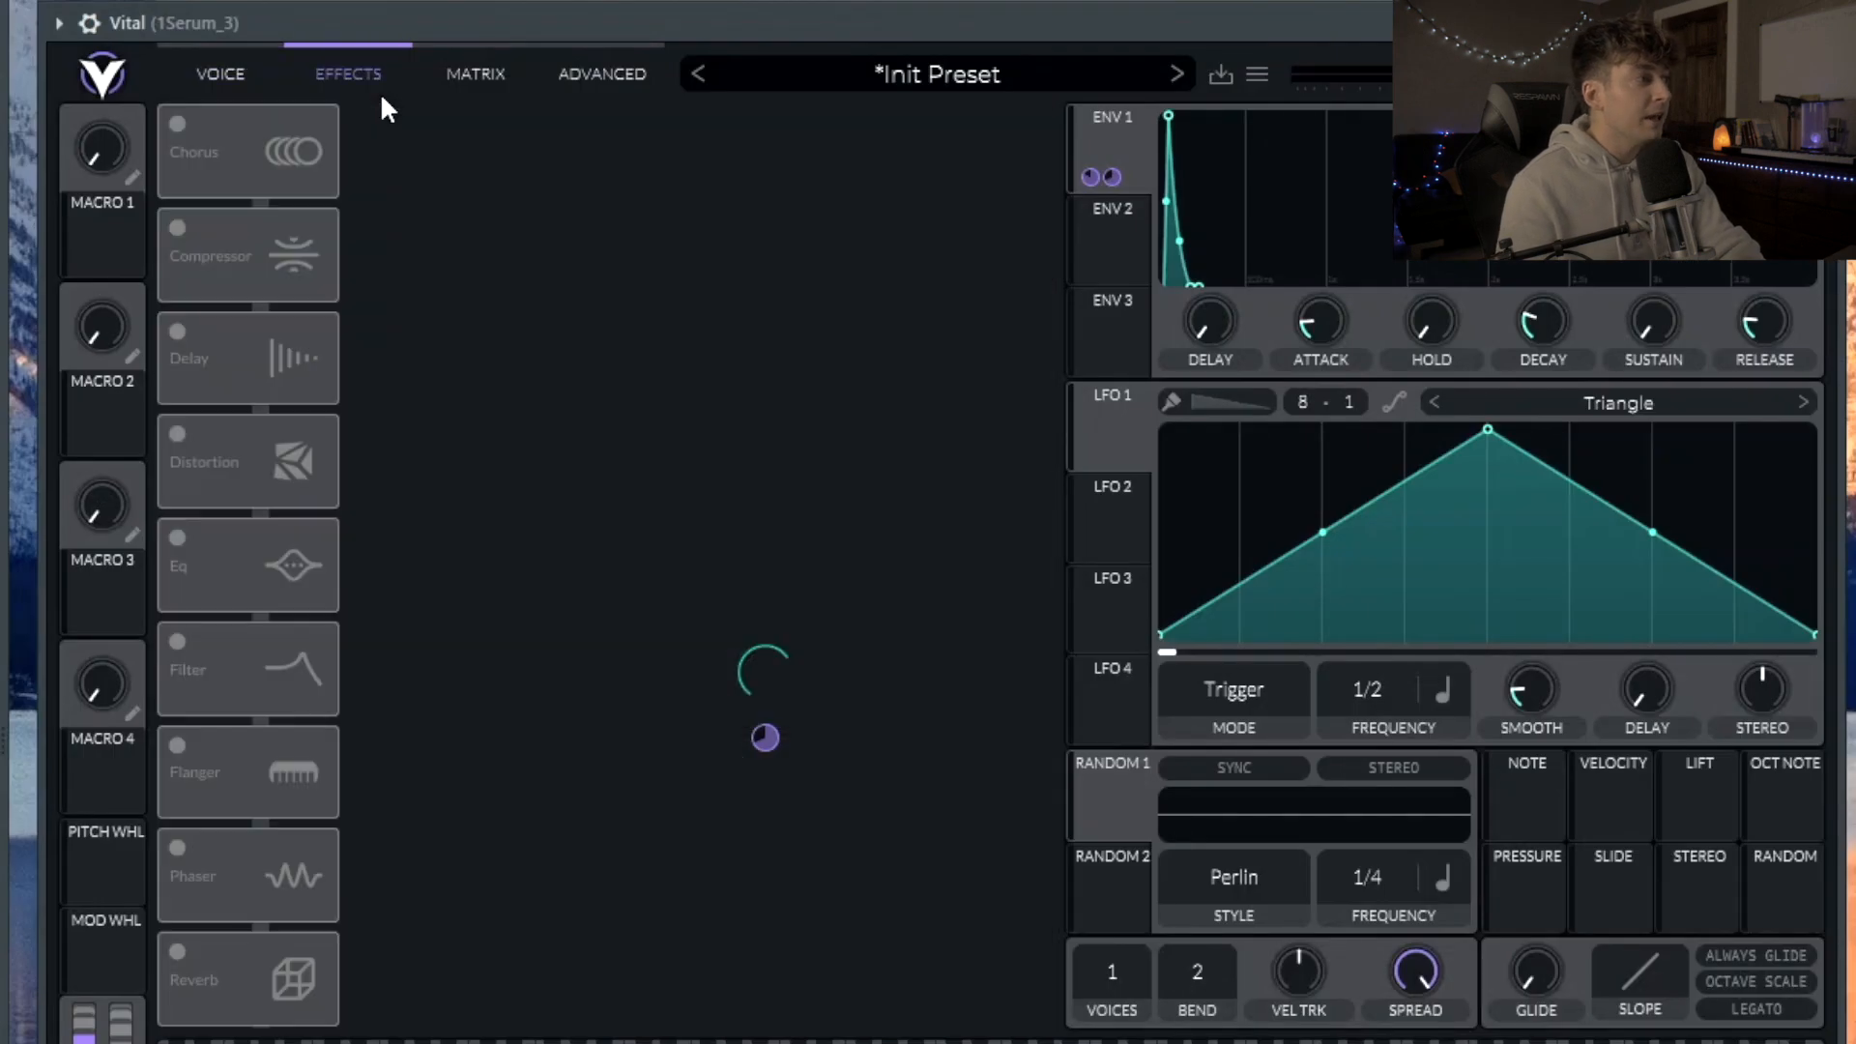
left_click(183, 123)
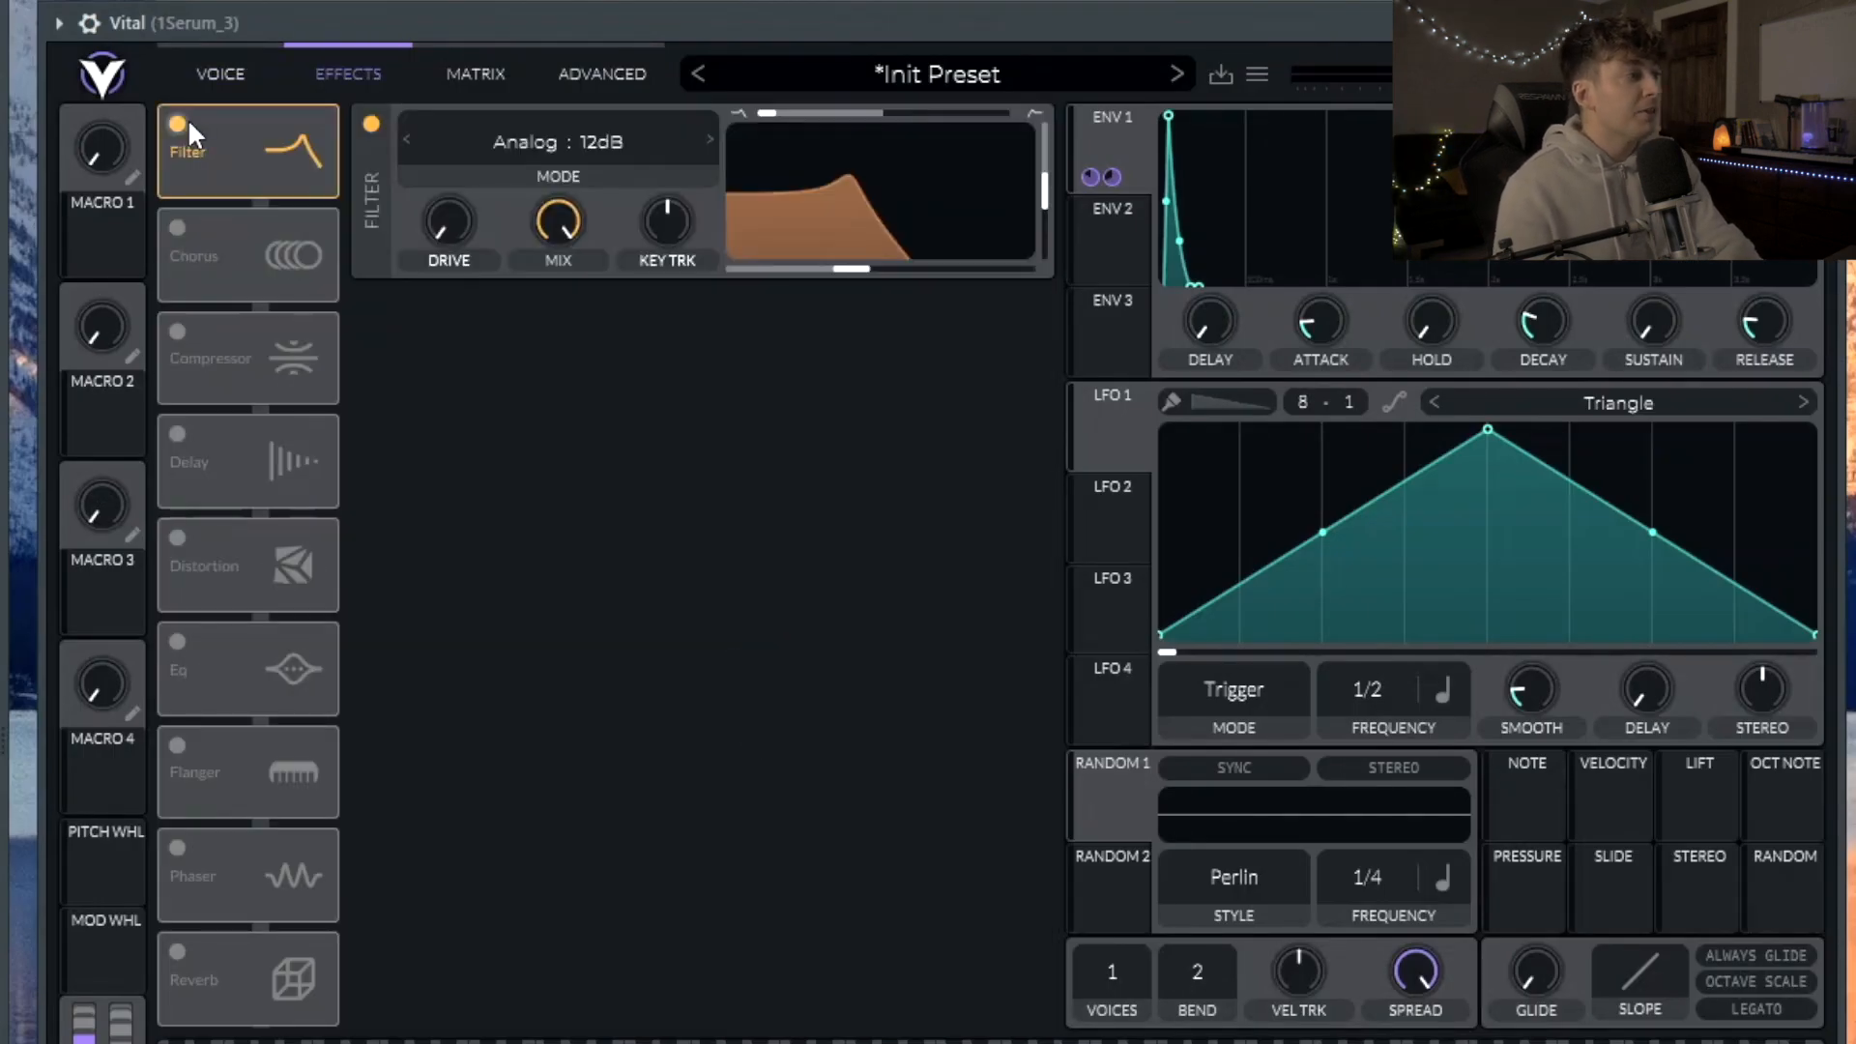
left_click_drag(1043, 198, 1038, 252)
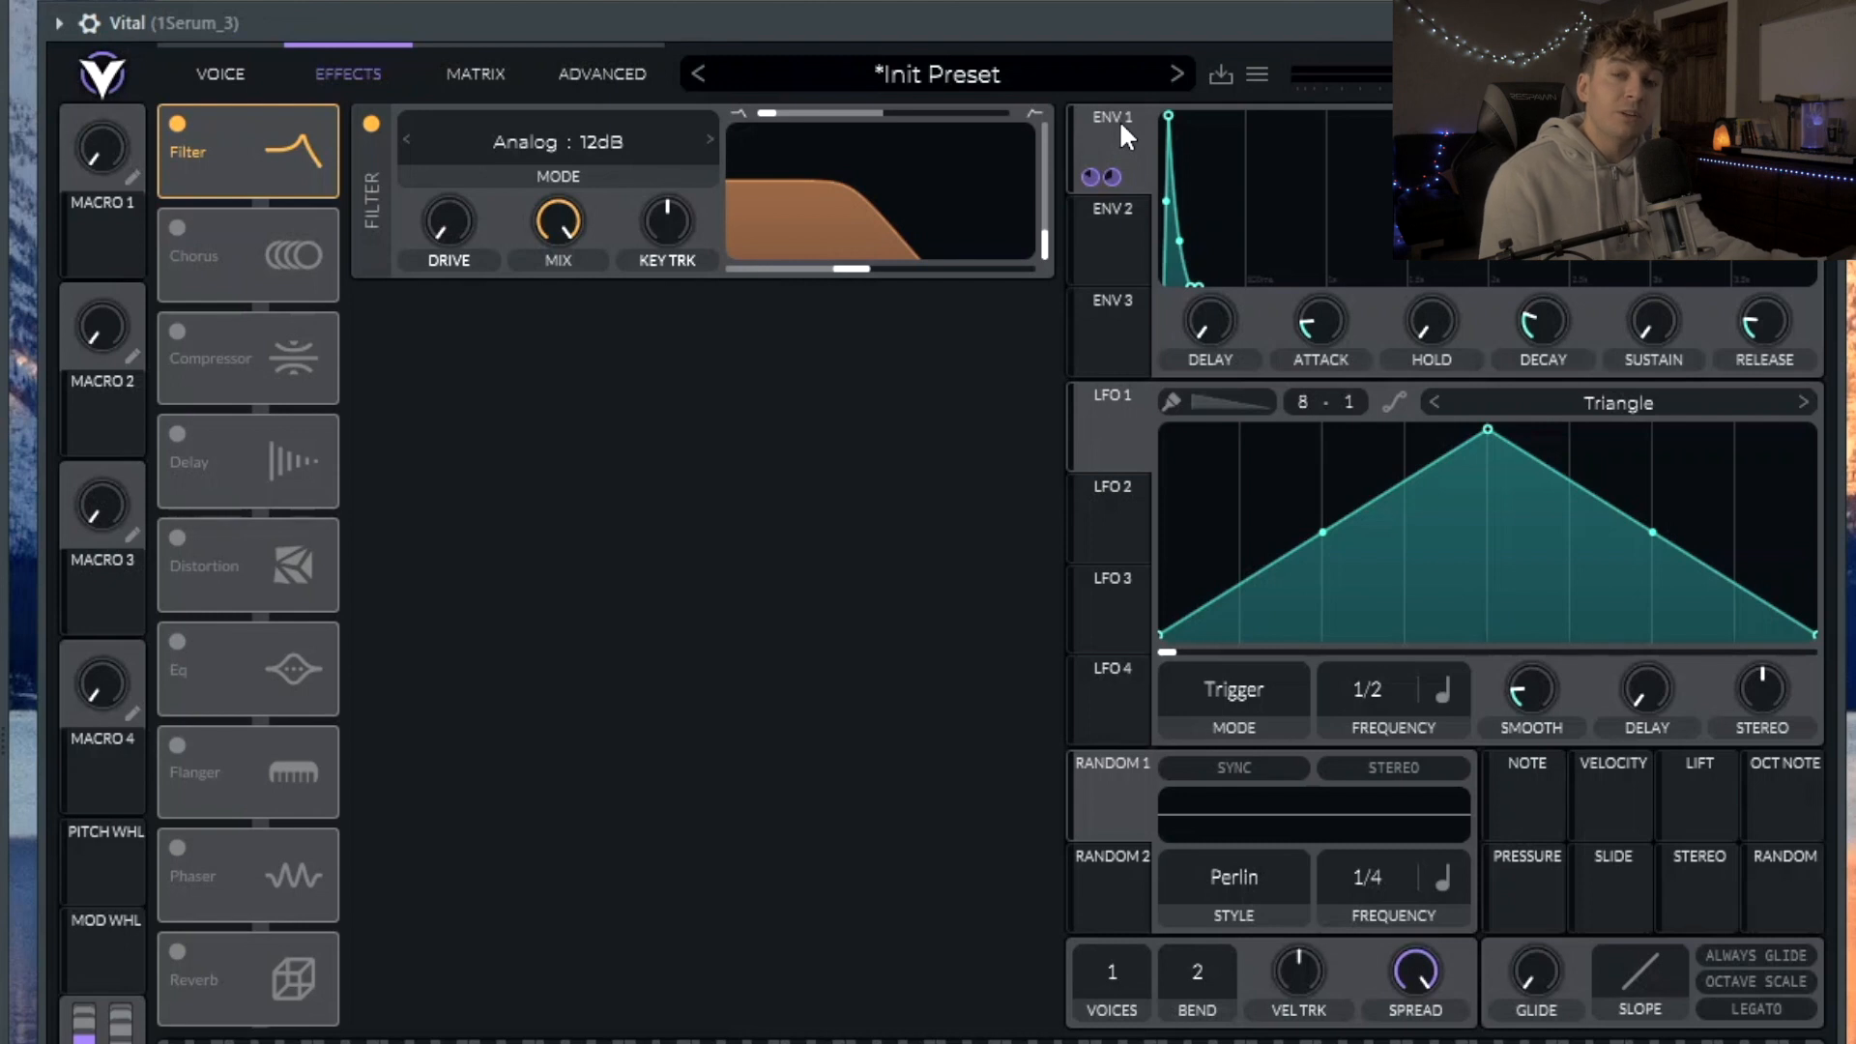
Step: Modulate the filter cutoff with envelope 1 at a set depth and raise drive to 4 dB
left_click(371, 124)
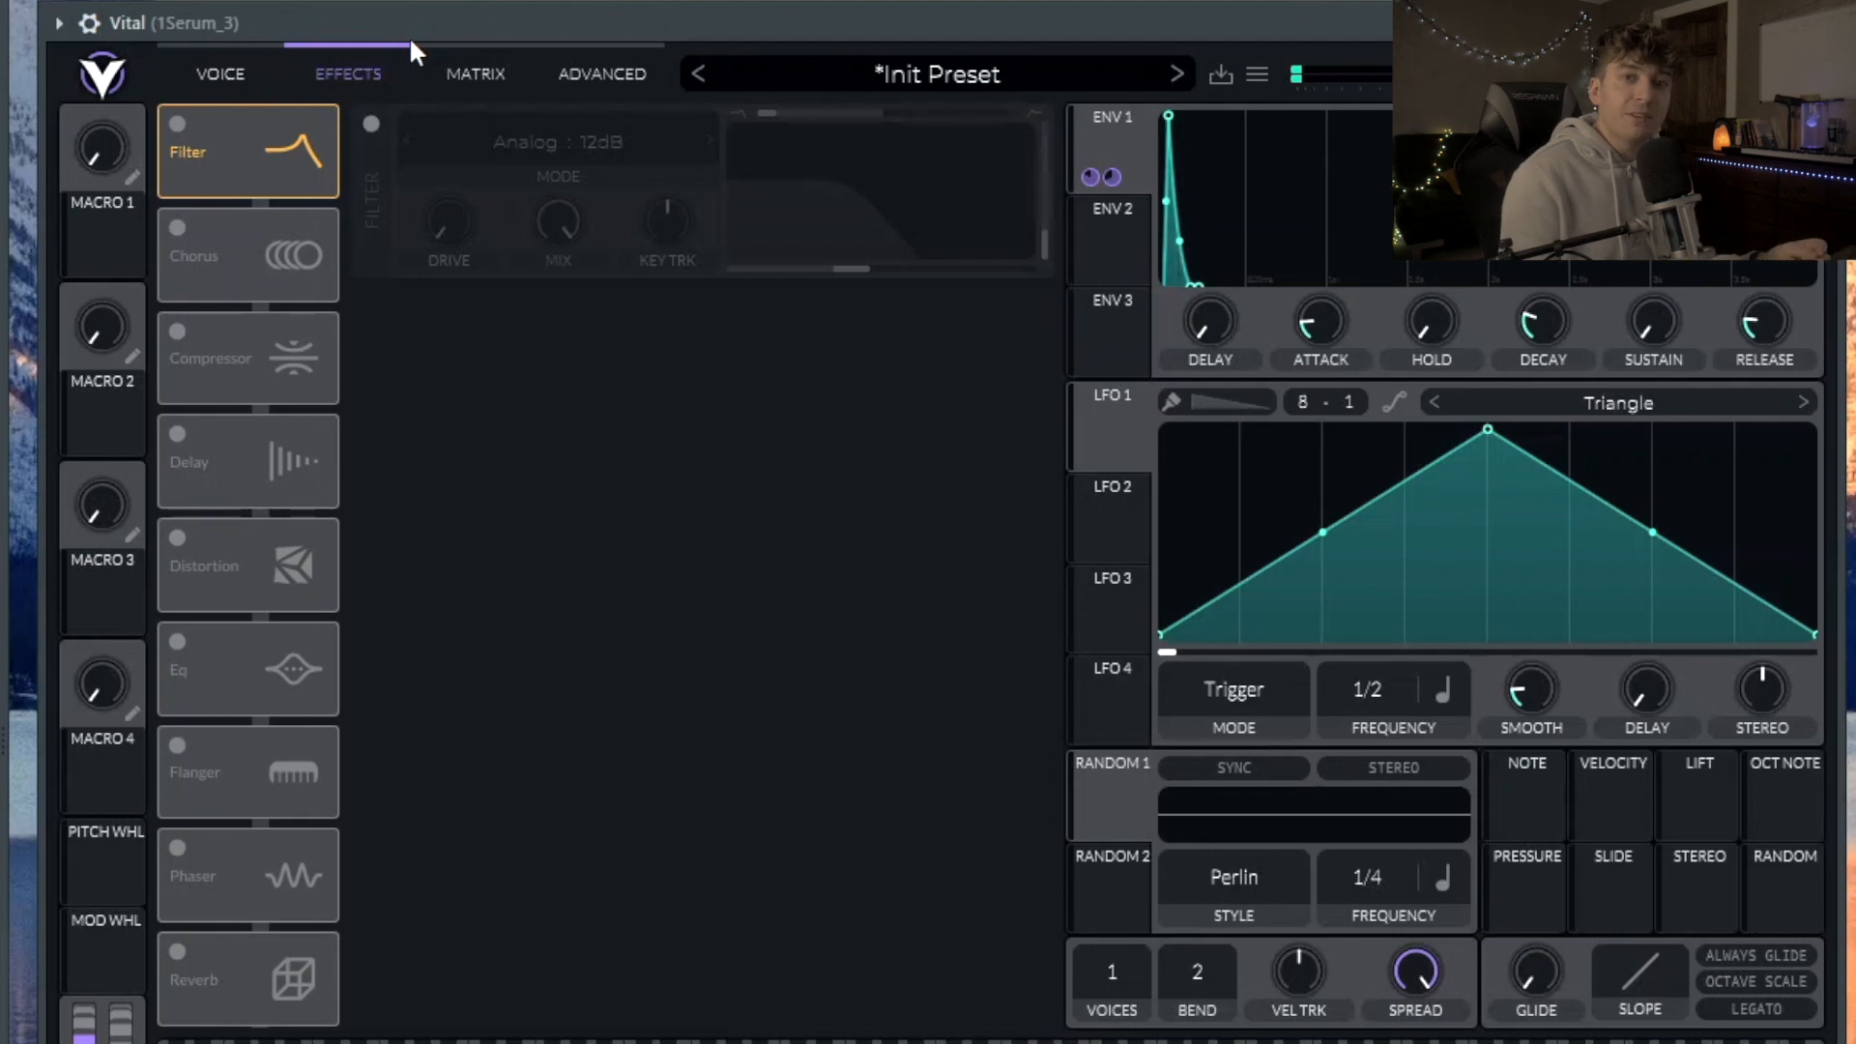
left_click(371, 124)
left_click_drag(1102, 177, 879, 25)
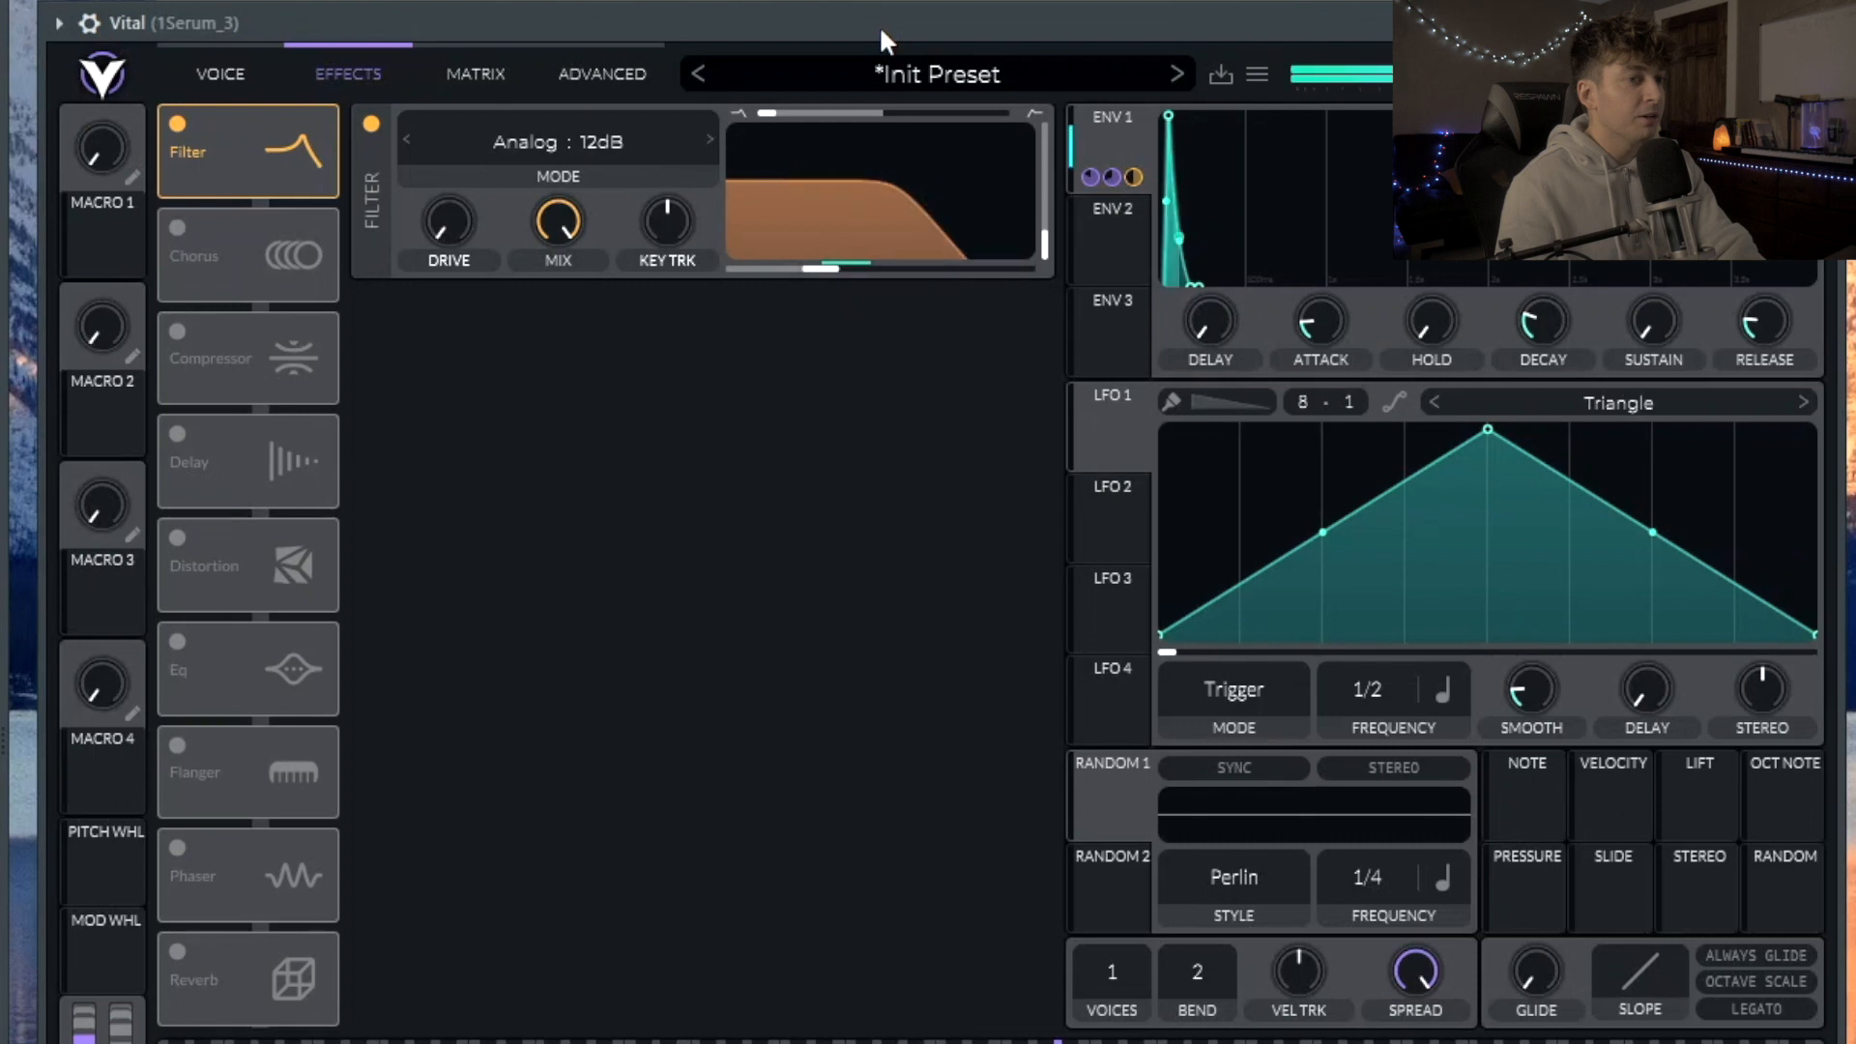
left_click_drag(828, 271, 880, 254)
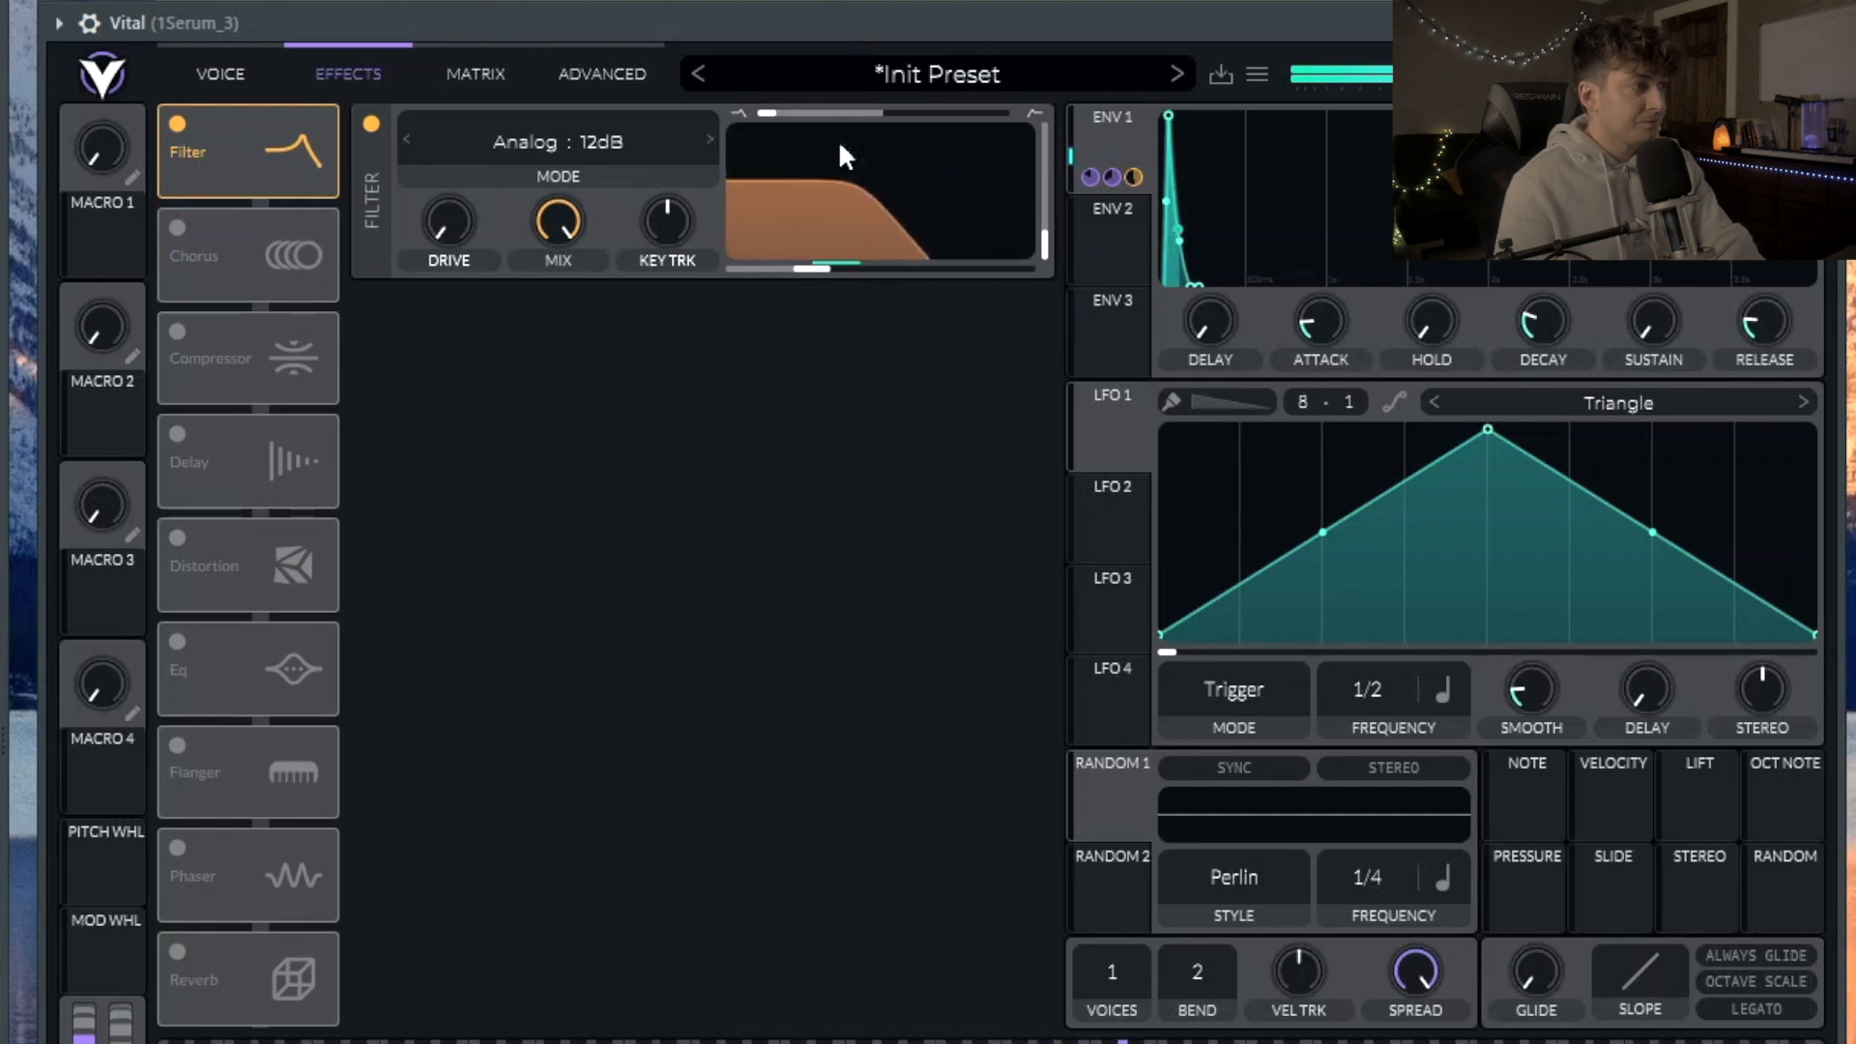
left_click(809, 271)
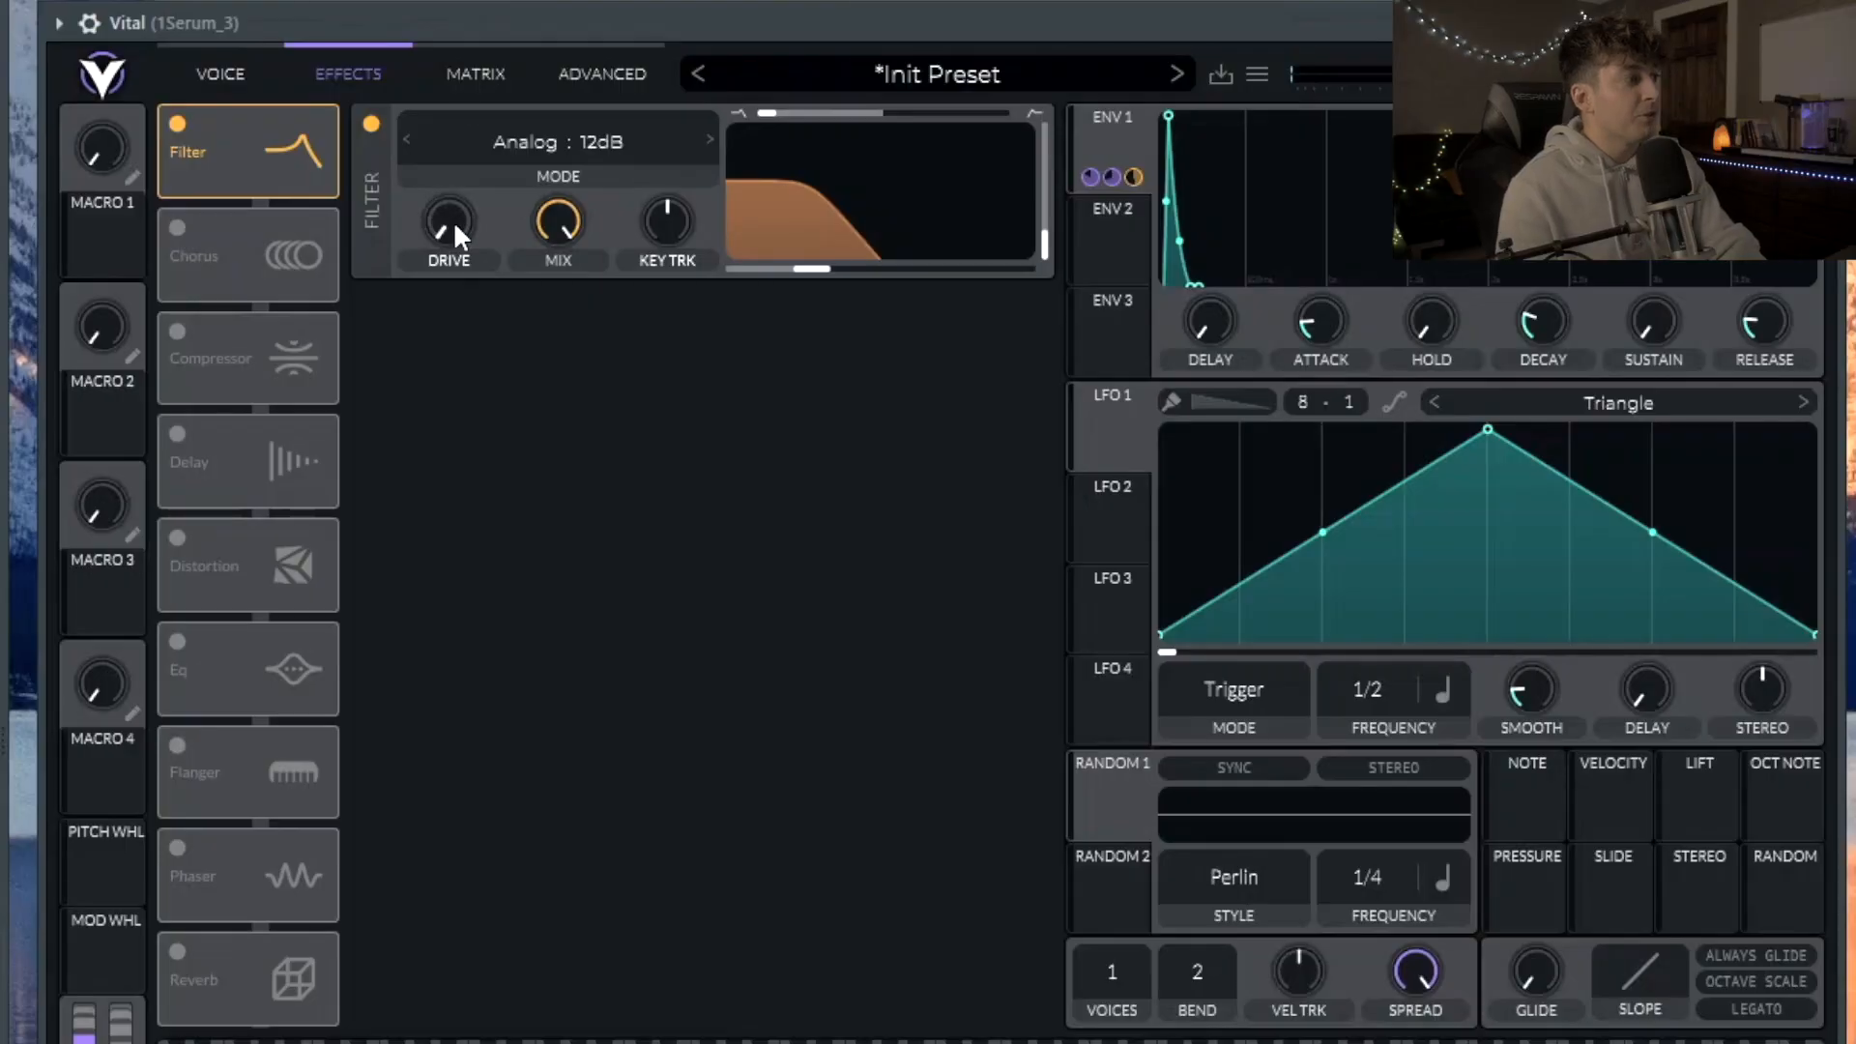
left_click_drag(448, 218, 462, 24)
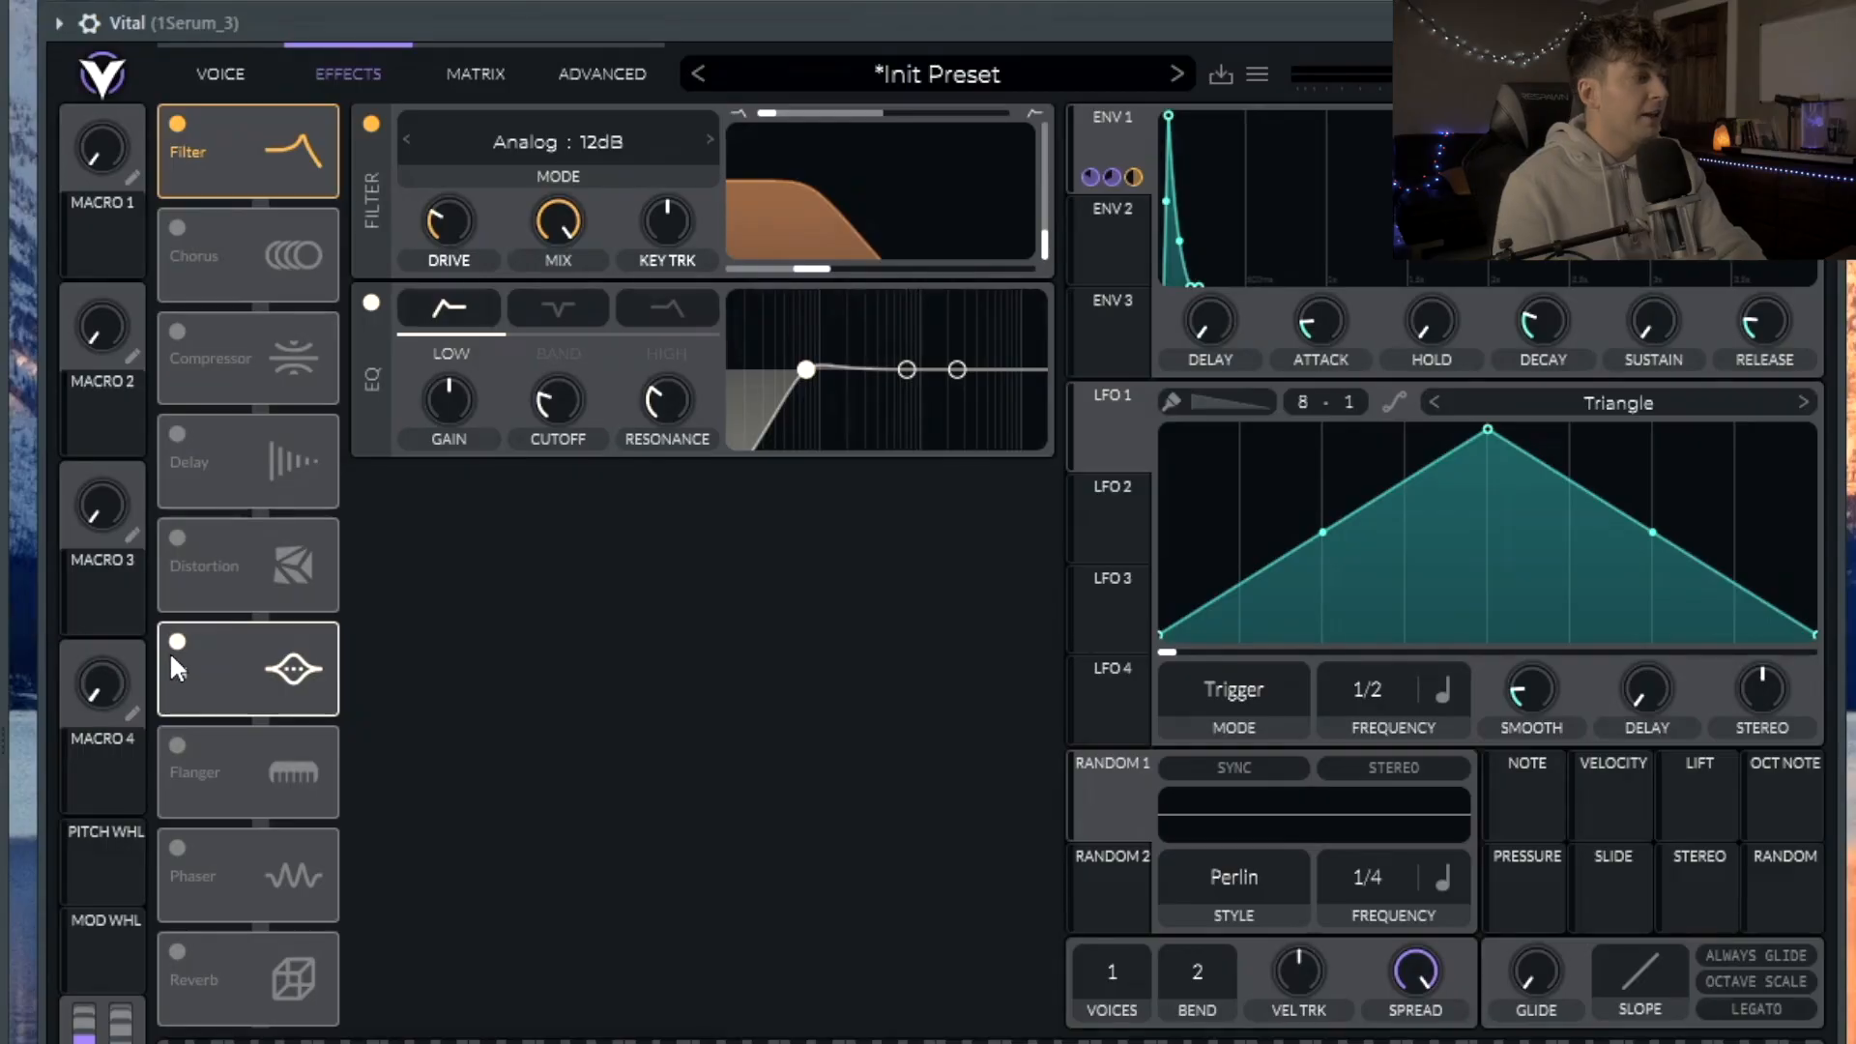
Step: Place the EQ right after the filter and lower its low band to cut lows
left_click(174, 644)
left_click(175, 641)
left_click_drag(268, 646, 296, 201)
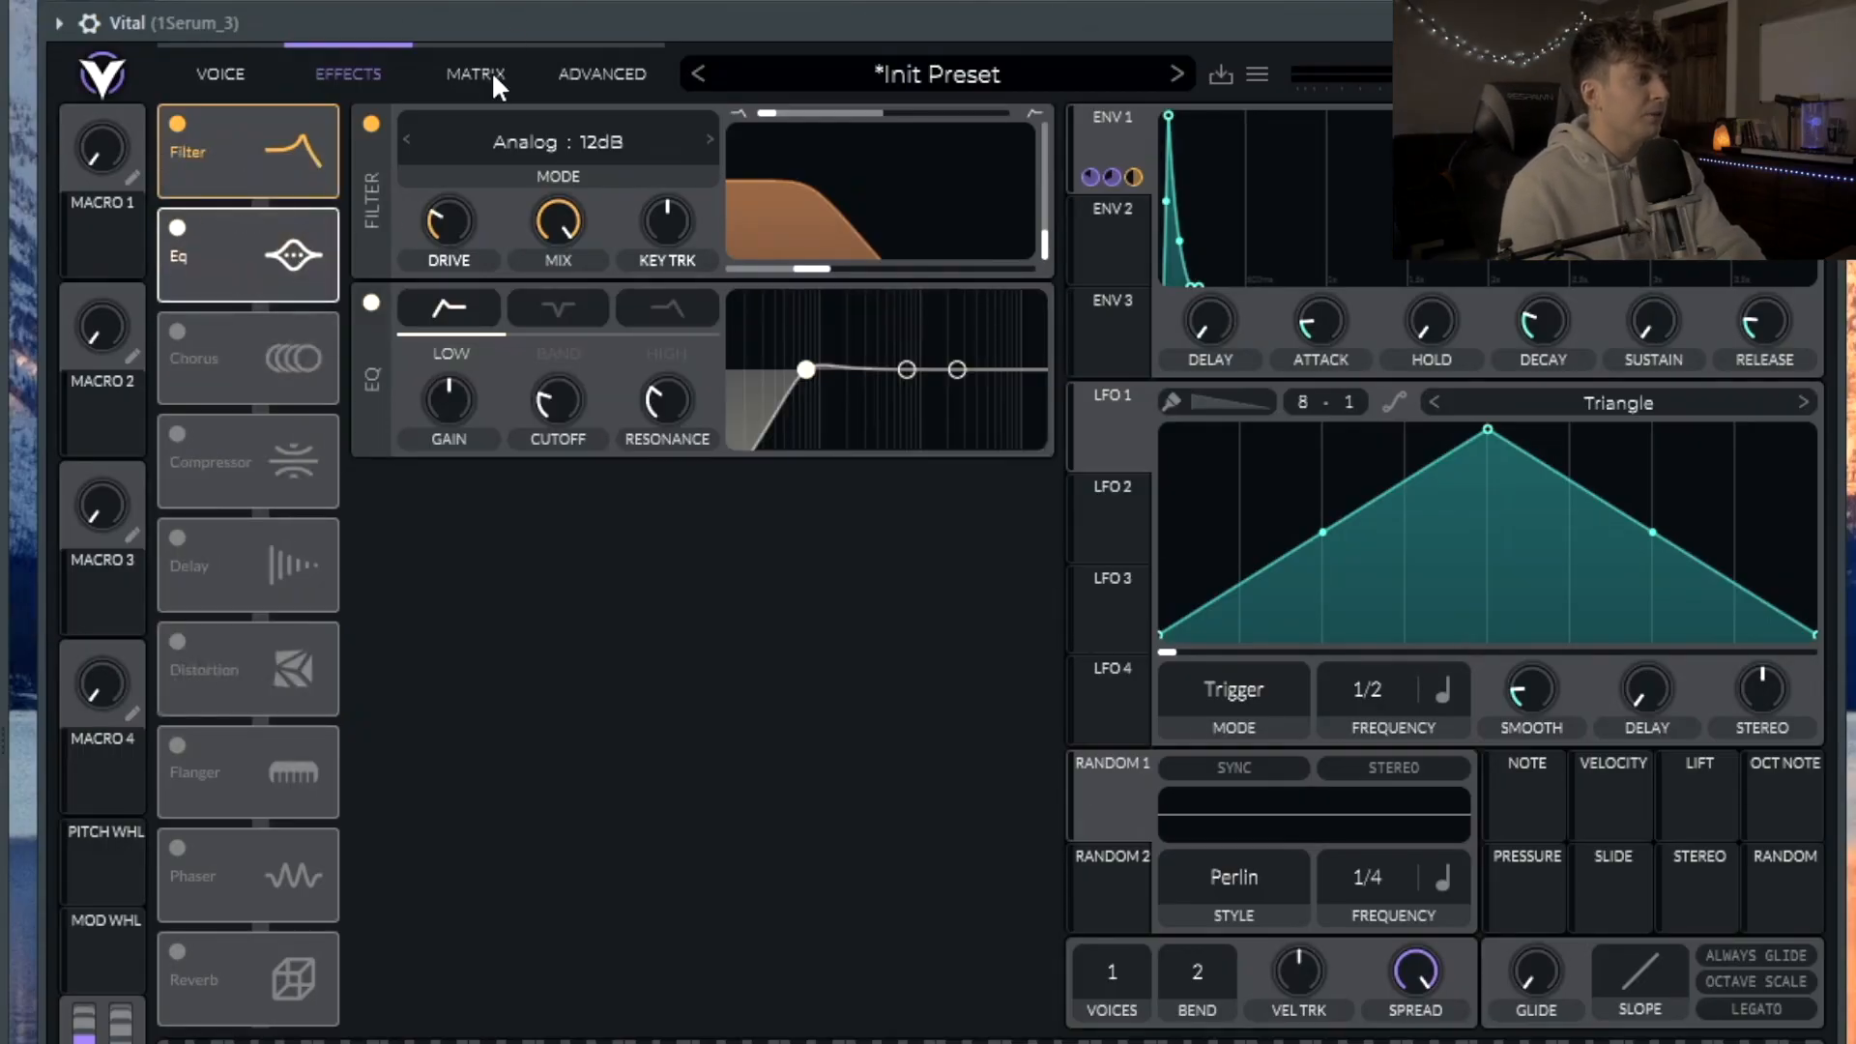
mouse_move(805, 370)
left_mouse_down()
mouse_move(965, 380)
mouse_move(827, 382)
left_mouse_up()
Step: Enable a Ping Pong delay at 1/16 with the mix lowered to about 17%
left_click(176, 538)
left_click(513, 626)
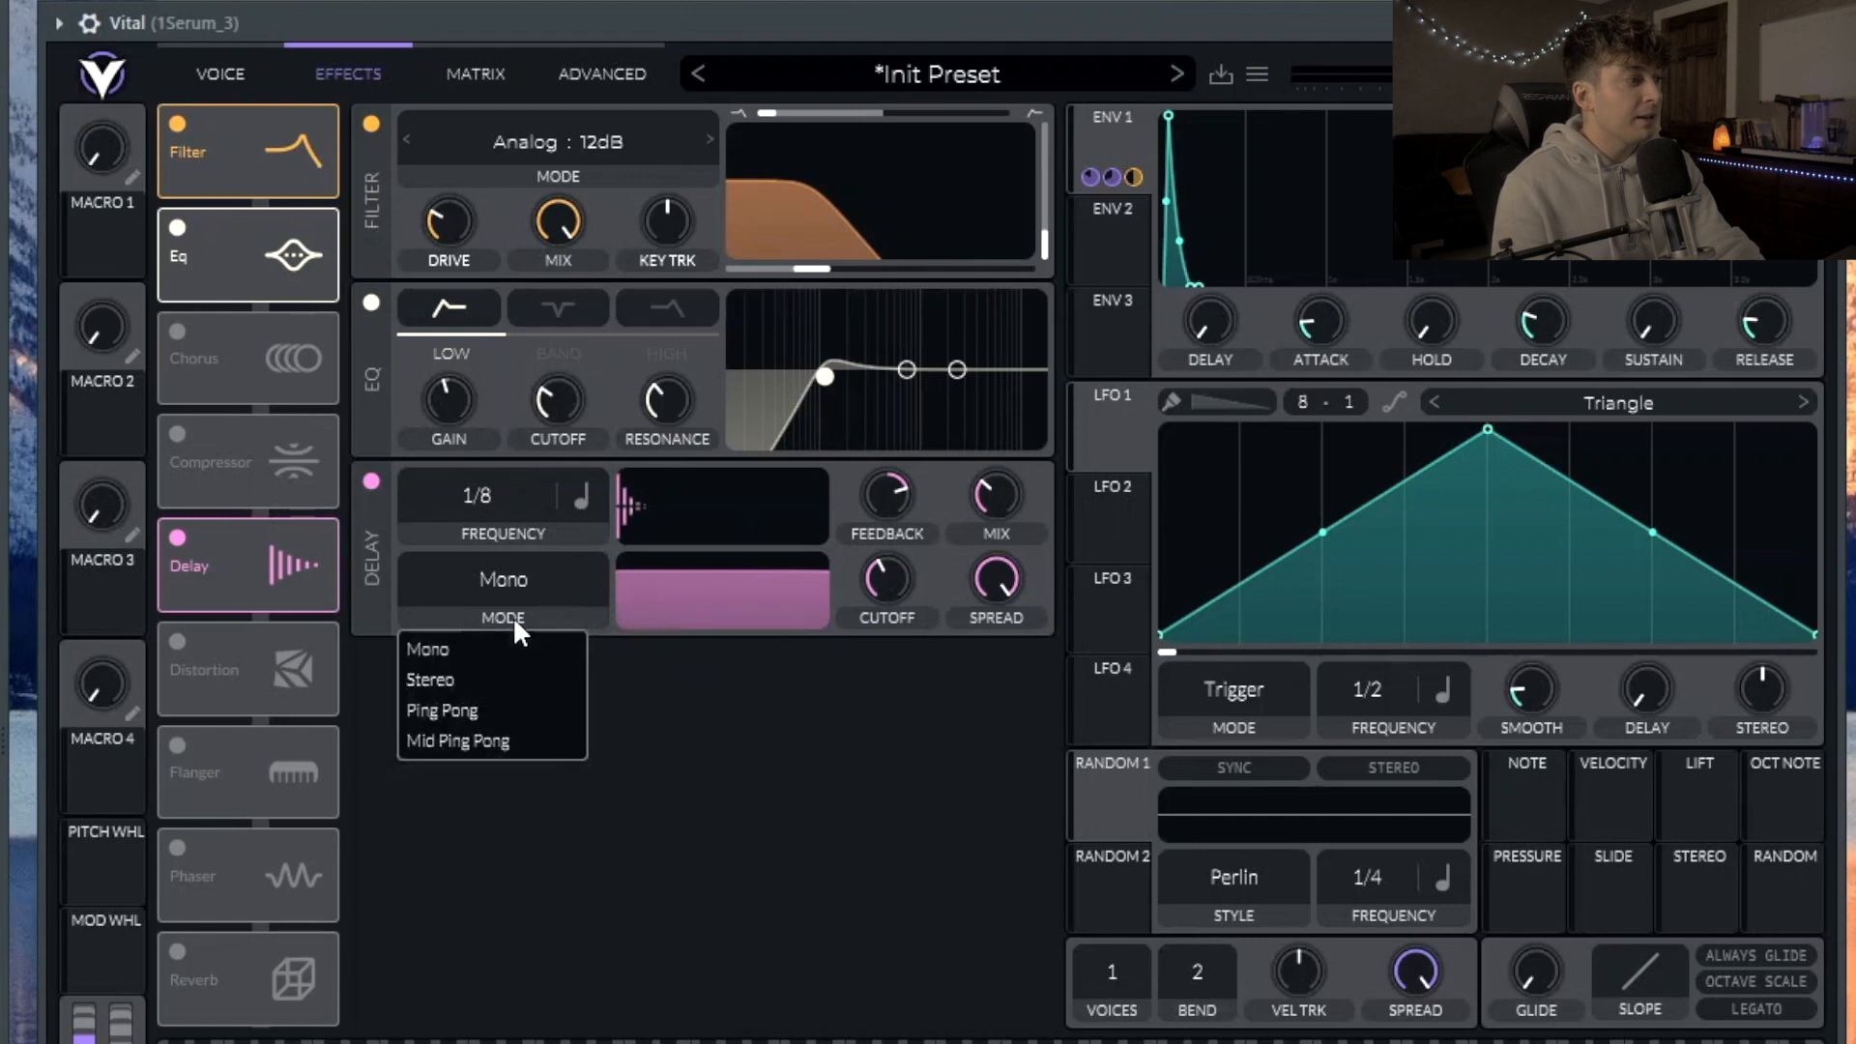
left_click(503, 682)
left_click_drag(442, 491, 468, 432)
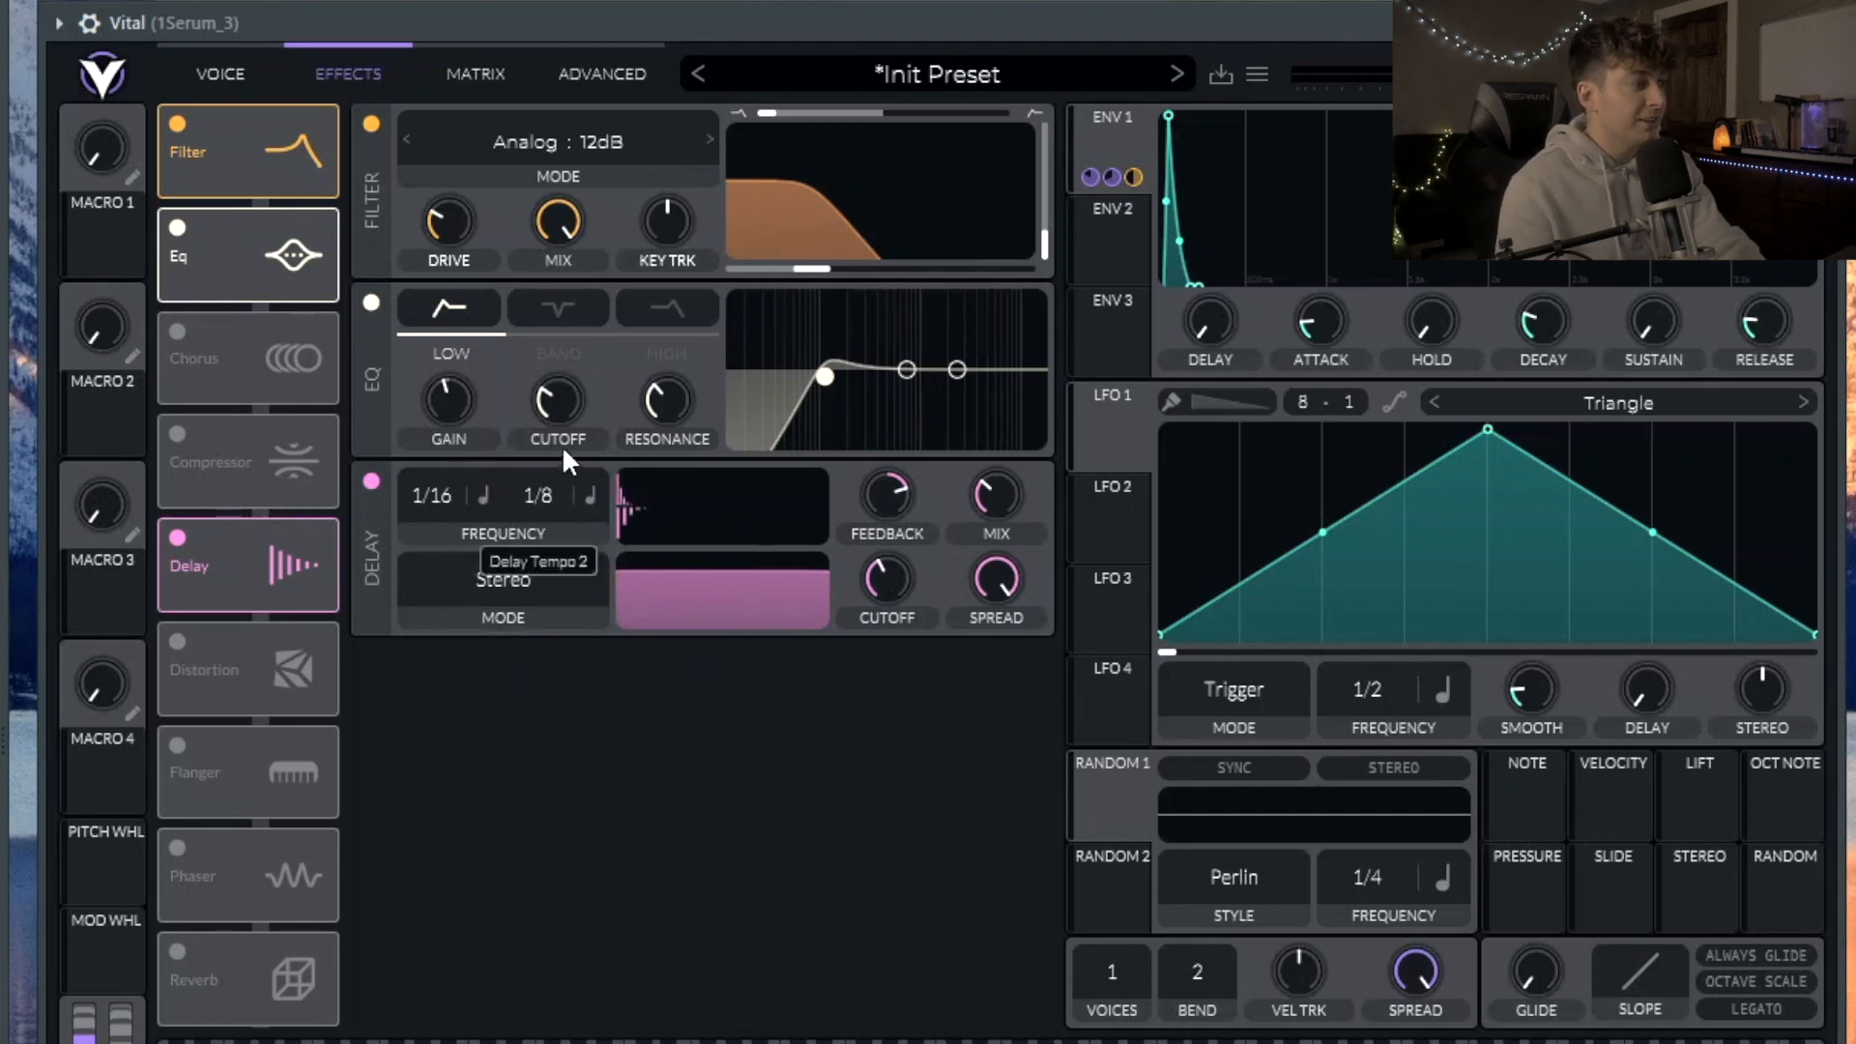
scroll(563, 472, "up", 1)
left_click(495, 599)
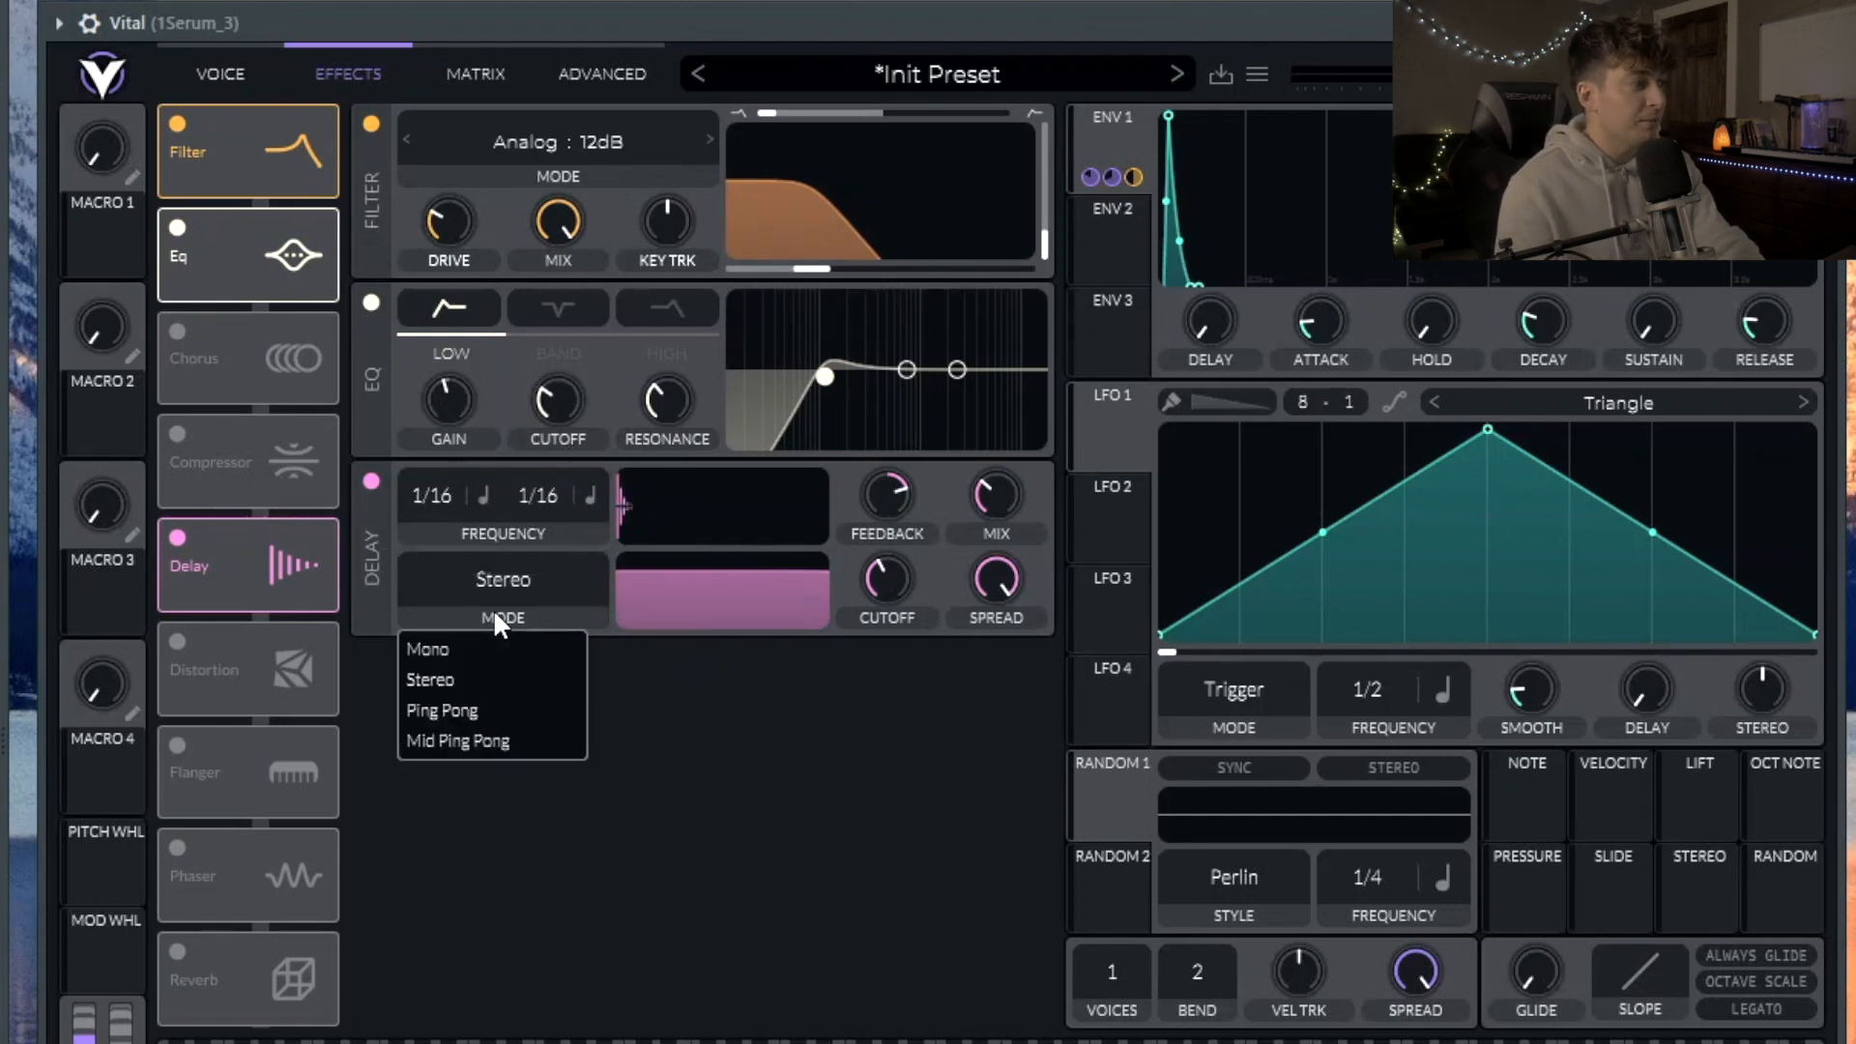
left_click(495, 713)
left_click_drag(982, 472, 988, 512)
Step: Switch on reverb and reduce envelope 1's modulation of the noise level to about 0.490
left_click(177, 951)
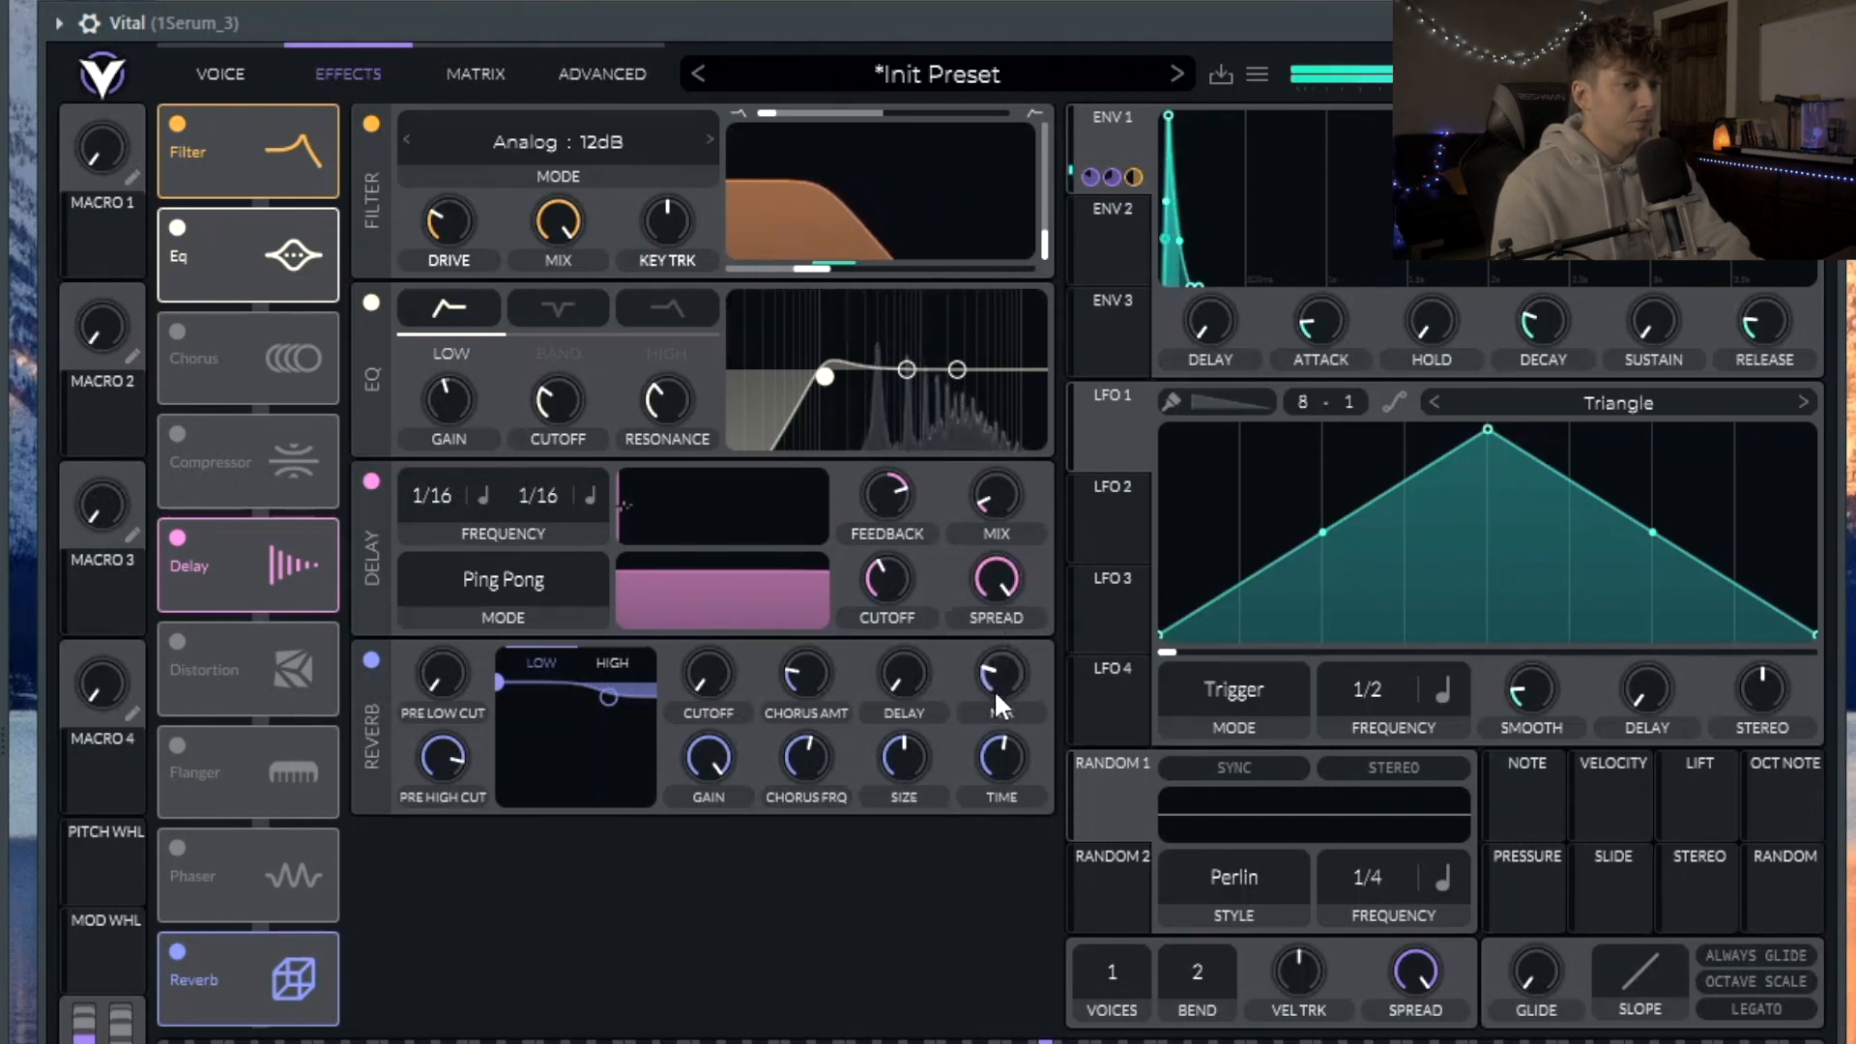
mouse_move(993, 669)
mouse_move(997, 488)
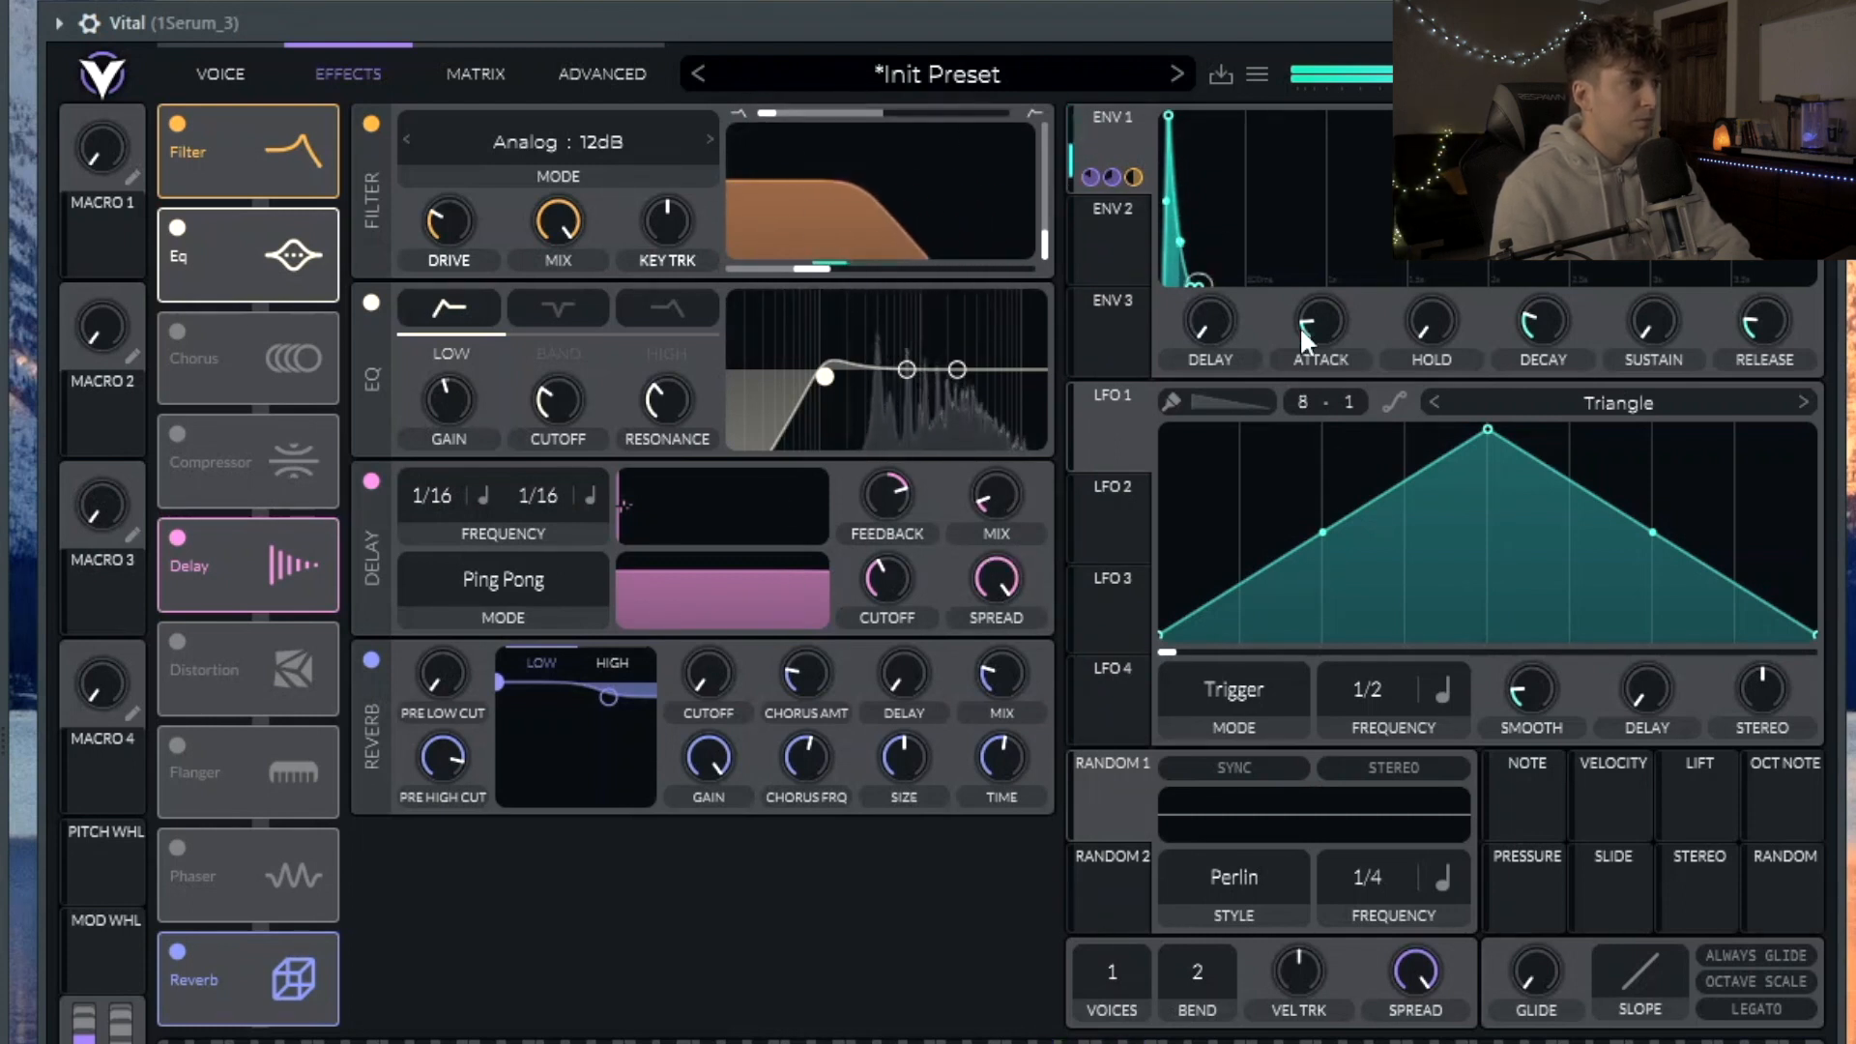
left_click(220, 77)
left_click_drag(765, 738, 765, 734)
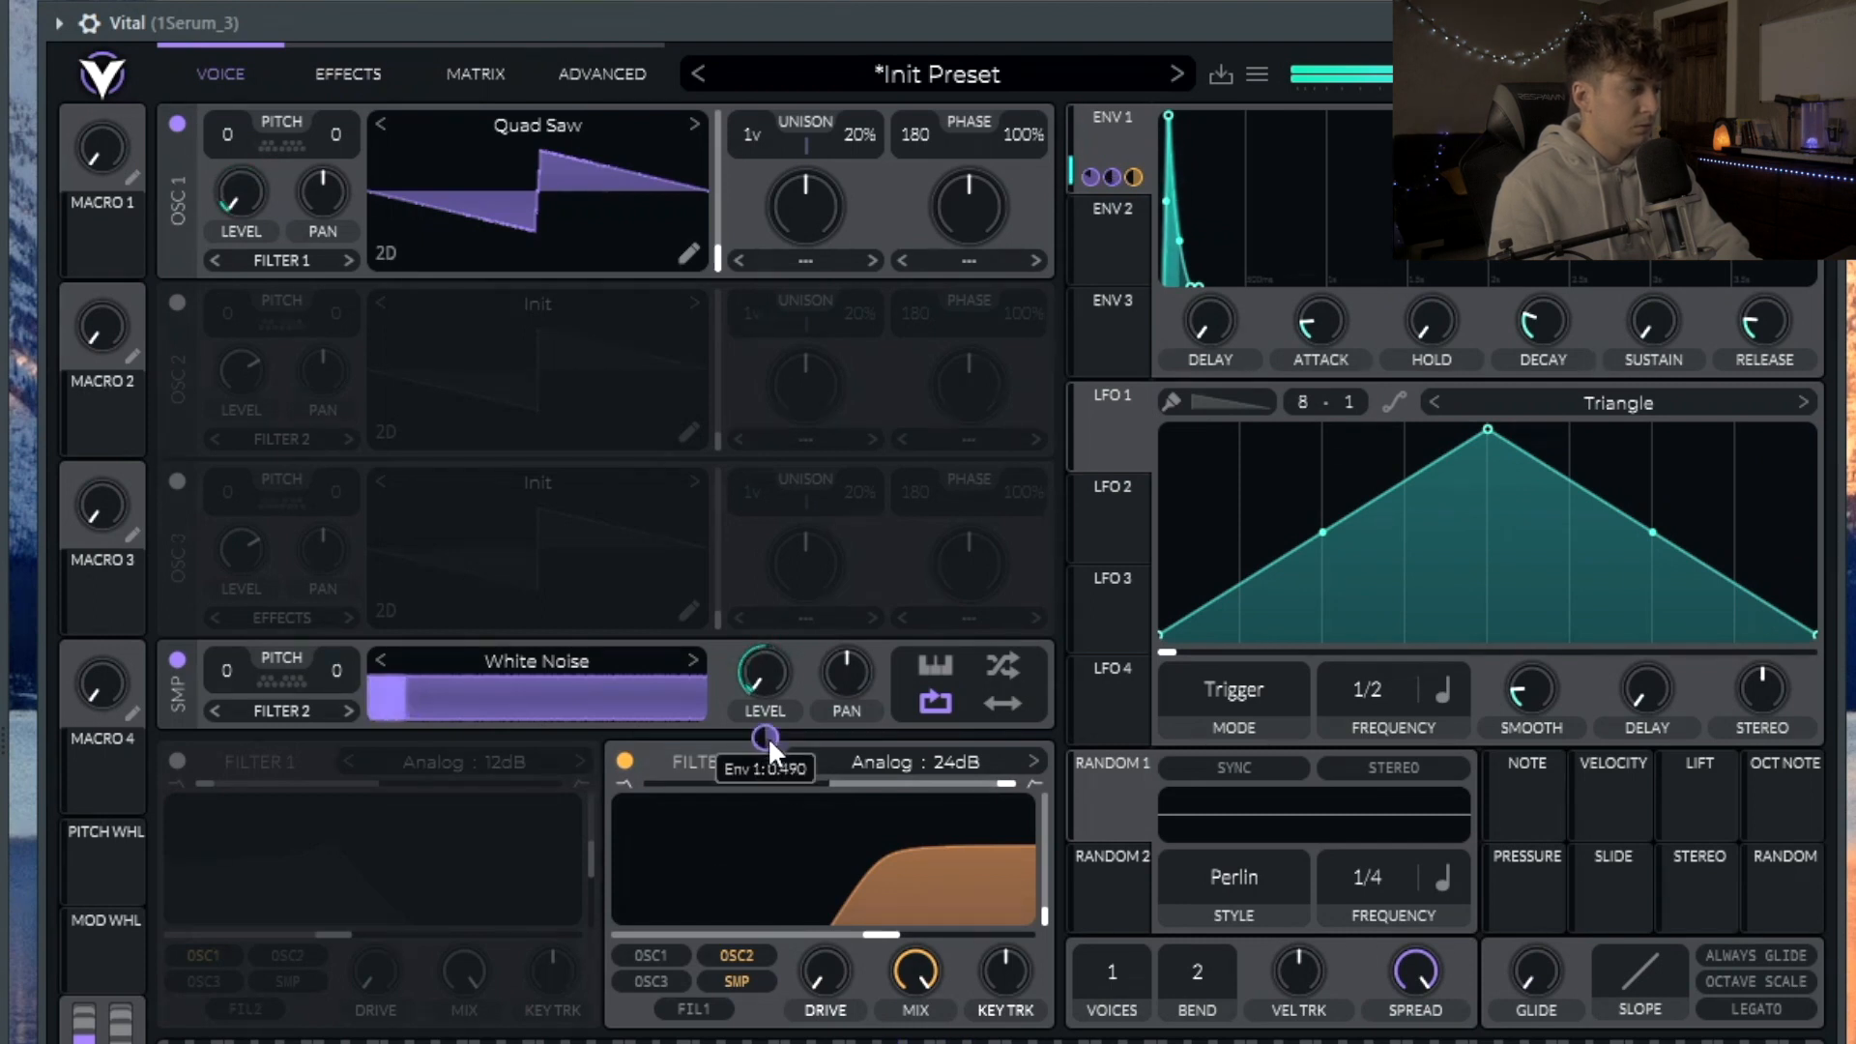
Step: Assign Macro 1 to the wavetable position and distortion cutoff, with Soft Clip distortion moved first
left_click_drag(112, 230, 687, 189)
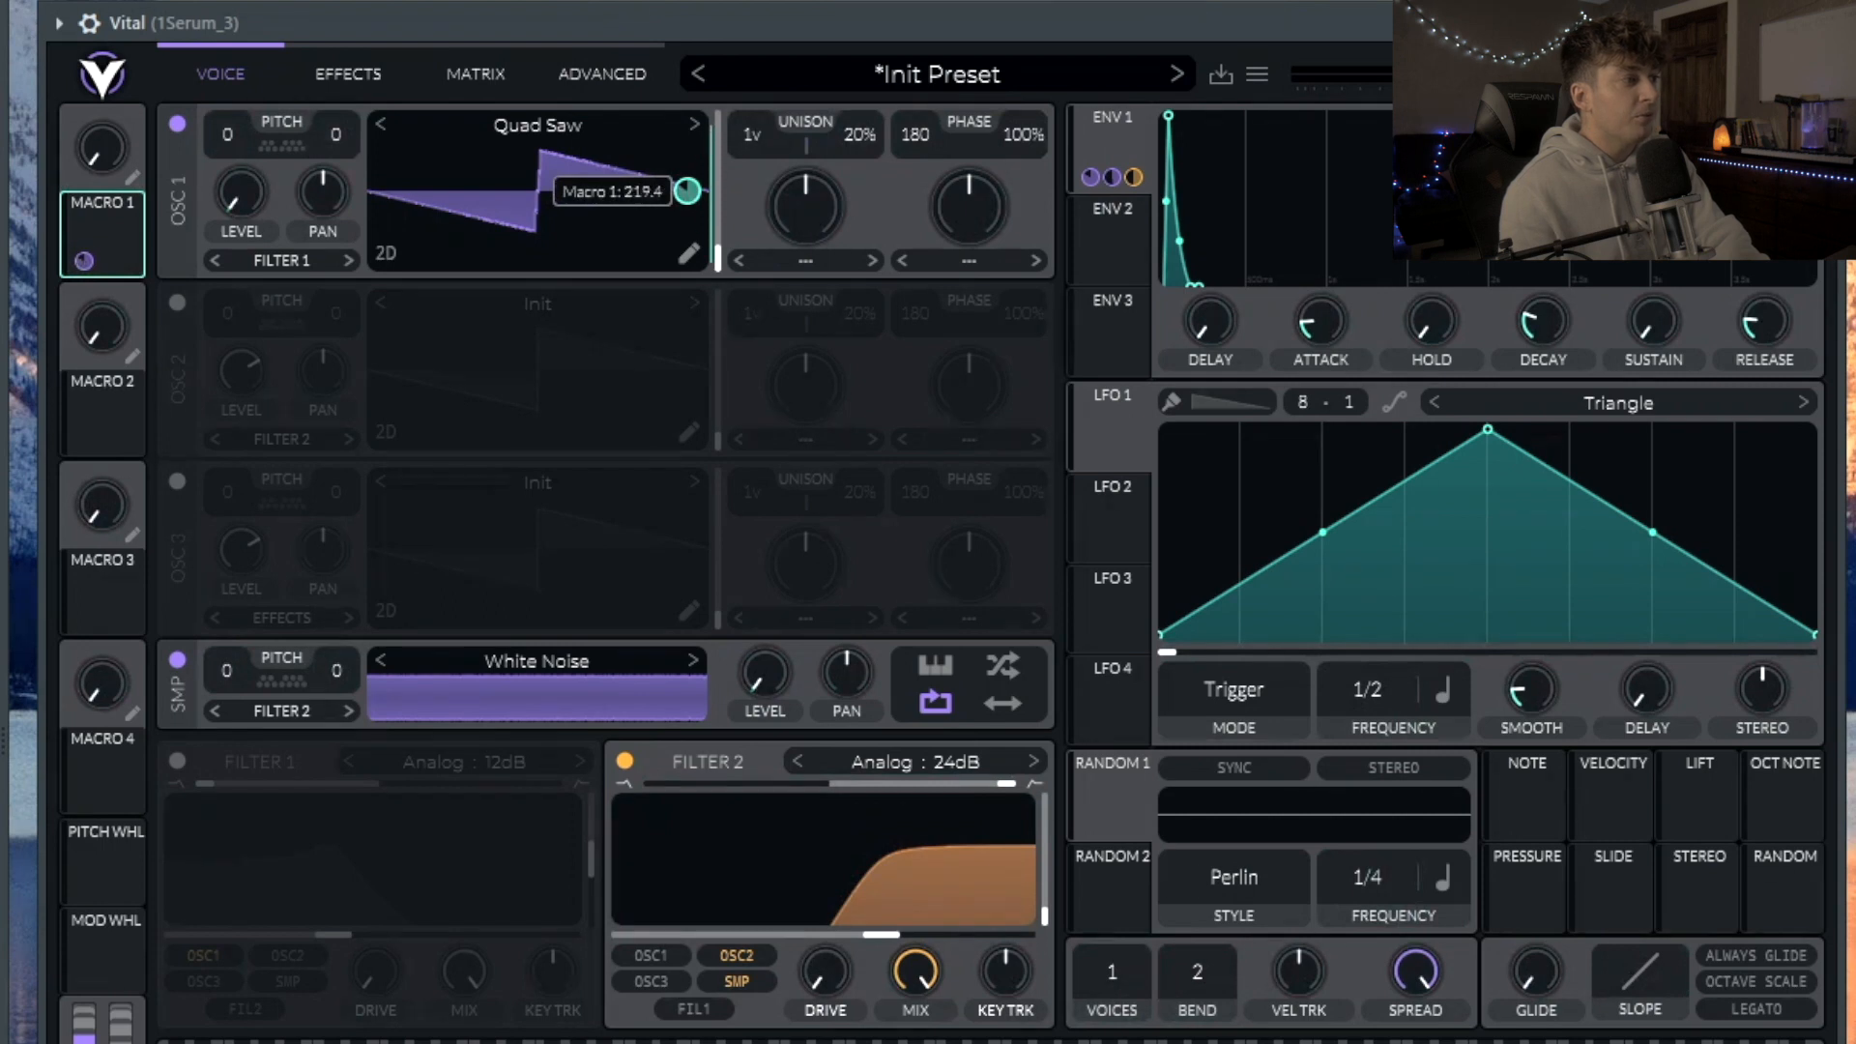
left_click(348, 74)
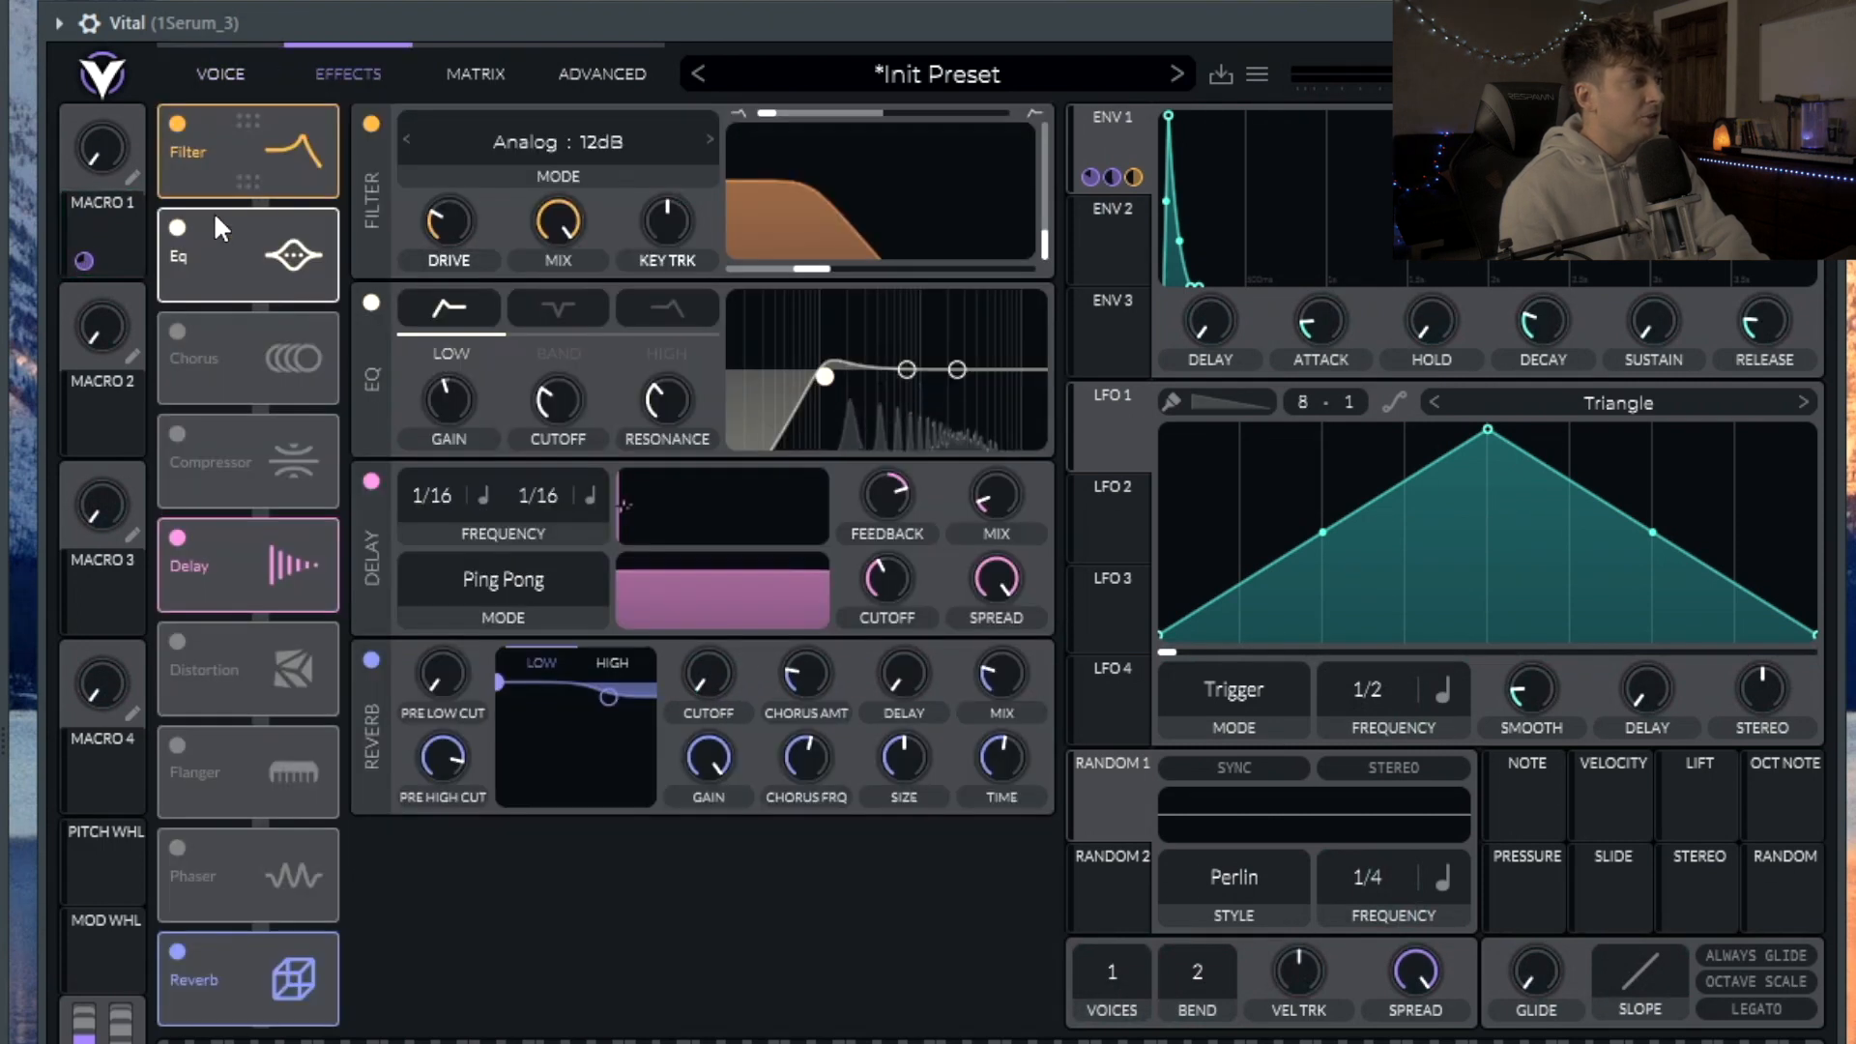
left_click(184, 647)
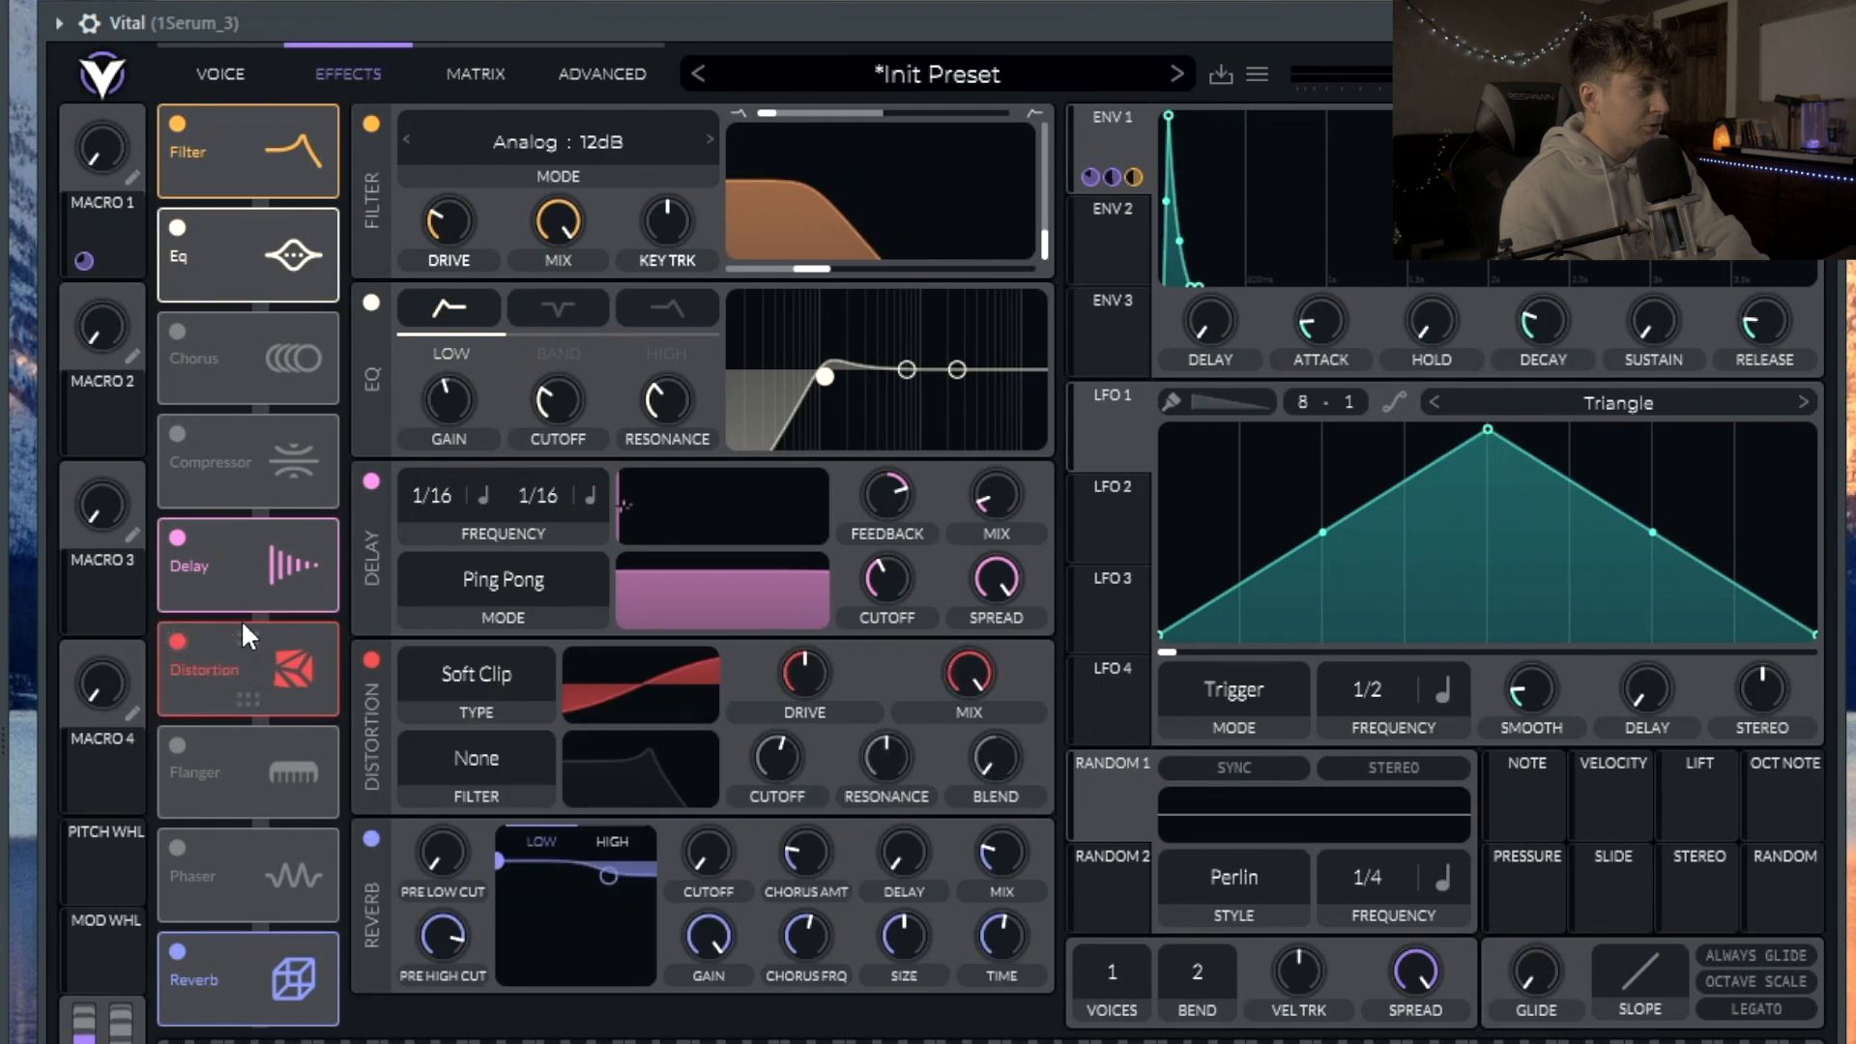
left_click_drag(240, 650, 277, 113)
left_click_drag(87, 259, 777, 220)
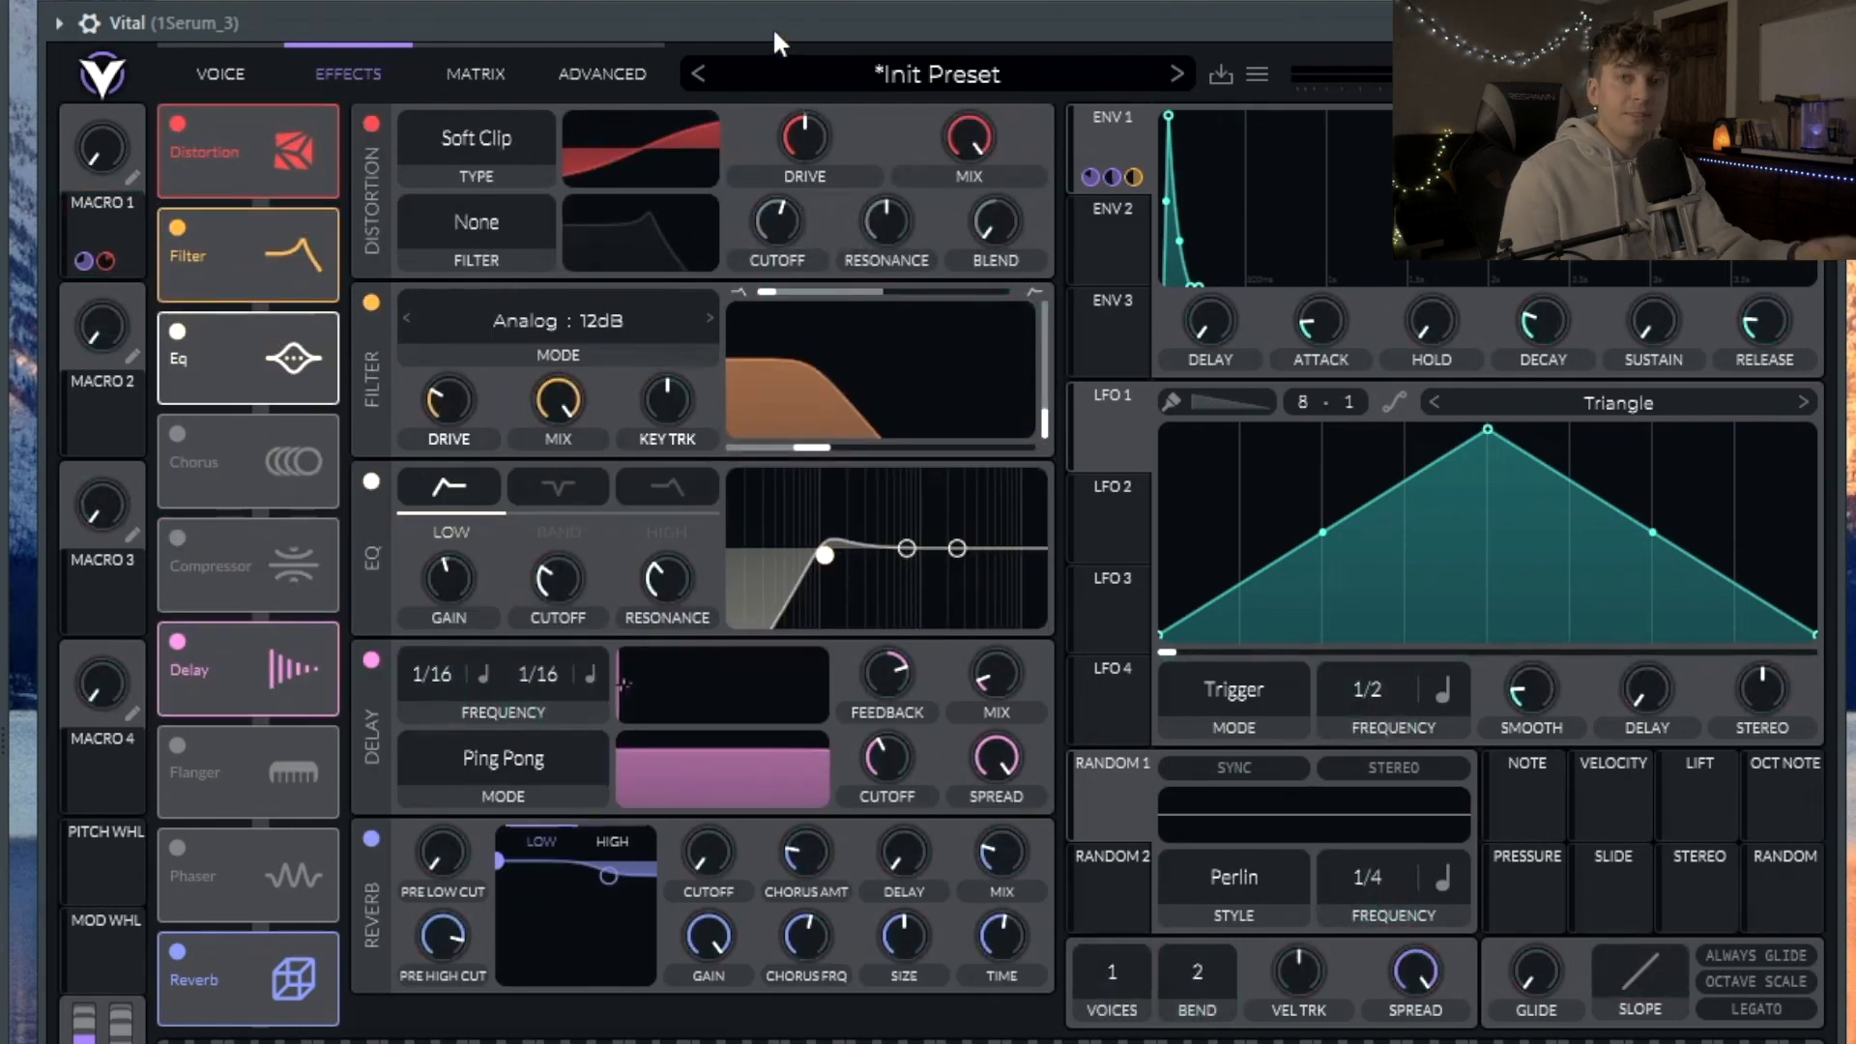
Step: Select the section from bar 10 and set the playback start near bar 10
left_click(221, 75)
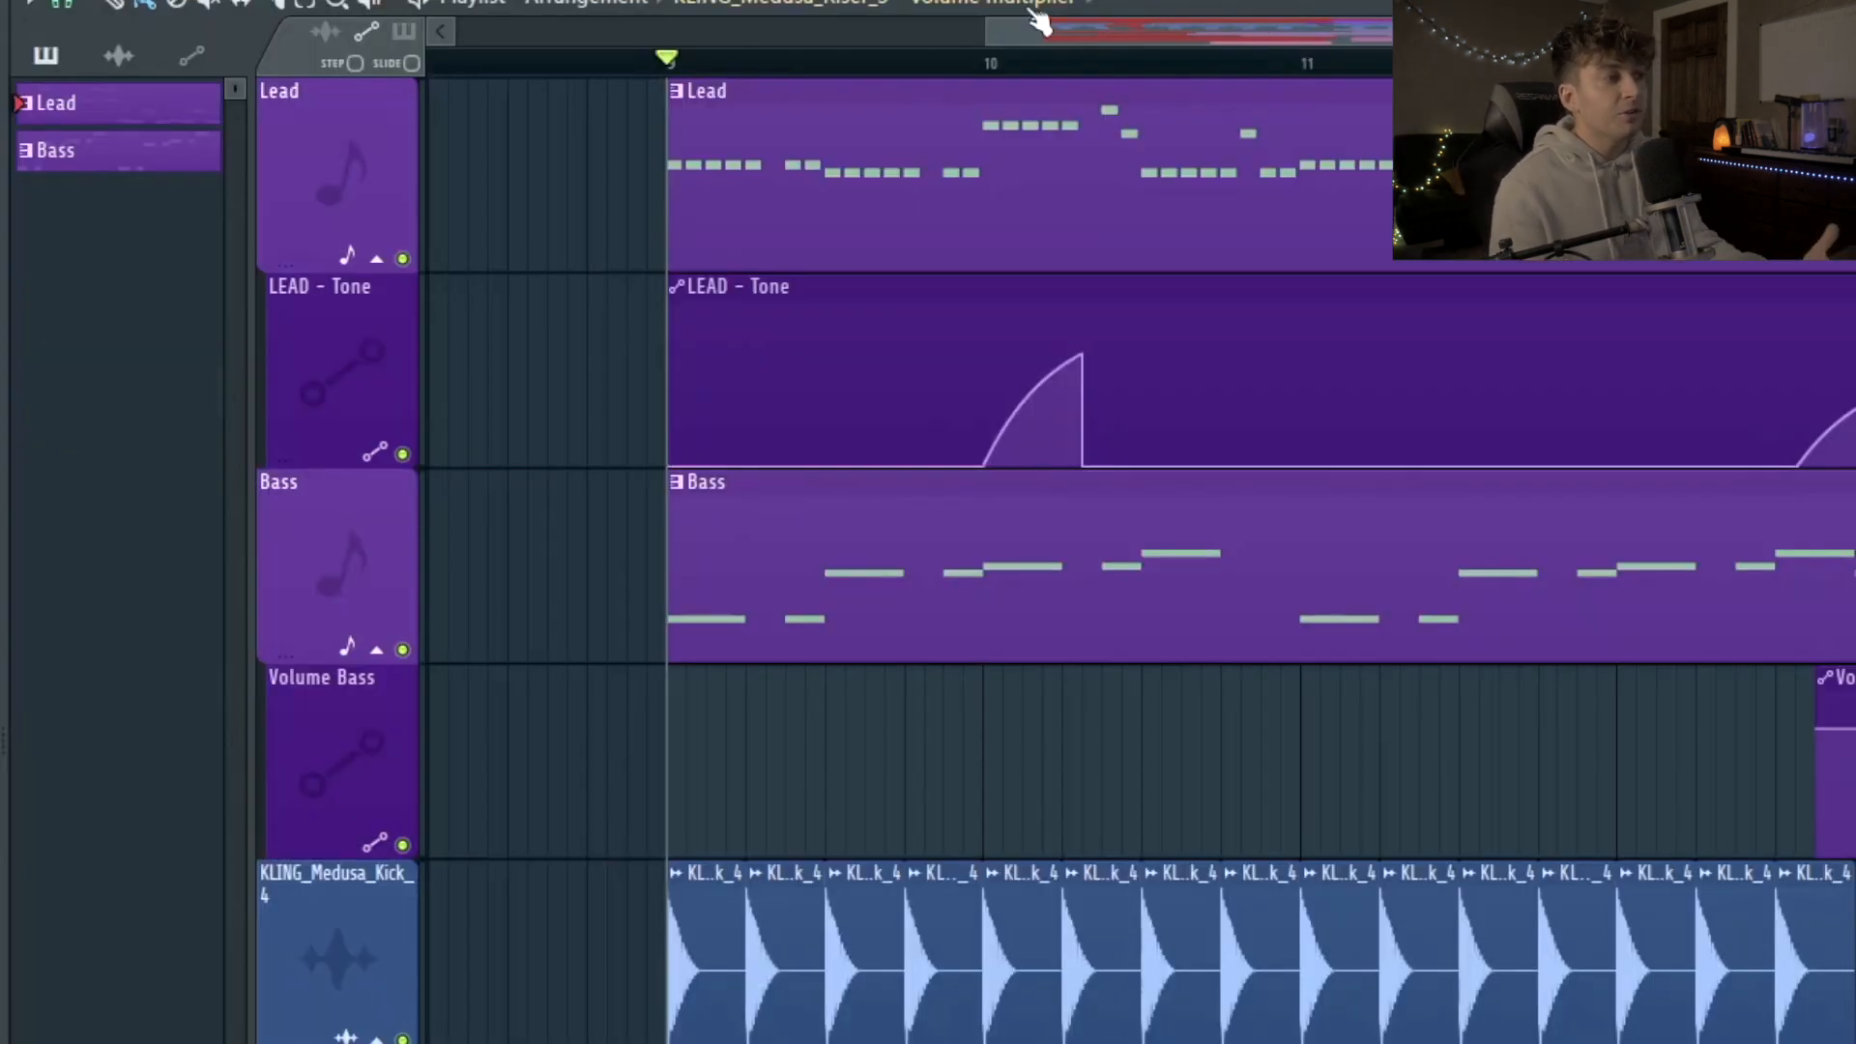
left_click_drag(990, 66, 1083, 83)
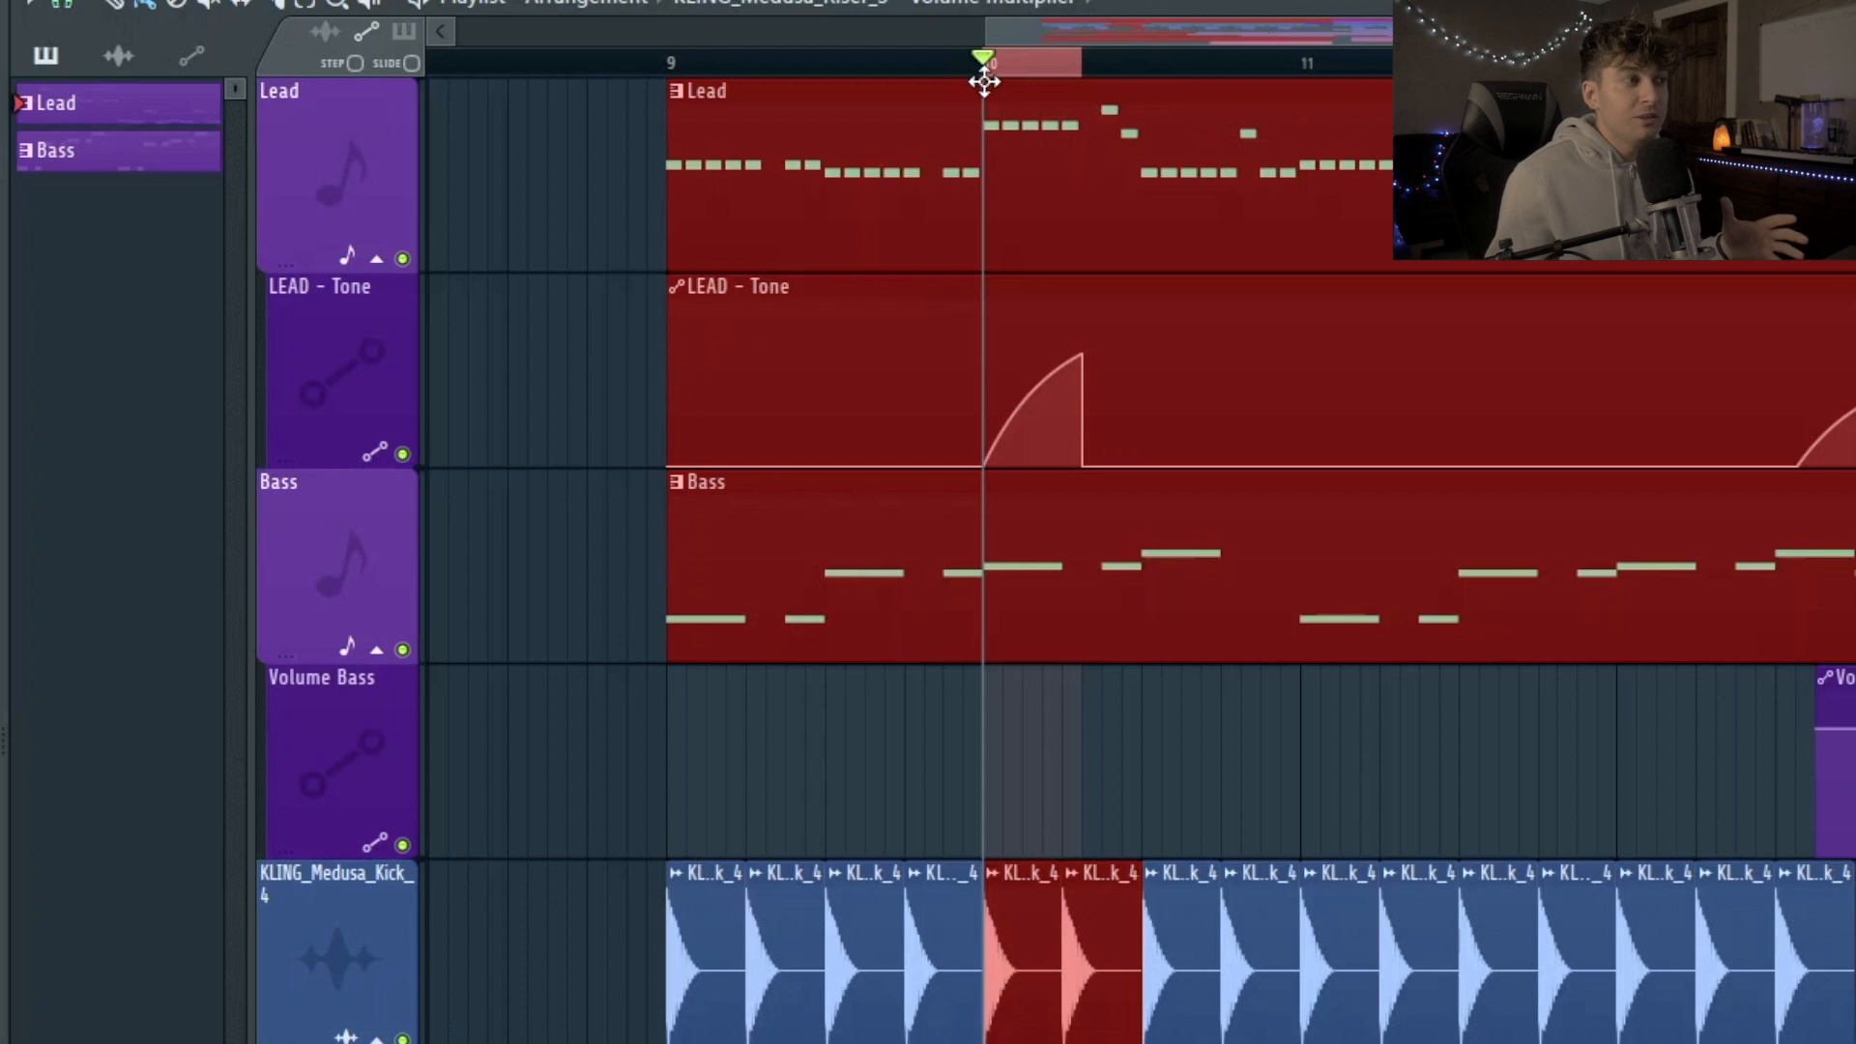
left_click(652, 68)
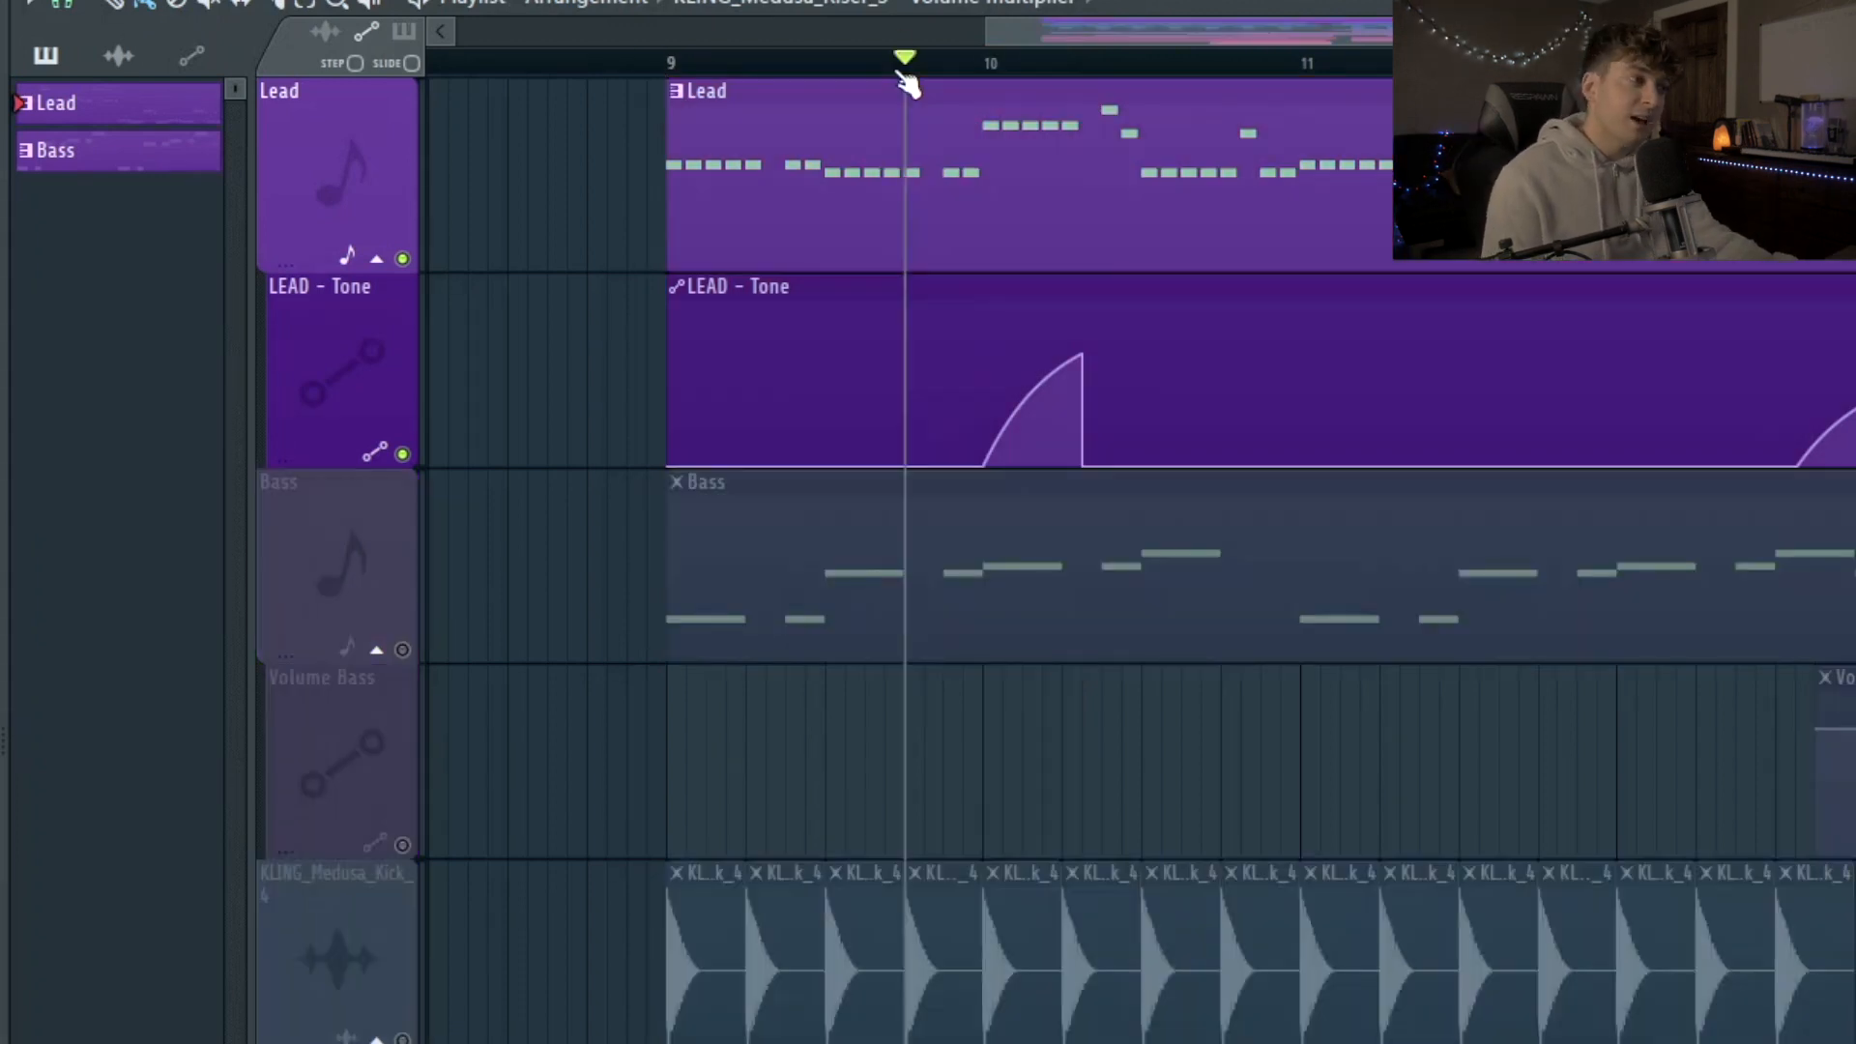
left_click(943, 61)
Step: Play the lead section with bass and kick muted, stop, and move the start point earlier
key("space")
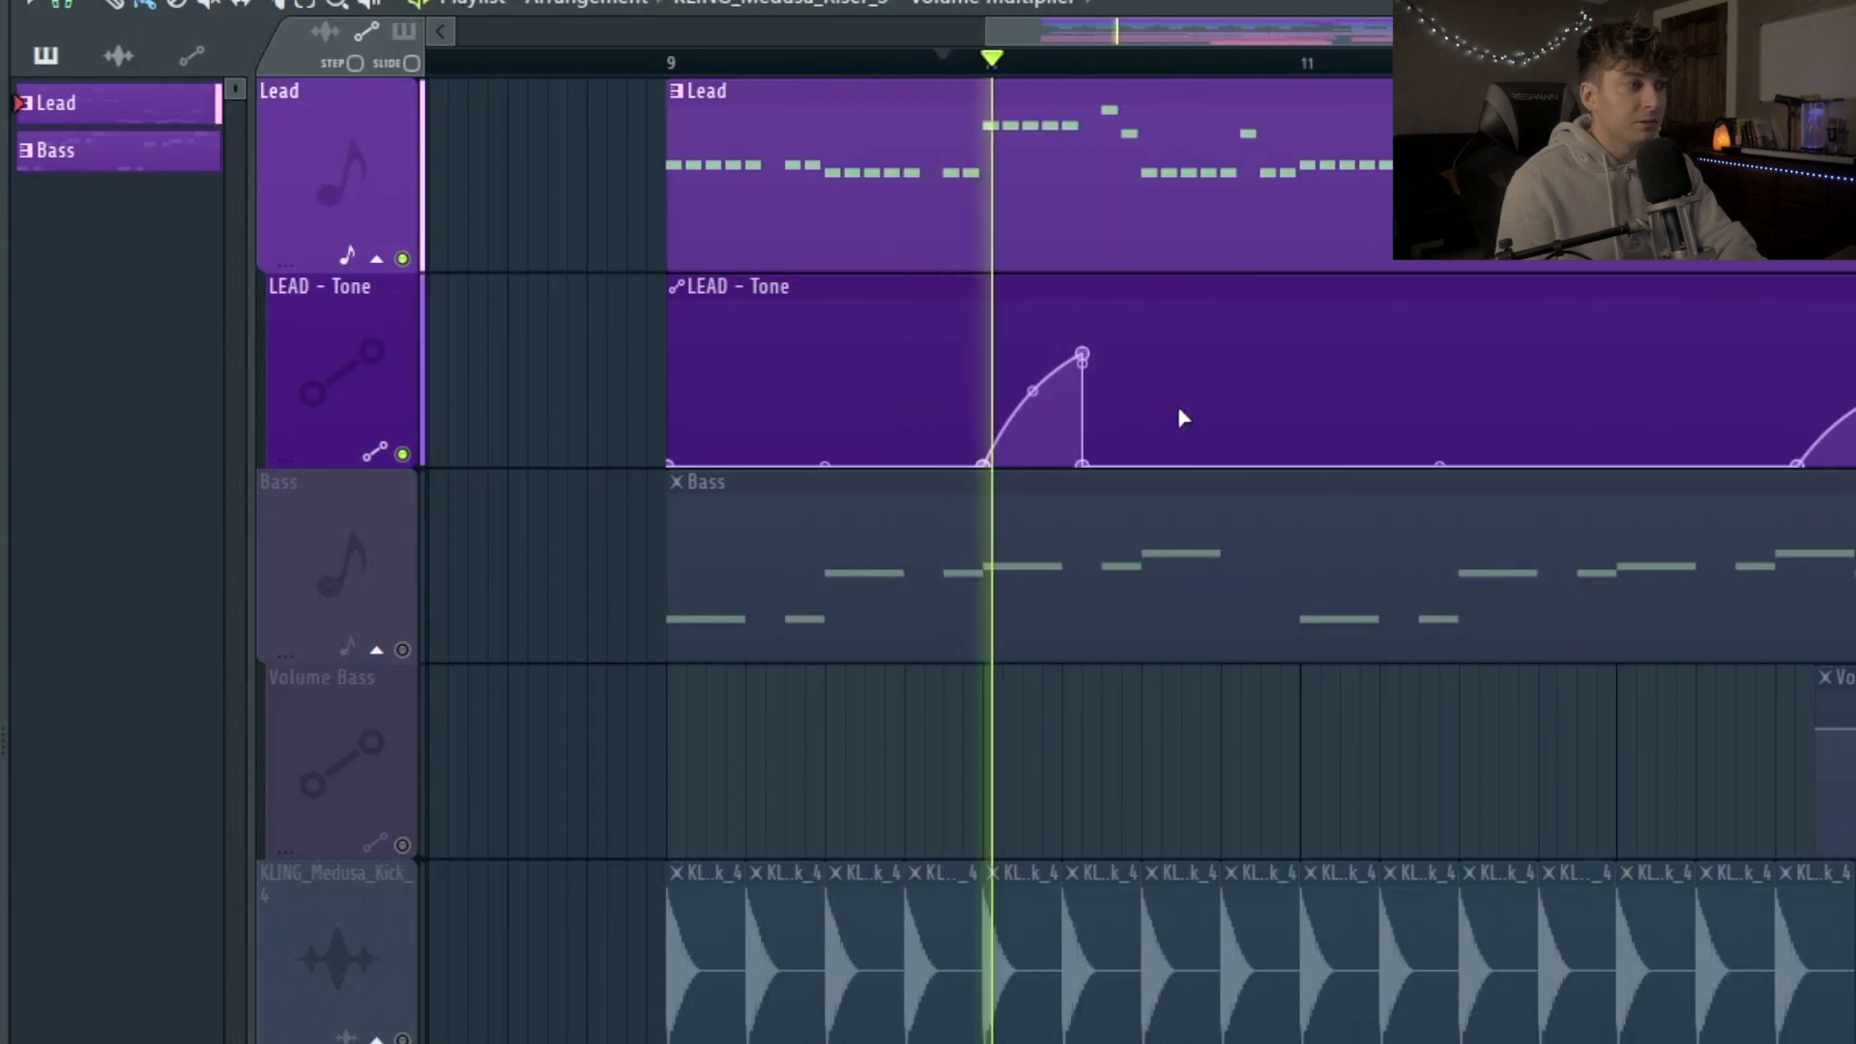
key("space")
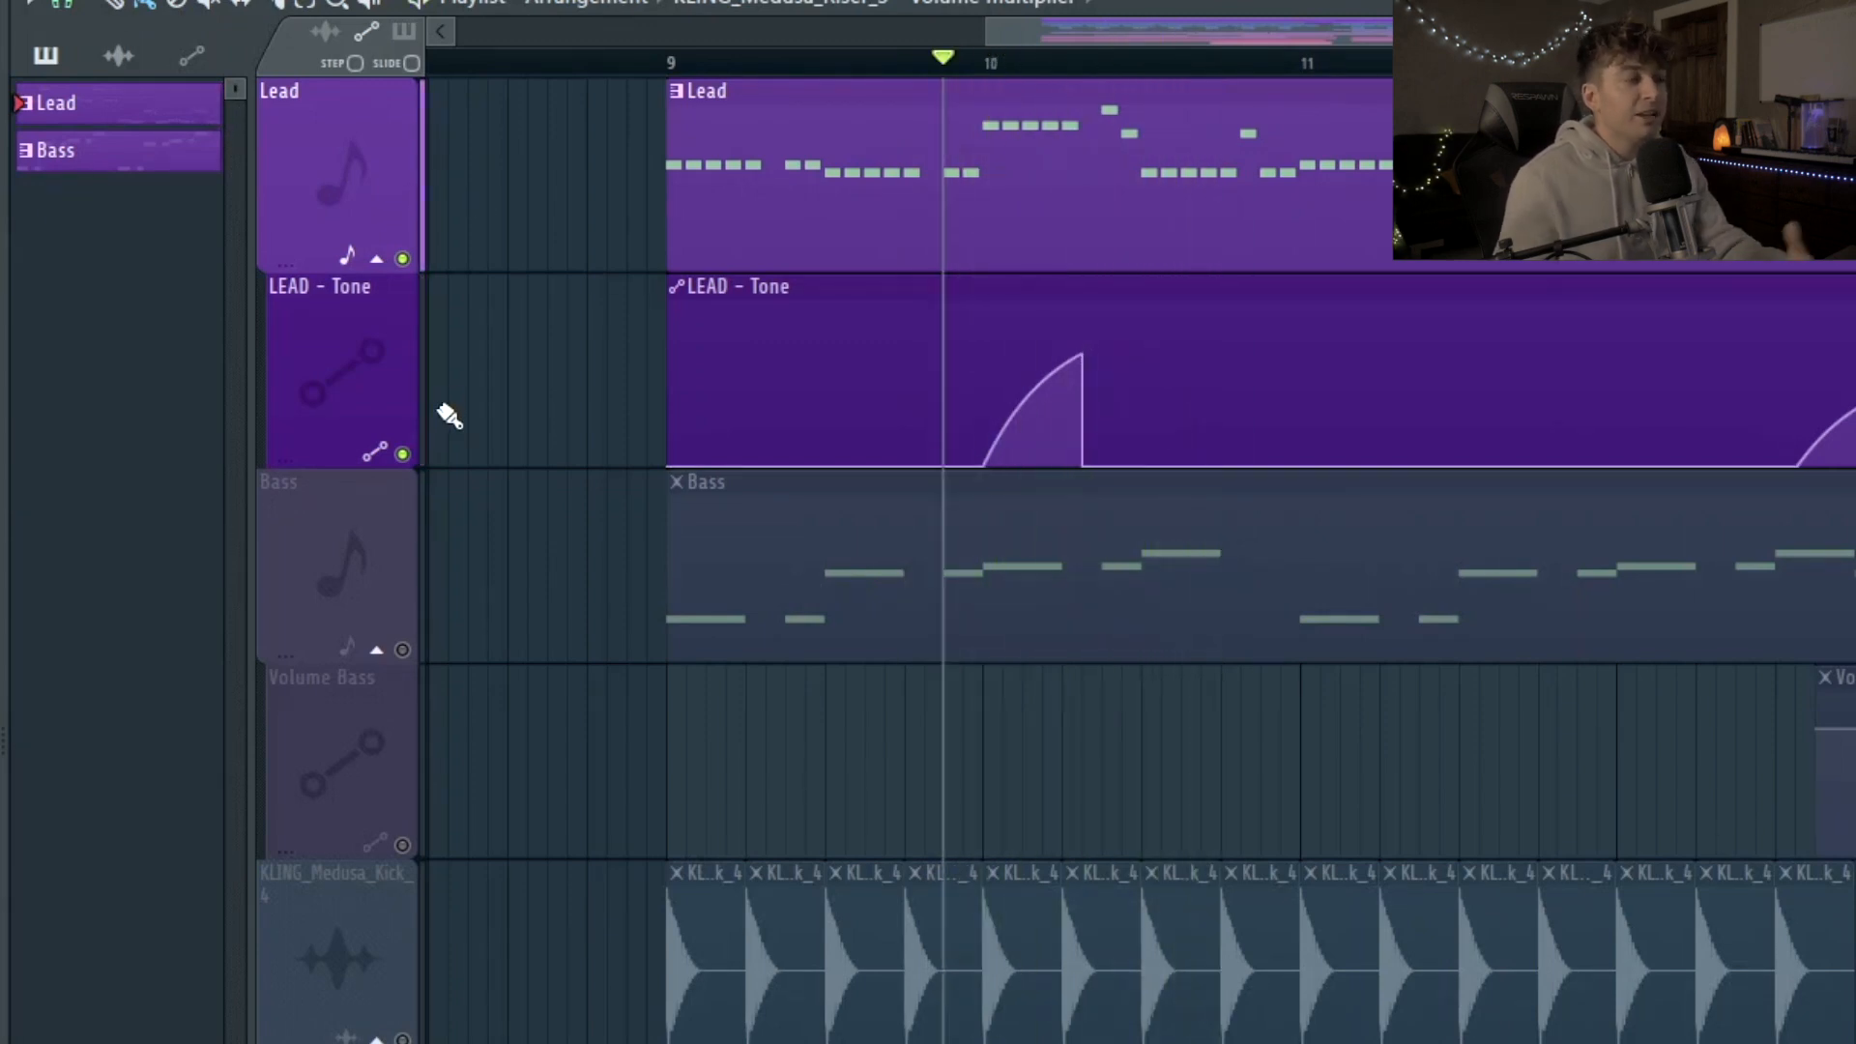
left_click(667, 61)
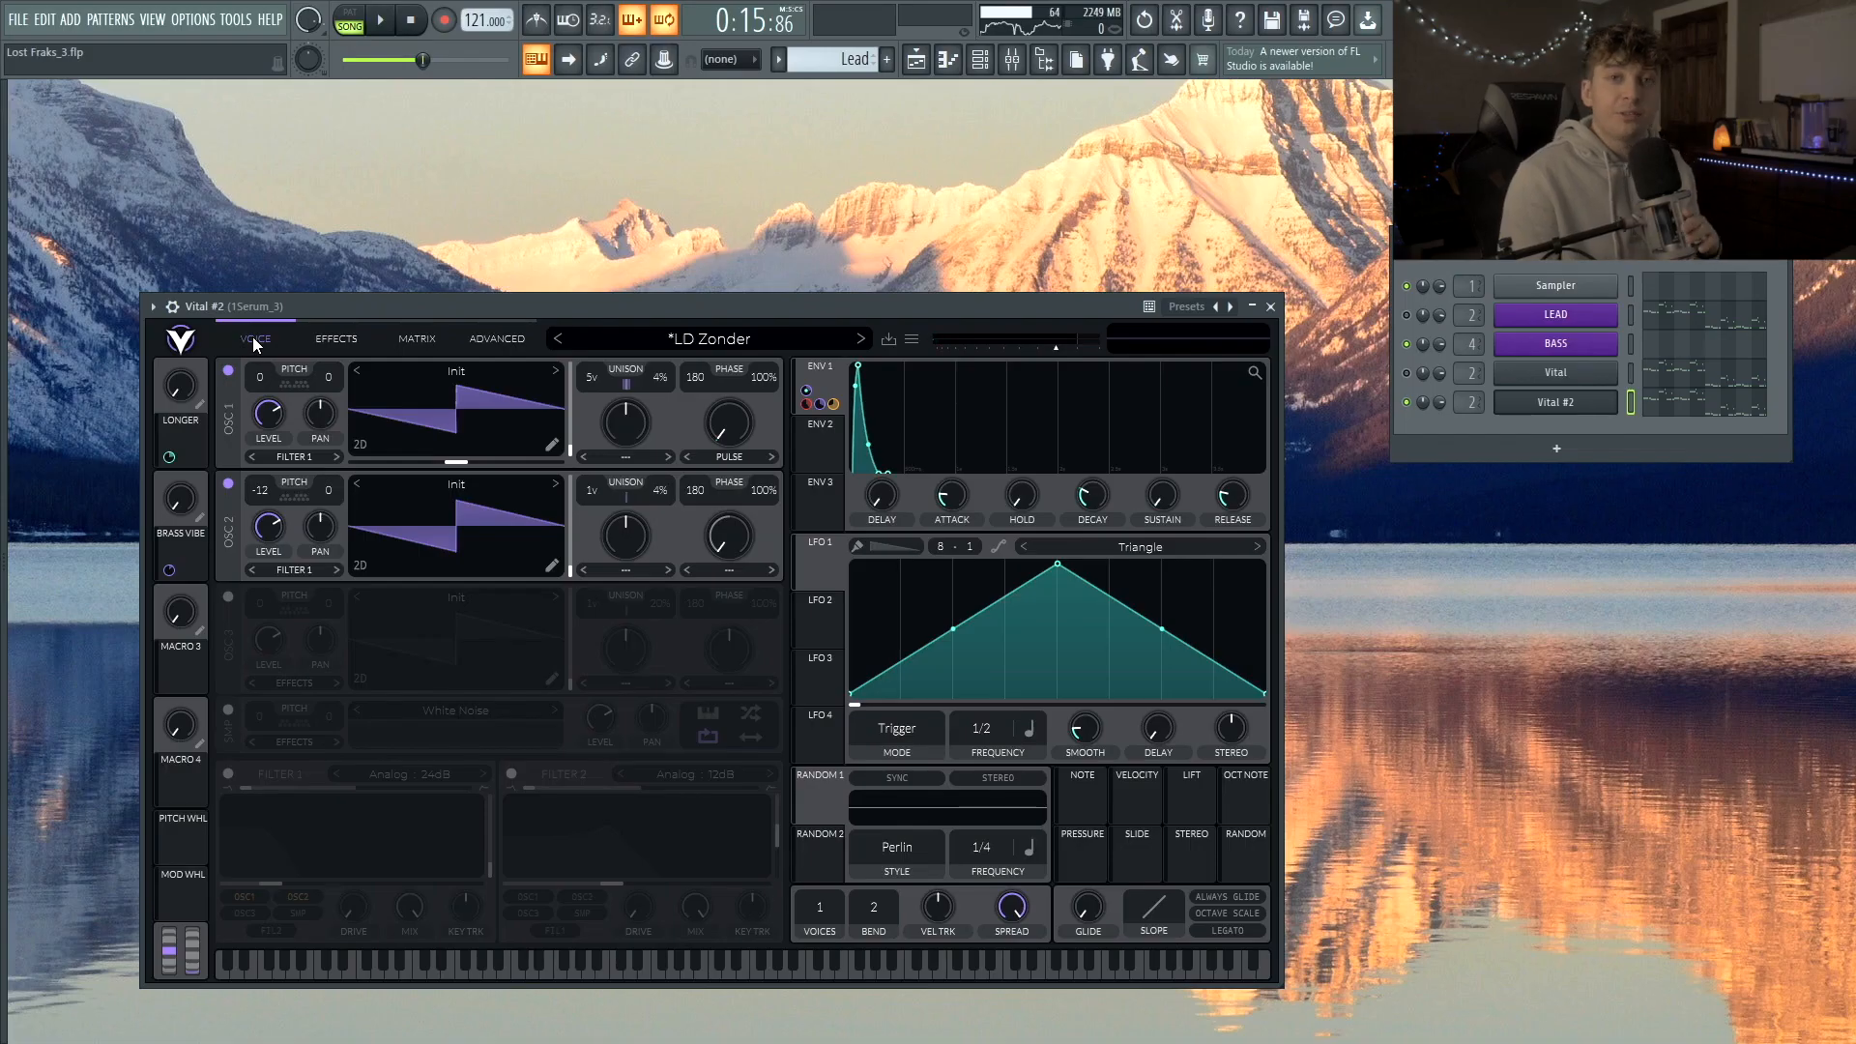
Step: Reposition the Vital #2 window and step its preset forward to the Quad Saw-based LD Retrograde
left_click_drag(709, 310, 744, 294)
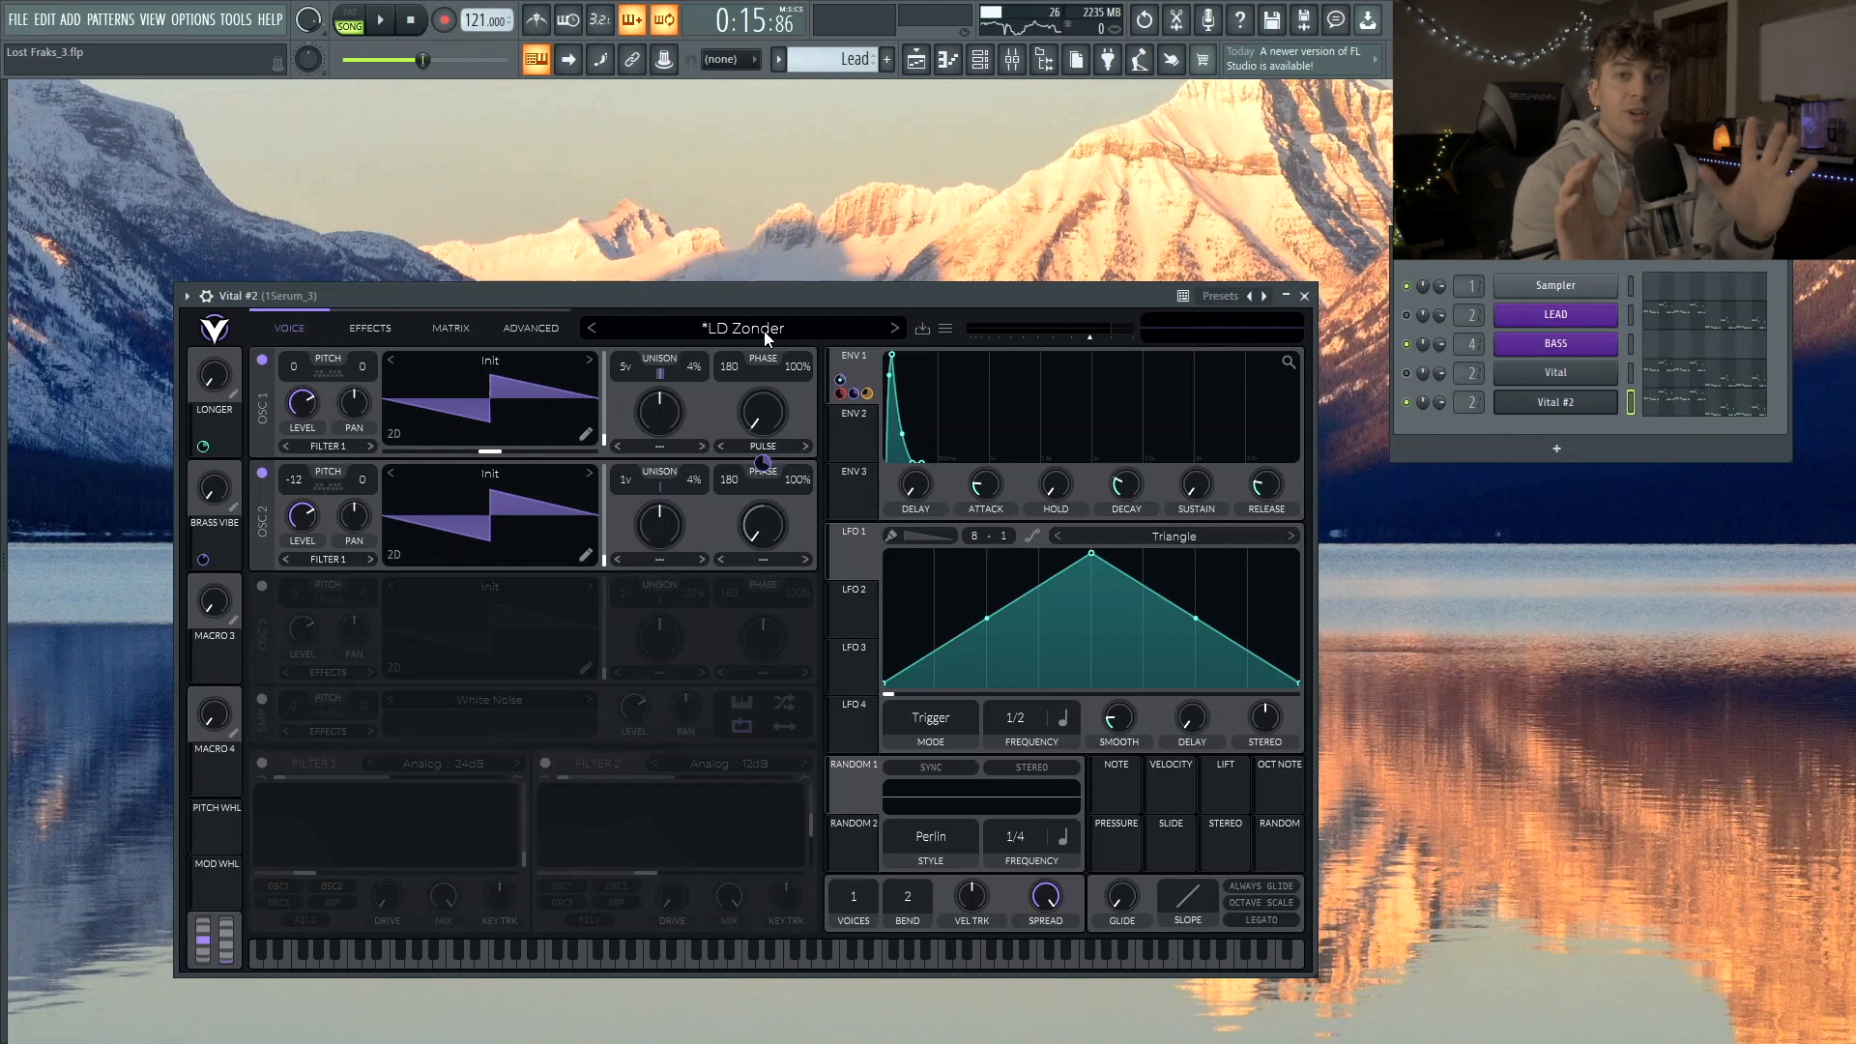
left_click_drag(935, 286, 944, 284)
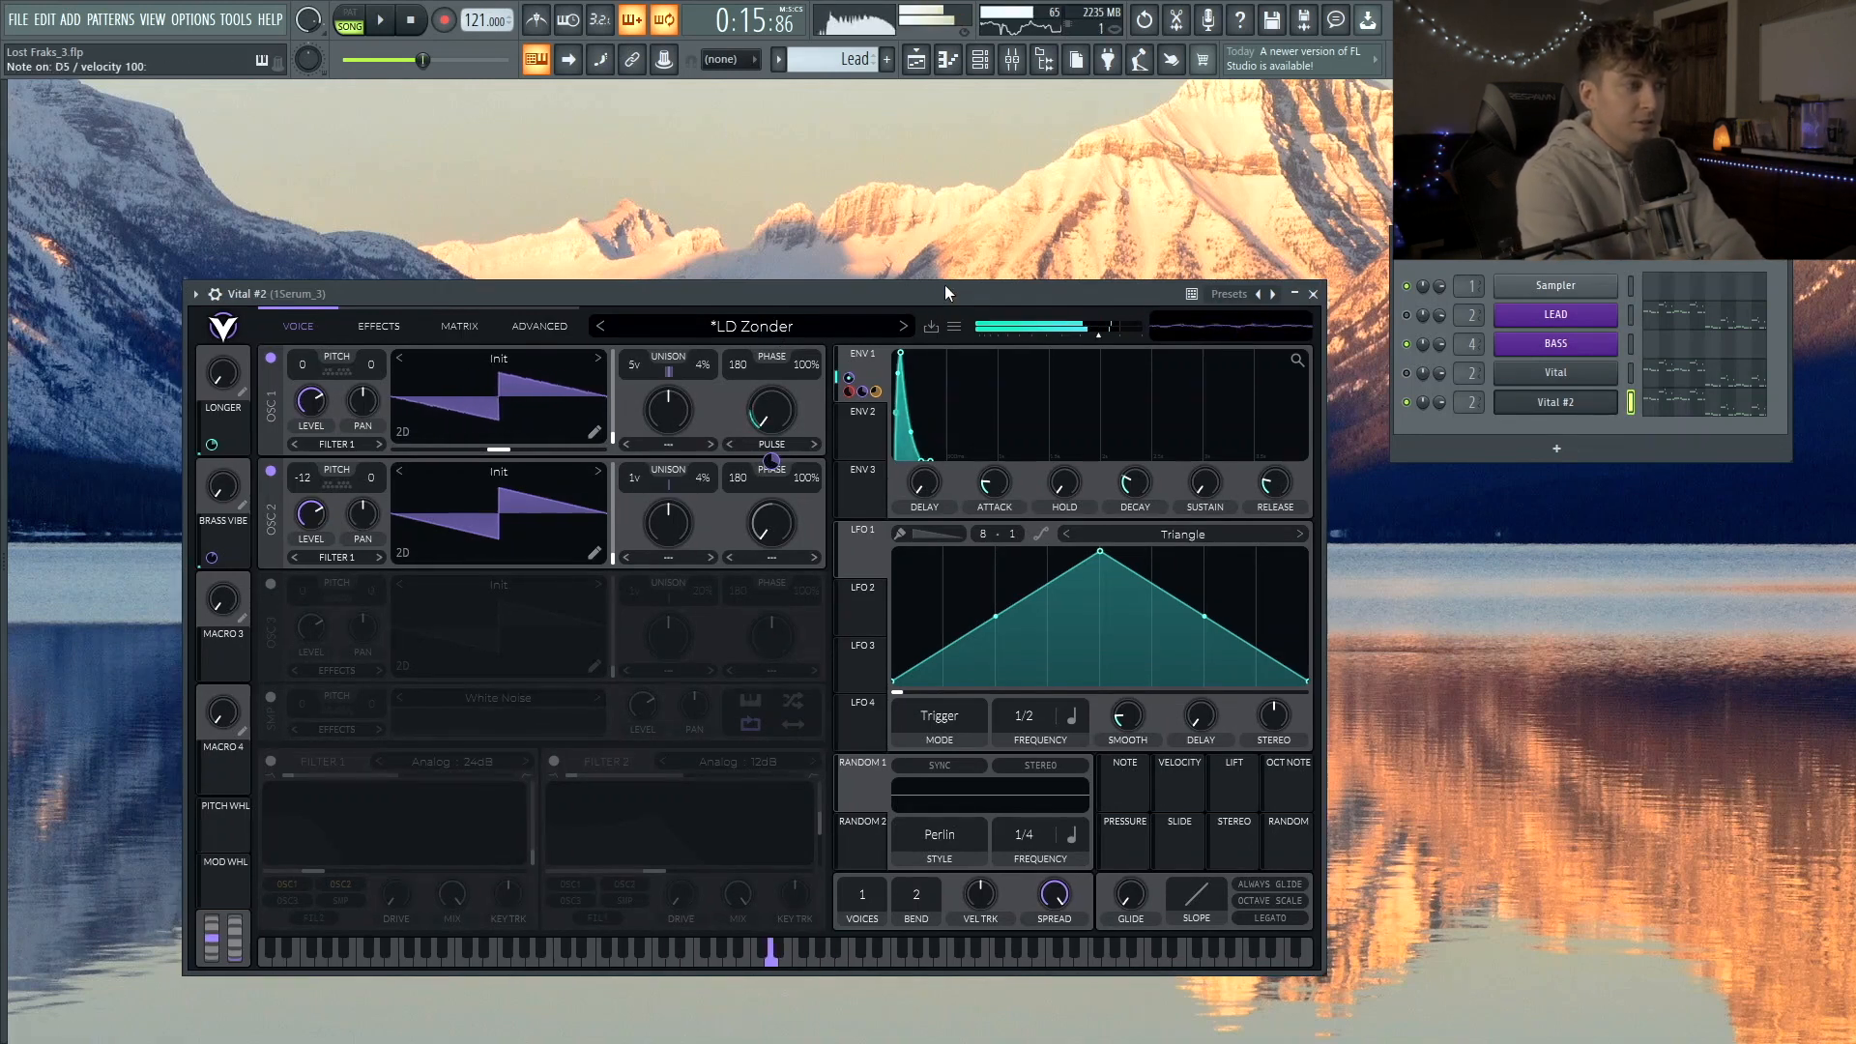
left_click(903, 326)
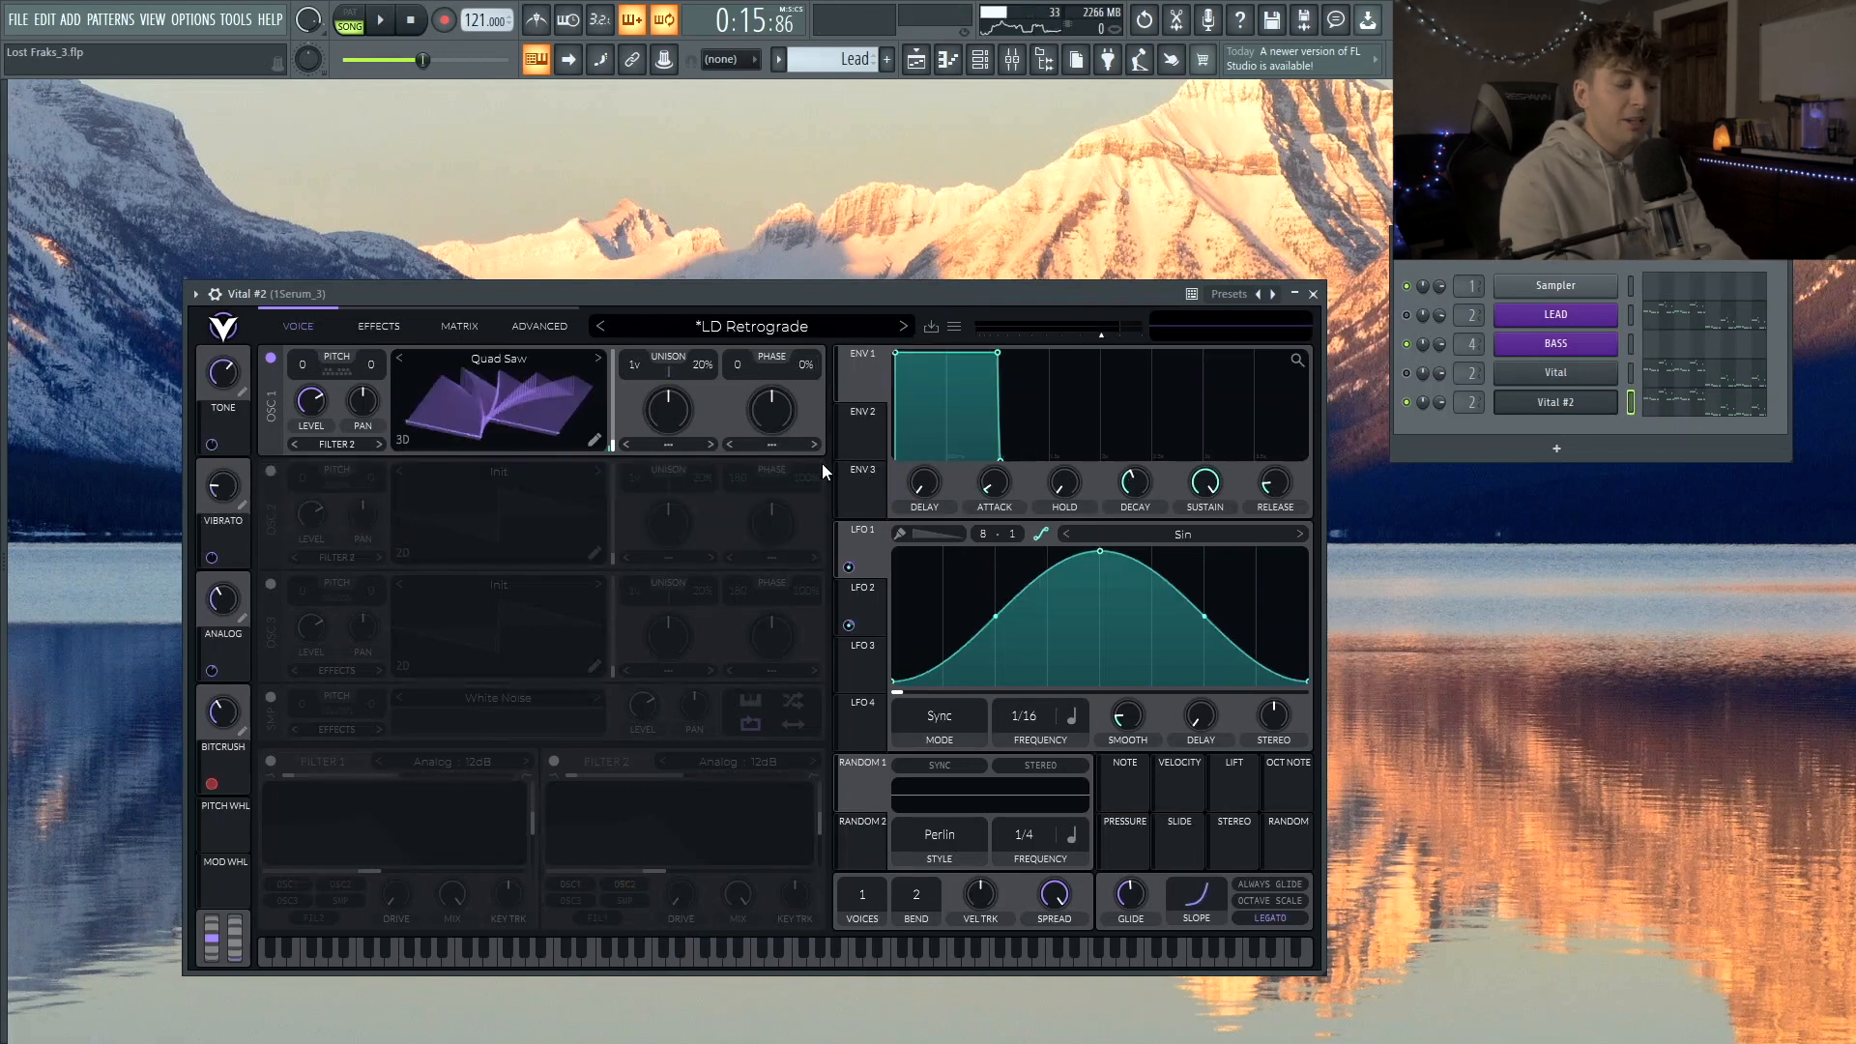